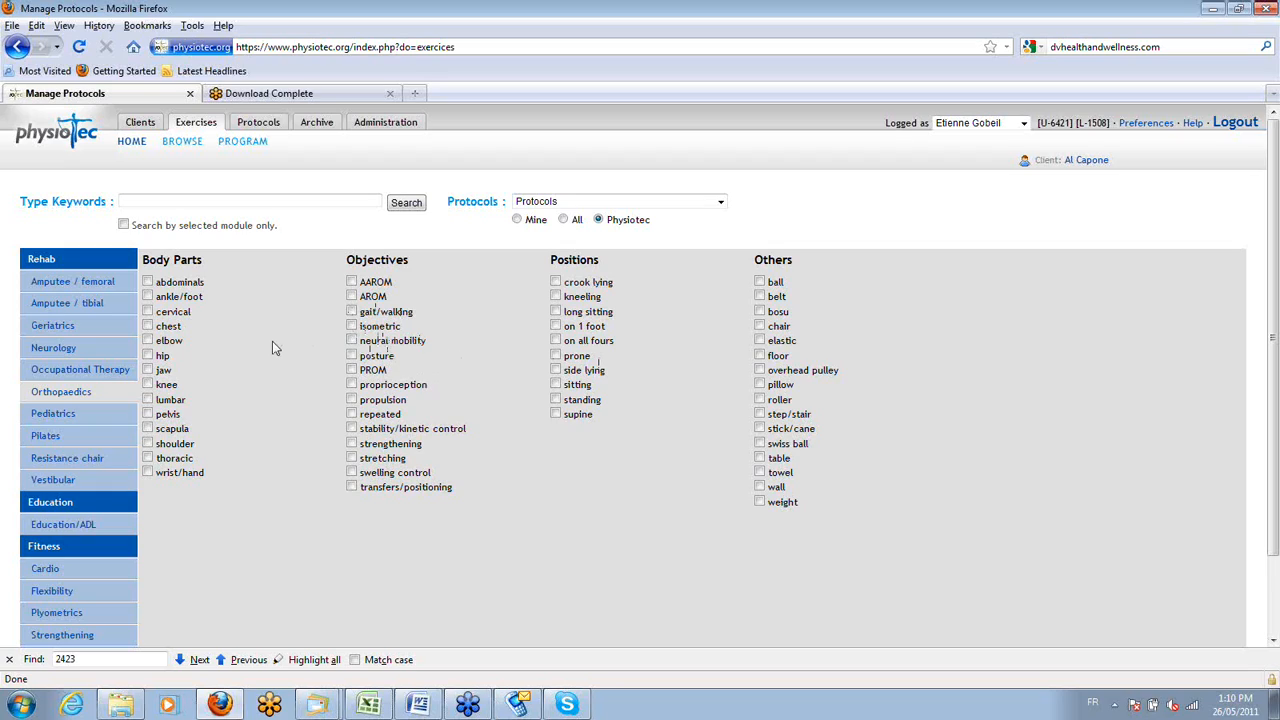
# Show the protocols filtered by Mine, switch the filter to All, and set it back to Physiotec.
pyautogui.click(195, 205)
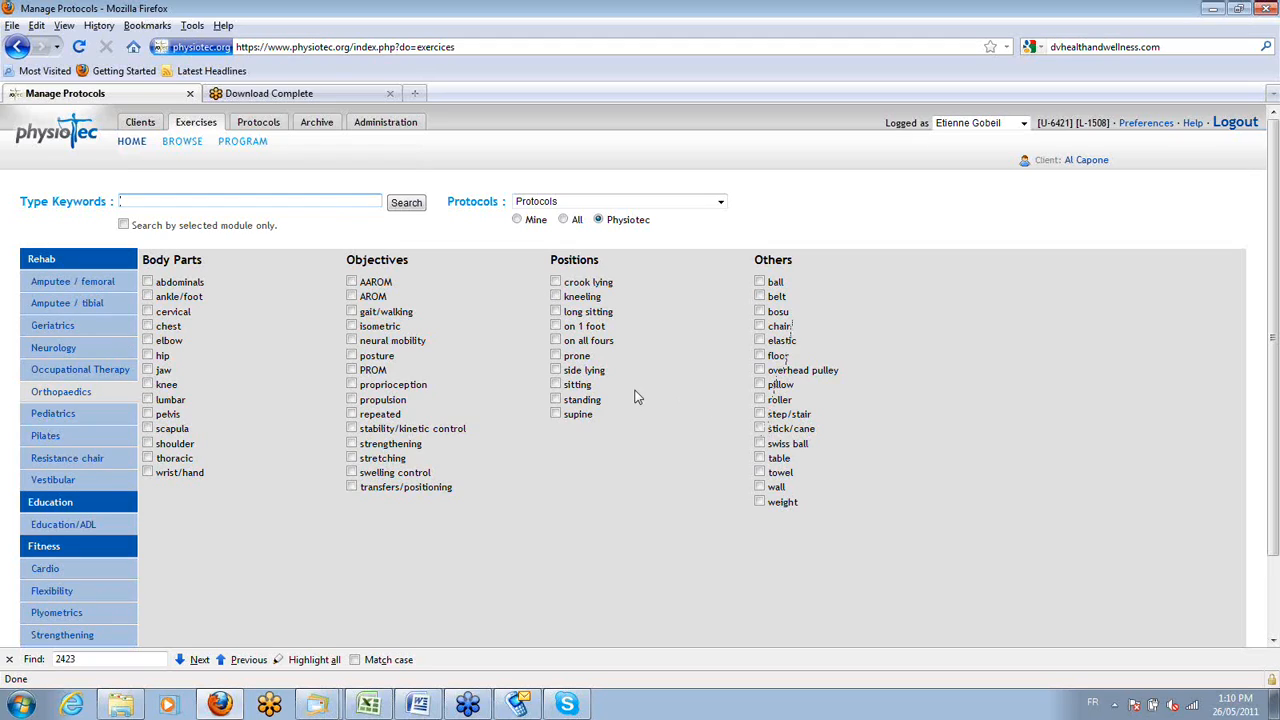
pyautogui.click(516, 219)
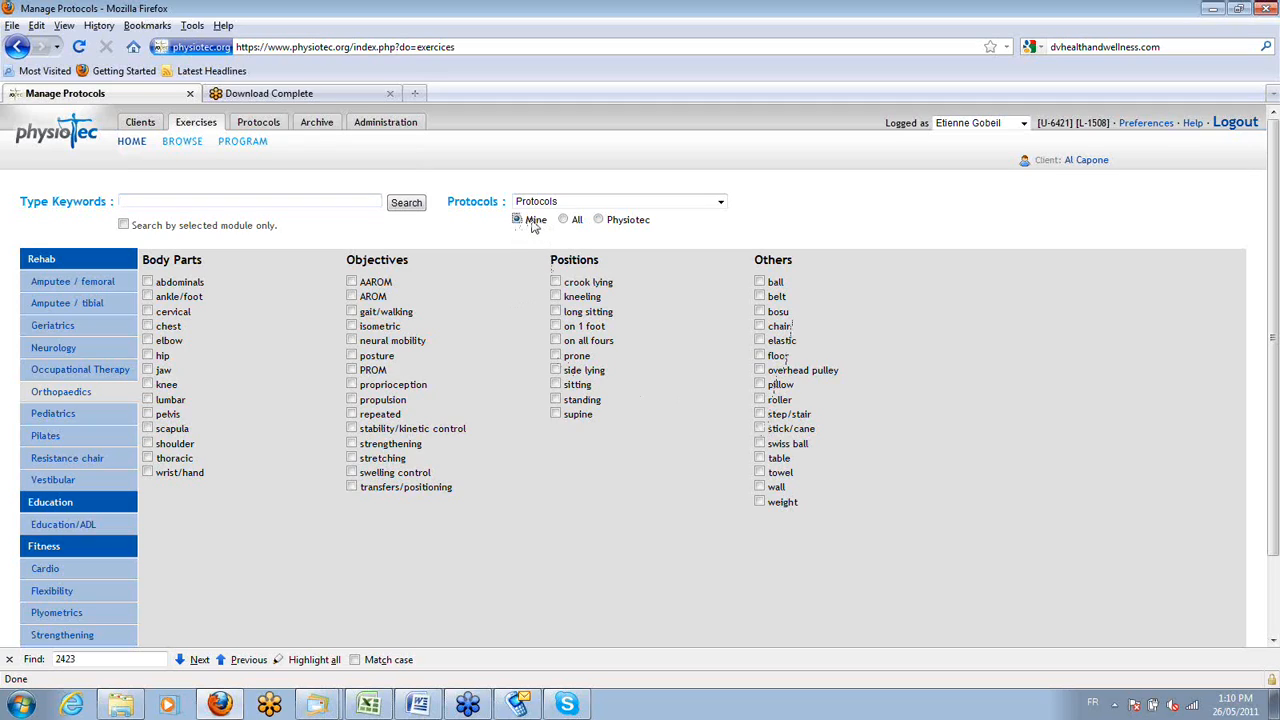
pyautogui.click(535, 205)
pyautogui.click(458, 239)
pyautogui.click(564, 221)
pyautogui.click(612, 228)
# Load the Physiotec protocol "Lumbar- Instability/Core- Phase 1" into the client's program.
pyautogui.click(721, 203)
pyautogui.moveTo(723, 238); pyautogui.dragTo(722, 312)
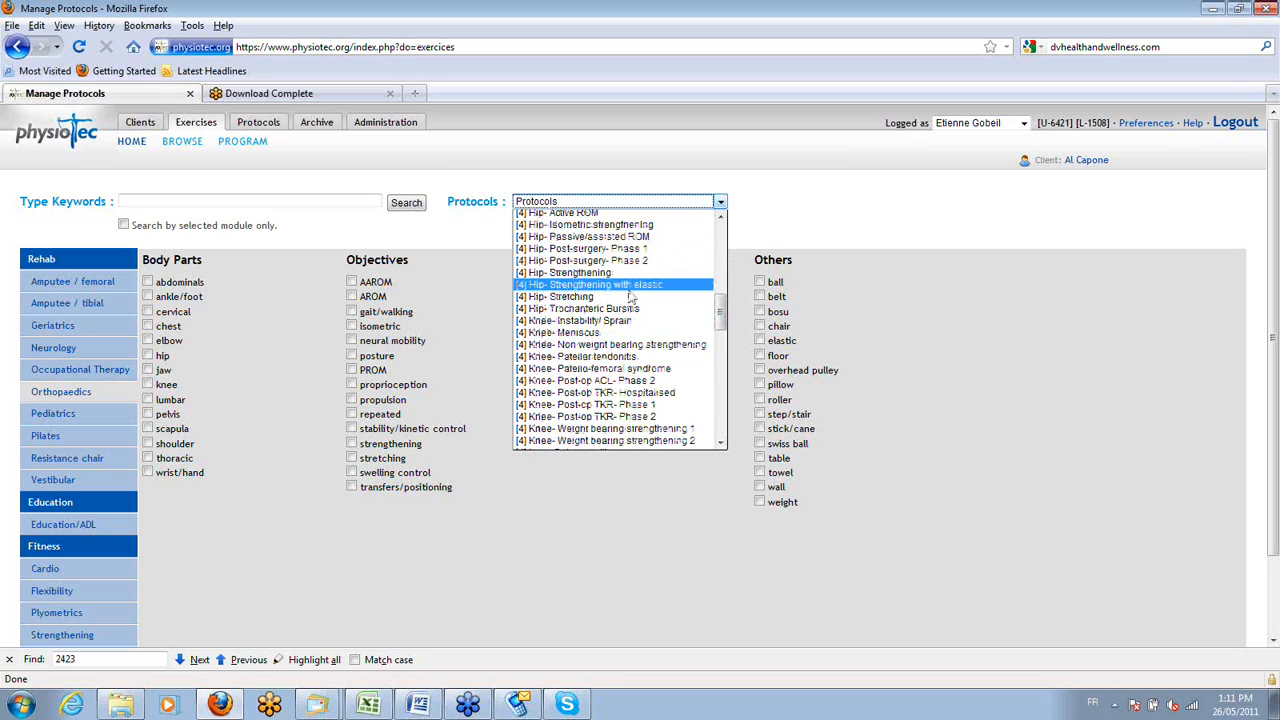
pyautogui.scroll(-6, 630, 300)
pyautogui.scroll(-1, 630, 310)
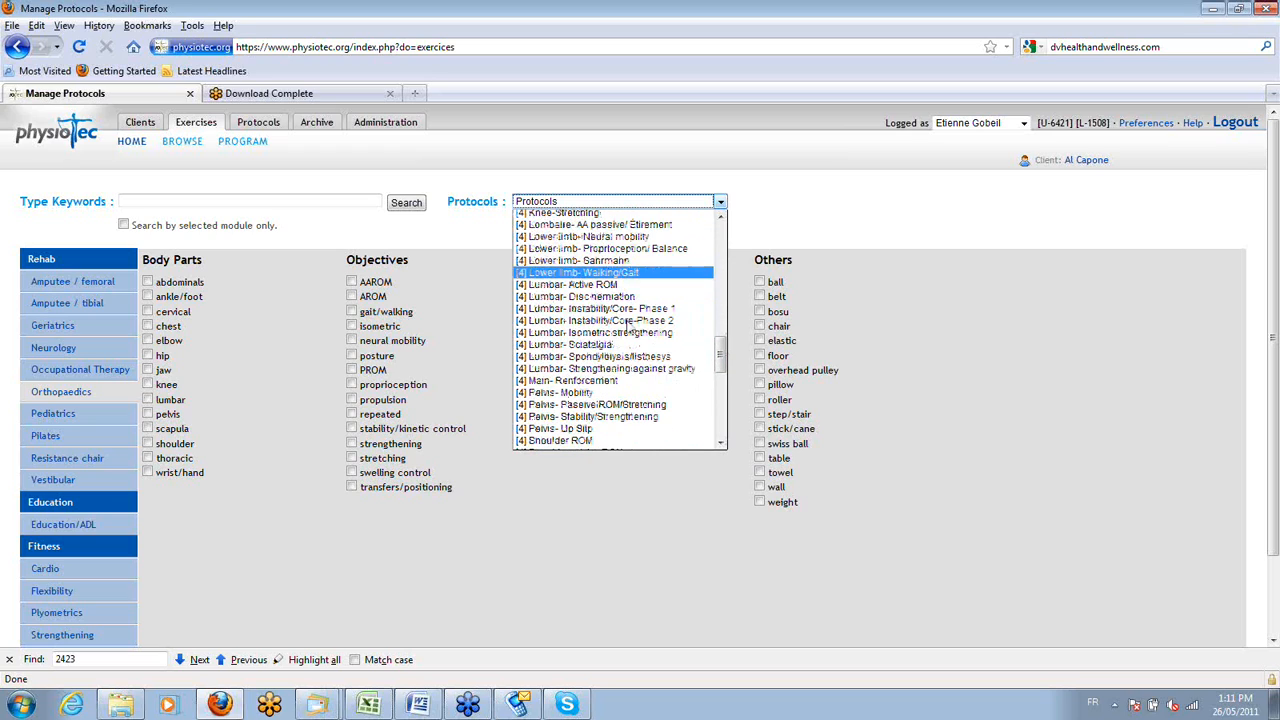
pyautogui.click(597, 309)
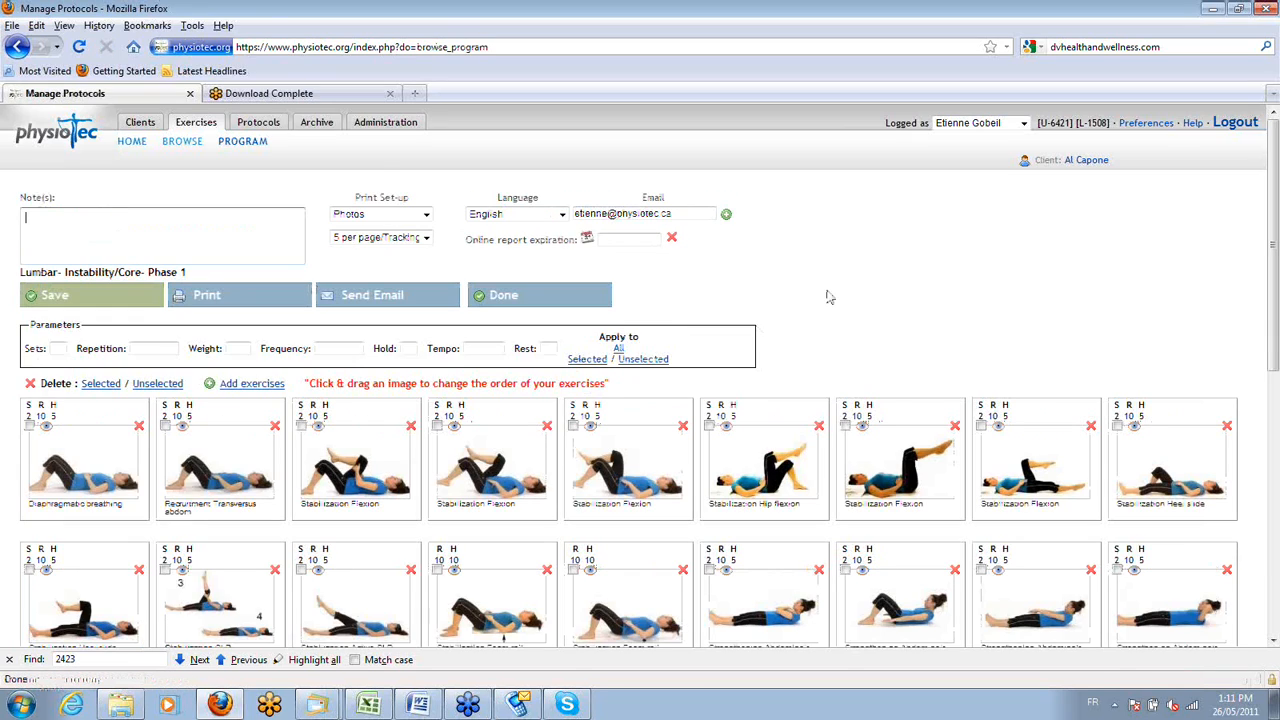
# Look through the protocol's exercises and open the details of the supine bridge Strengthening Glutes exercise.
pyautogui.scroll(-2, 828, 297)
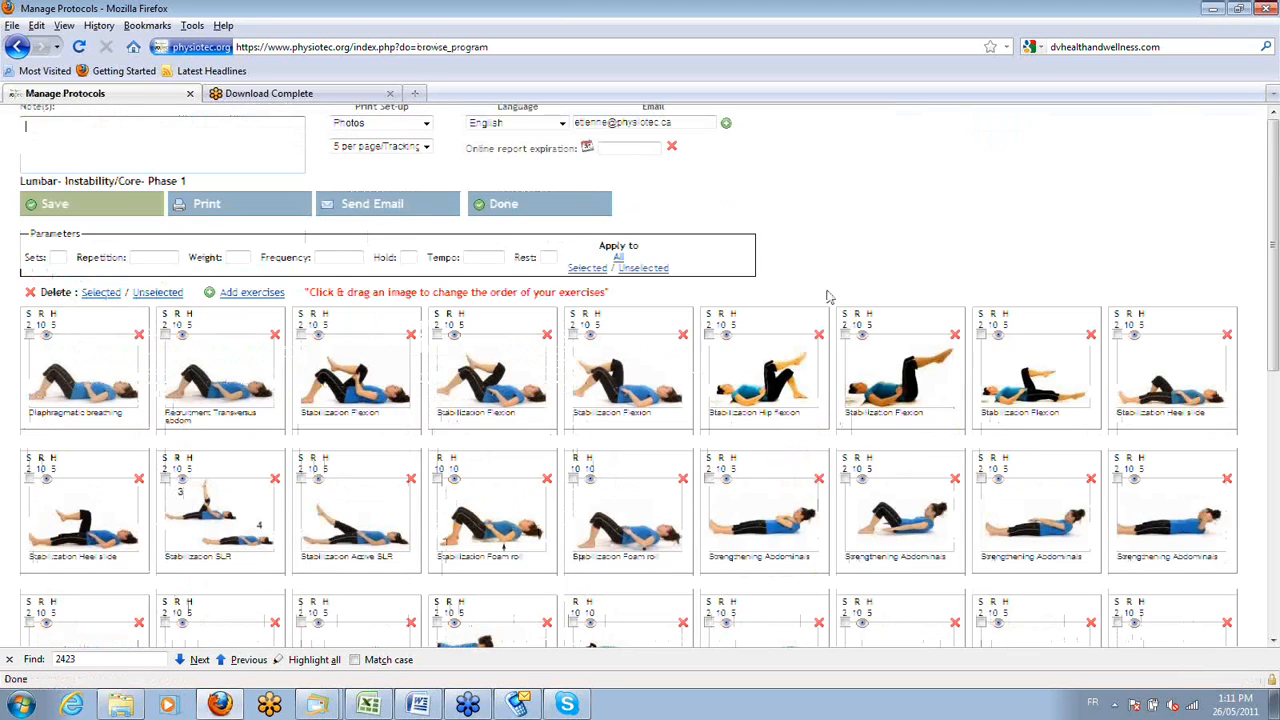
pyautogui.scroll(-2, 828, 297)
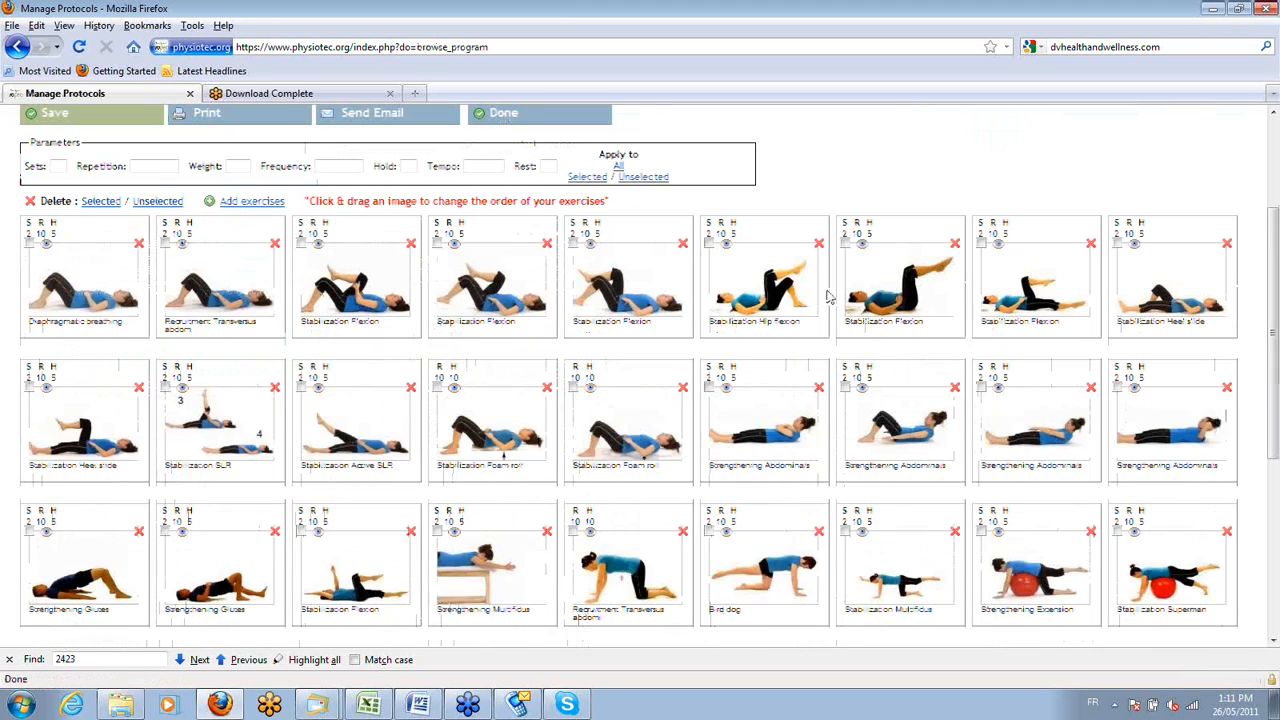
pyautogui.scroll(-2, 828, 297)
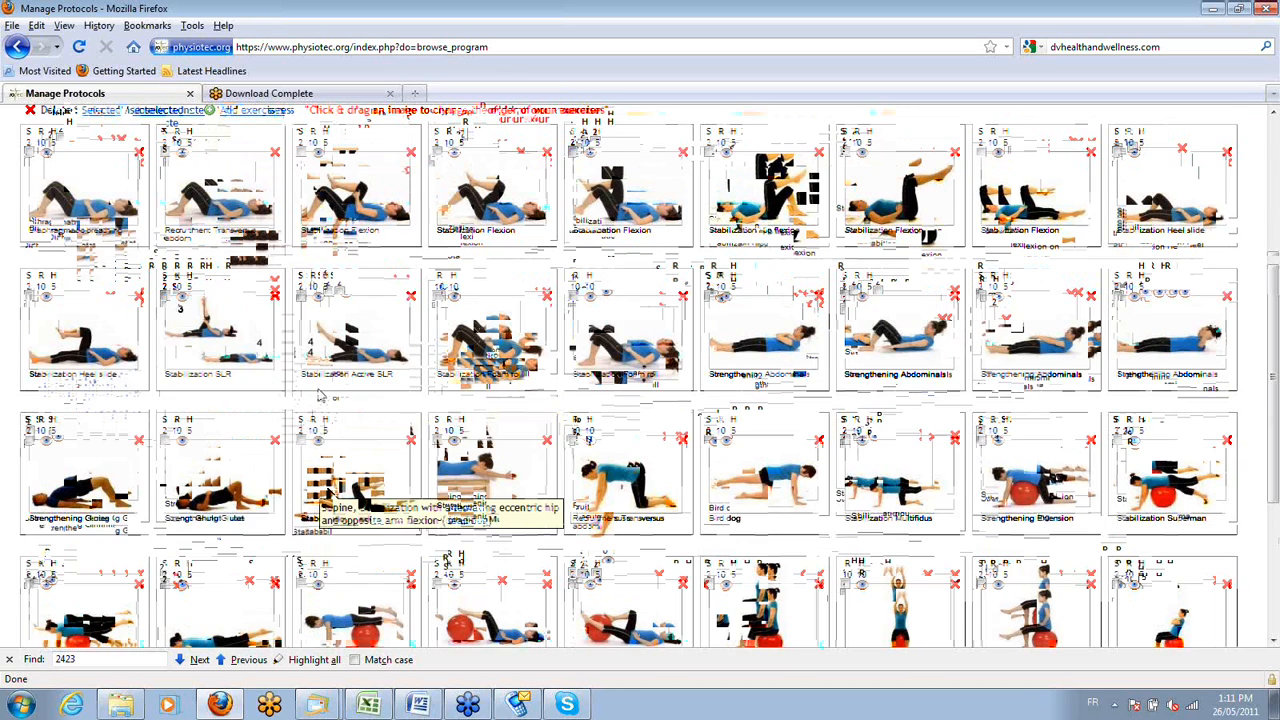
pyautogui.scroll(2, 322, 393)
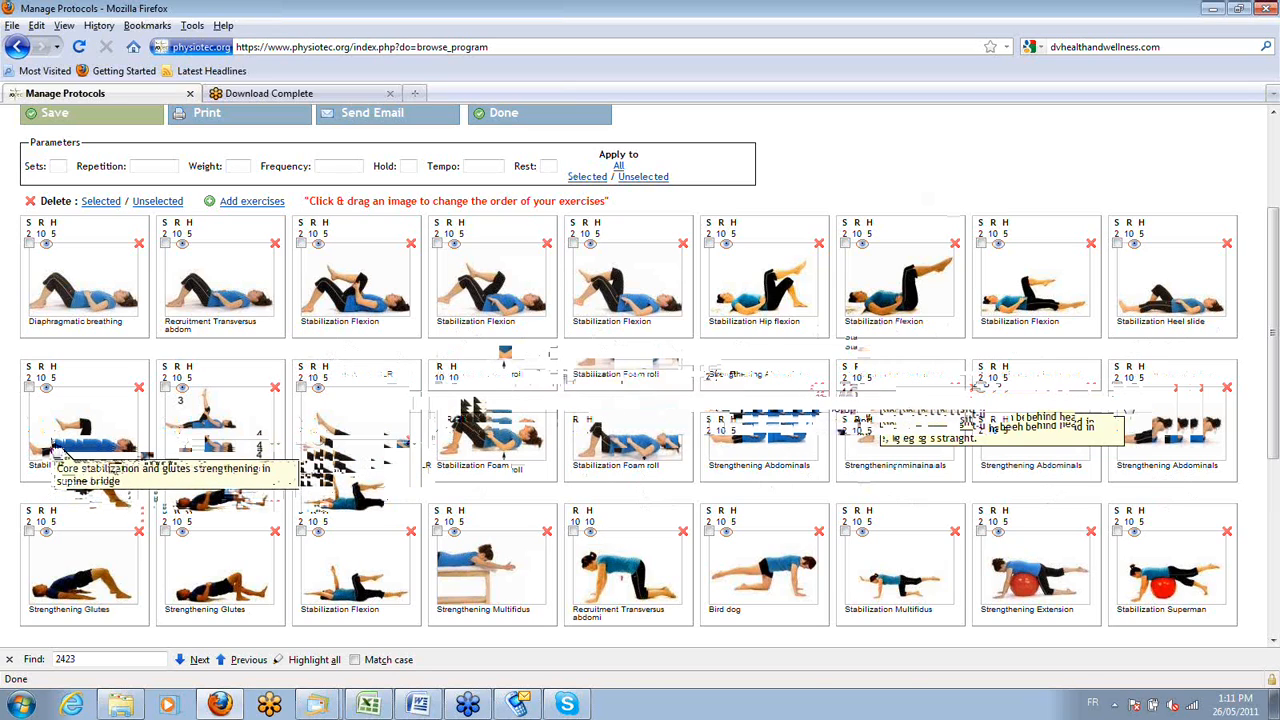
pyautogui.click(45, 448)
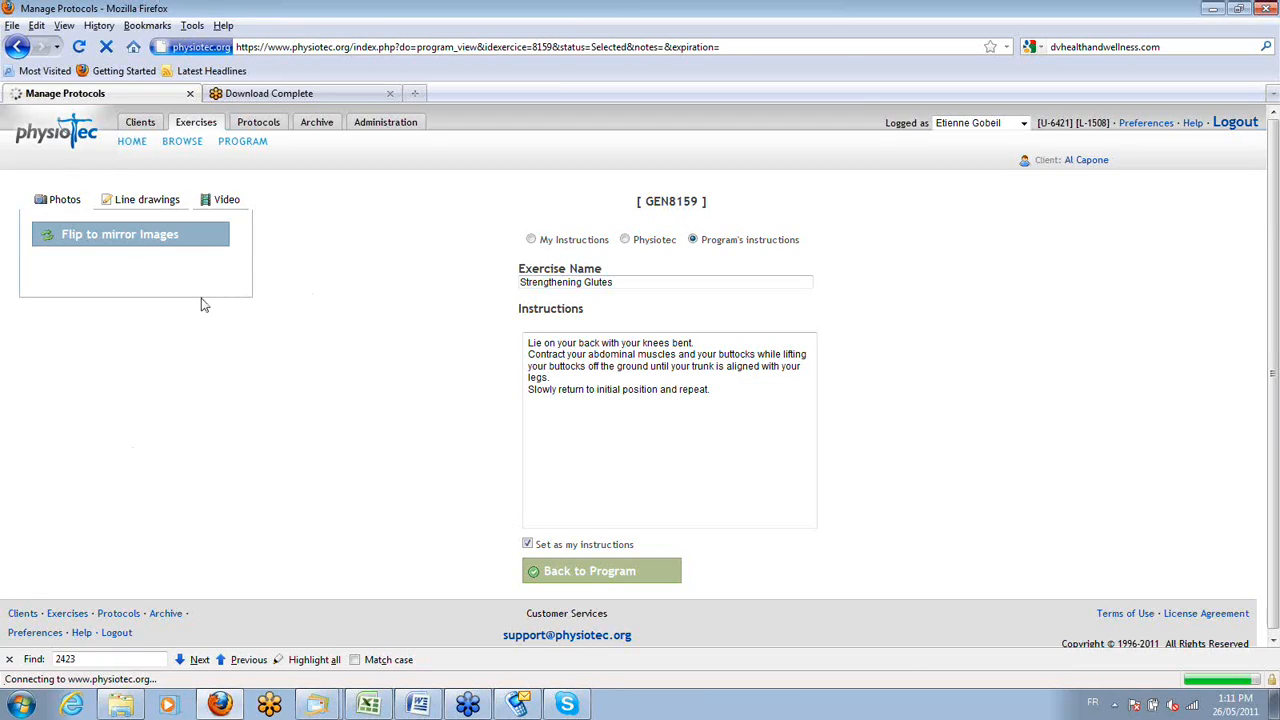
# Review the instruction text of the Strengthening Glutes exercise and play its video.
pyautogui.moveTo(754, 440); pyautogui.dragTo(617, 282)
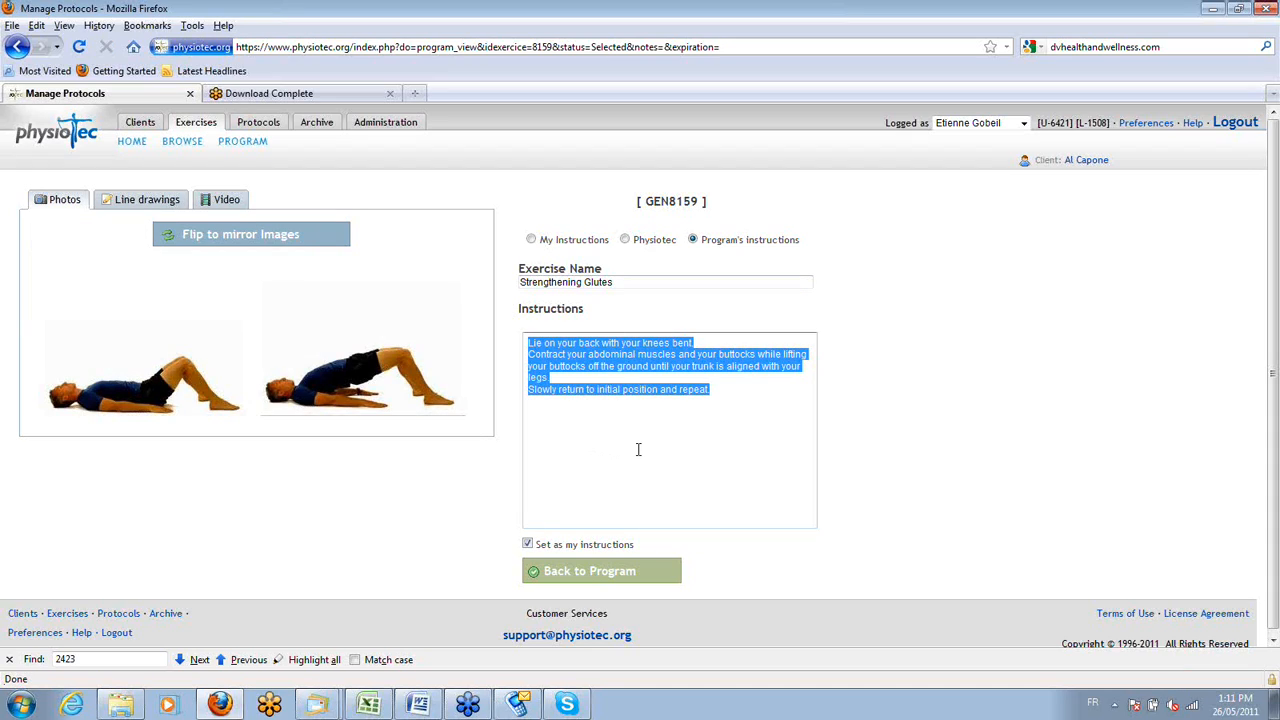
pyautogui.click(709, 420)
pyautogui.moveTo(700, 390); pyautogui.dragTo(585, 305)
pyautogui.click(217, 203)
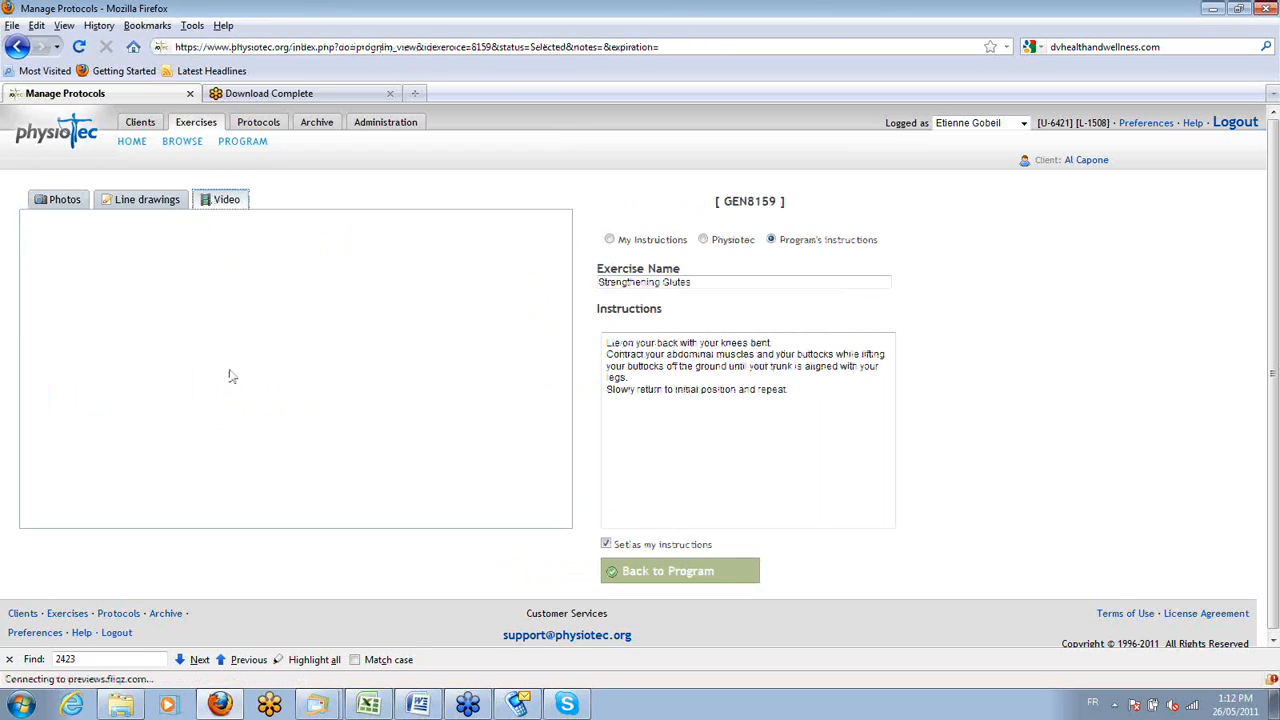
pyautogui.click(298, 365)
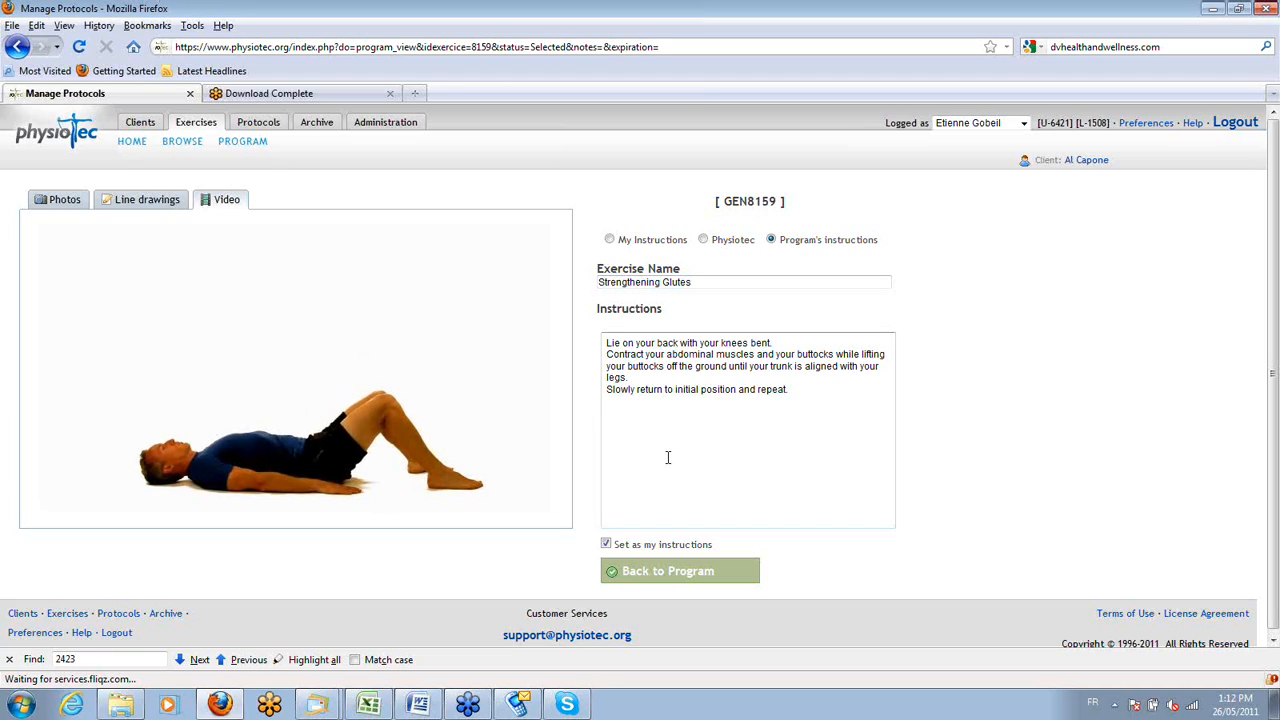
# Delete the sentence "Slowly return to initial position and repeat." from the exercise instructions and return to the program.
pyautogui.hotkey('ctrl', 'a')
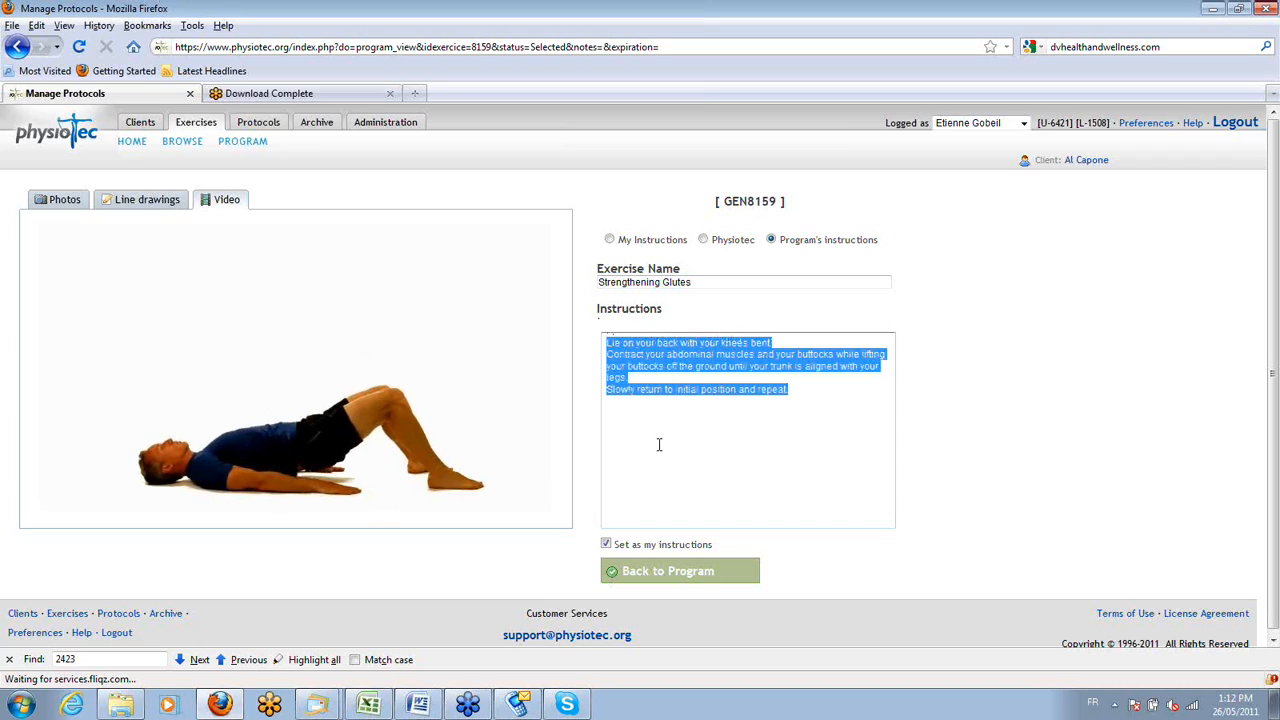
pyautogui.click(766, 426)
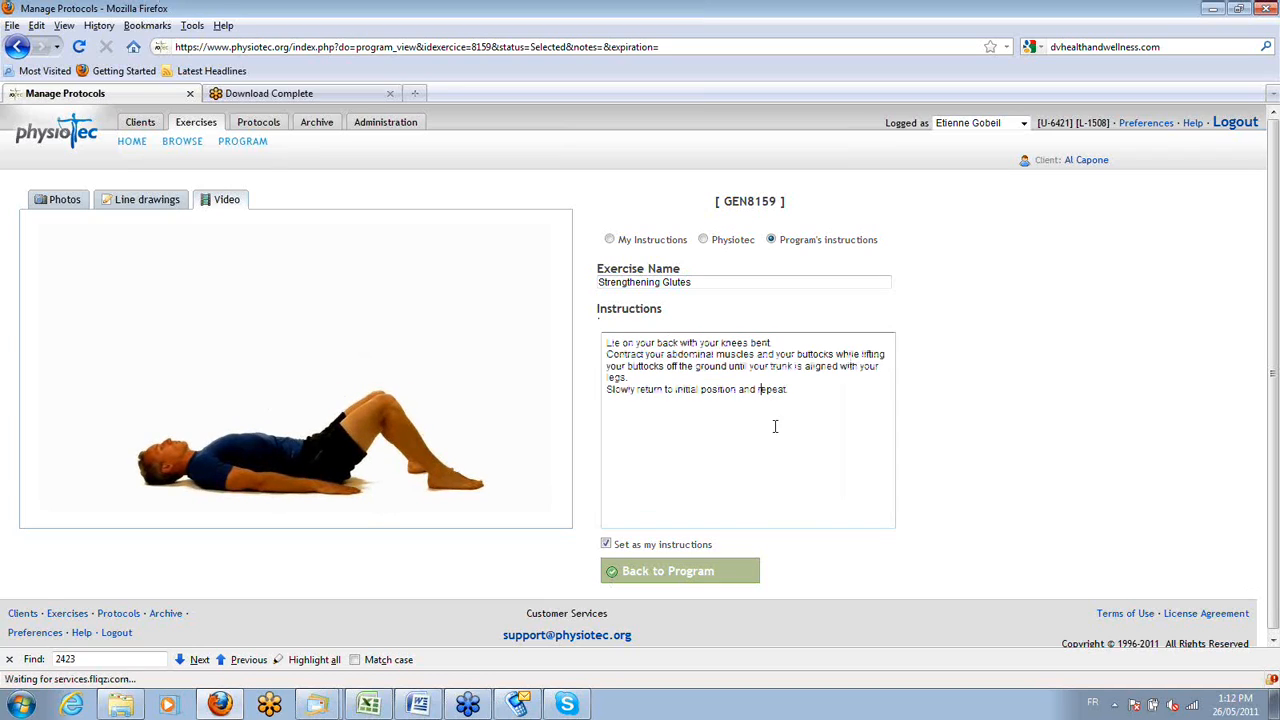
pyautogui.tripleClick(771, 389)
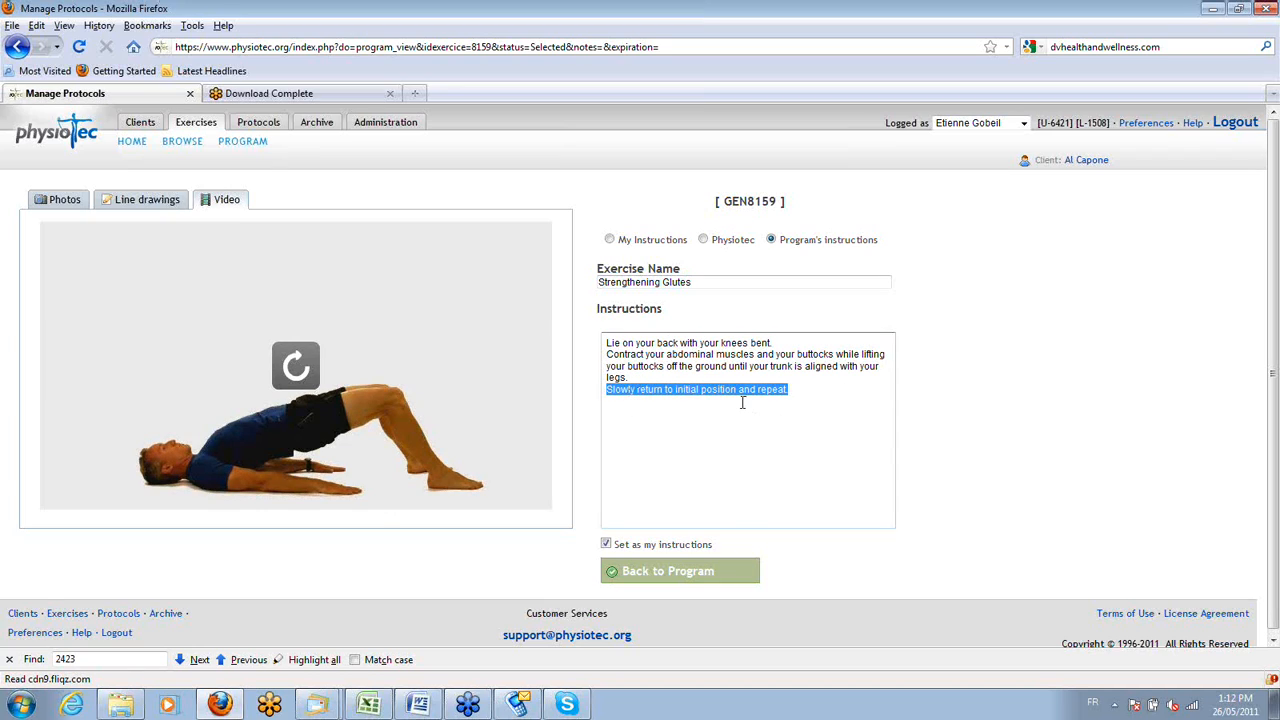
pyautogui.press('Delete')
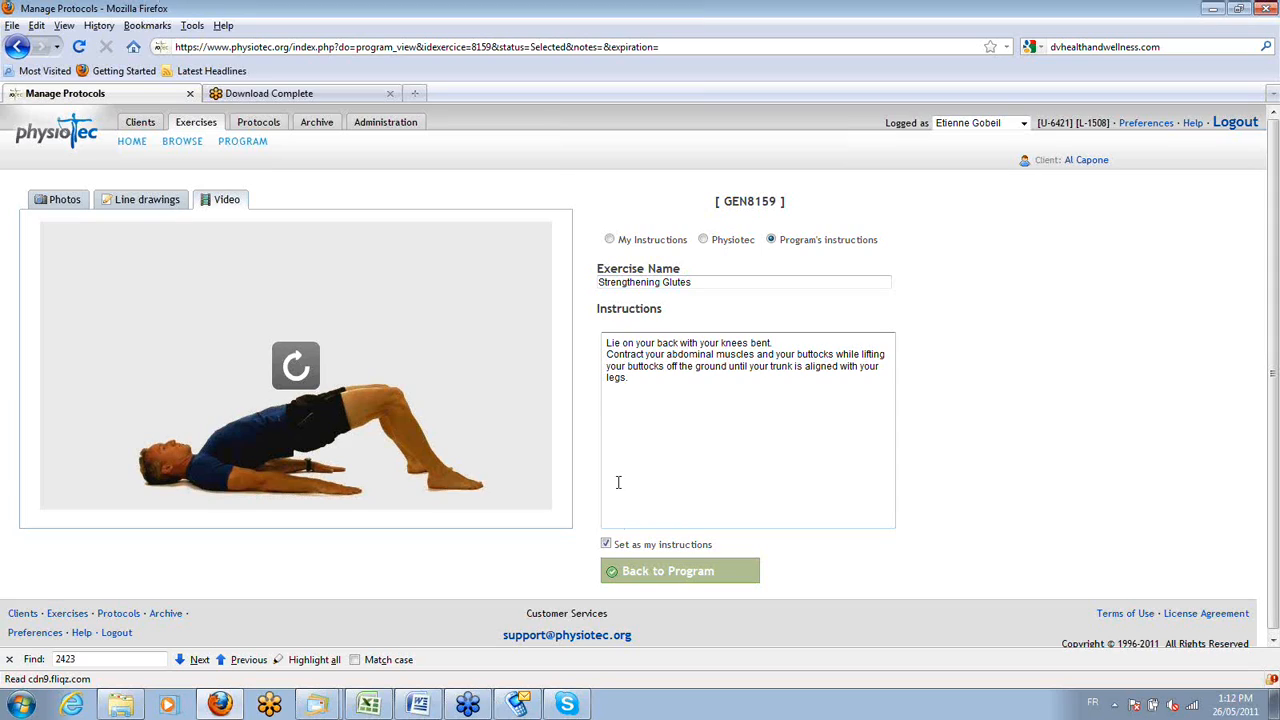
pyautogui.click(643, 574)
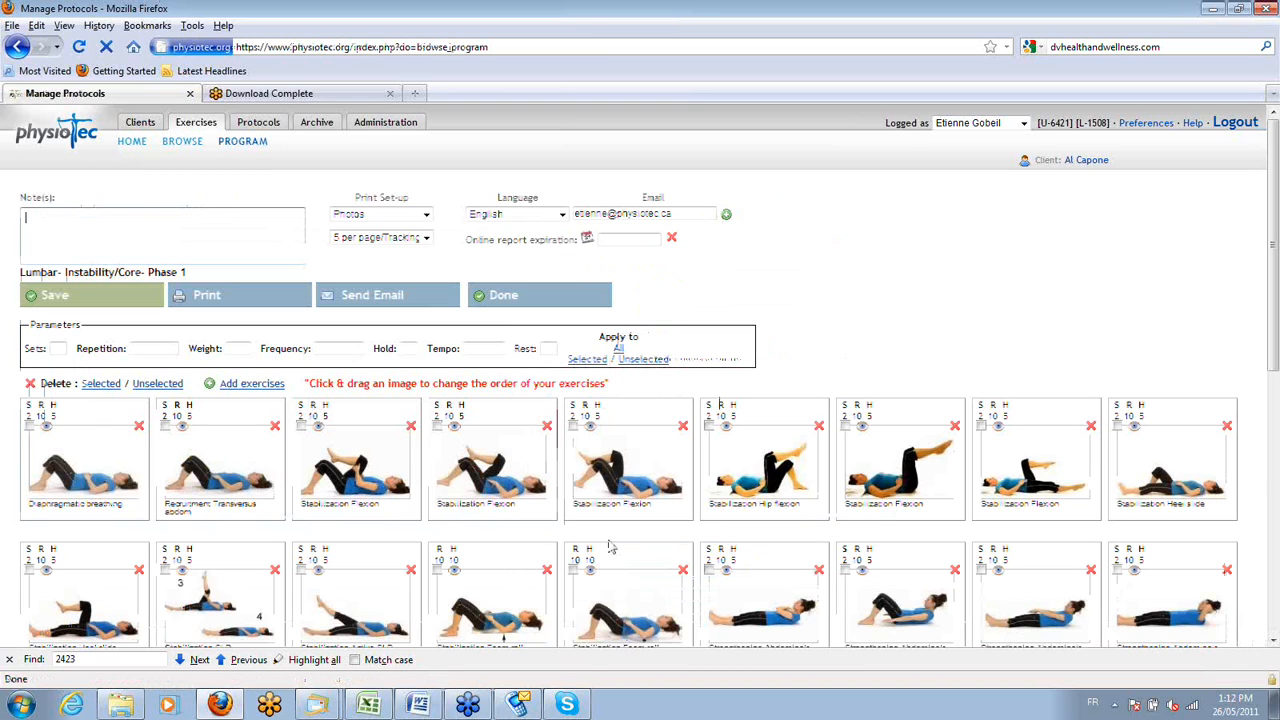
# Select Diaphragmatic breathing, the first Stabilization Flexion, the first Strengthening Glutes, Strengthening Extension and Strengthening Obliques, and delete all unselected exercises.
pyautogui.scroll(-5, 612, 547)
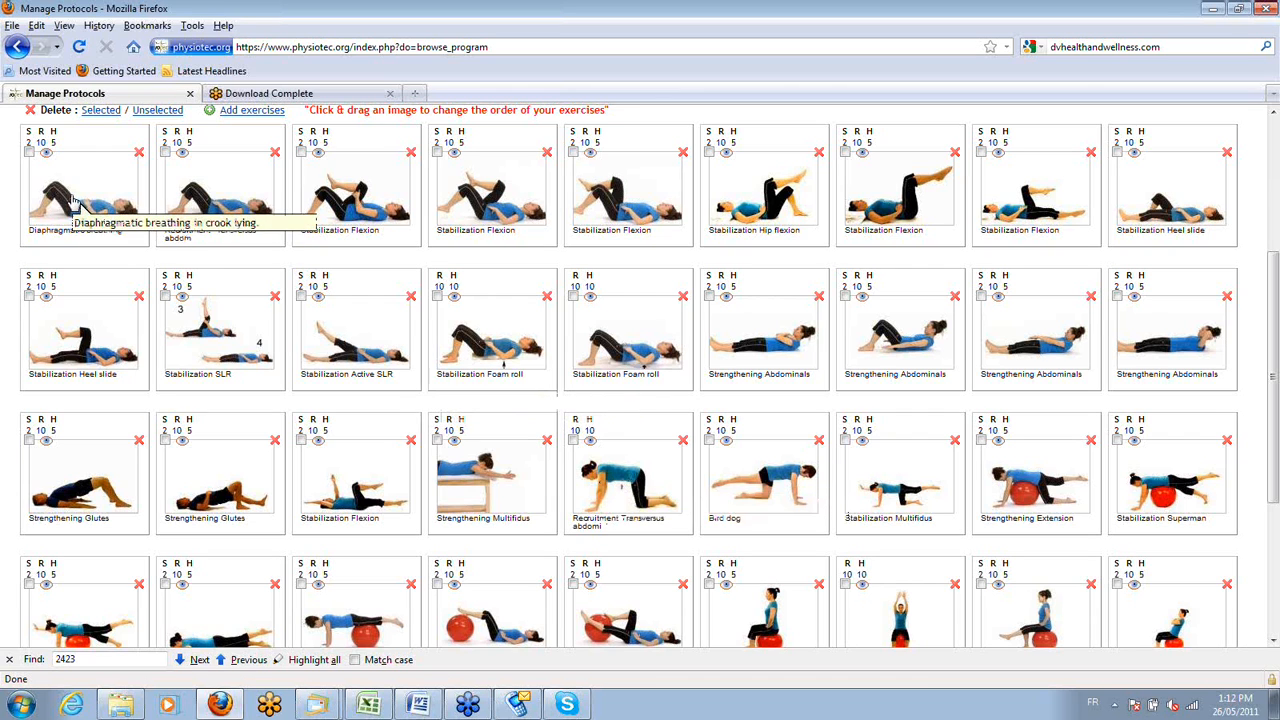
pyautogui.click(326, 192)
pyautogui.click(88, 470)
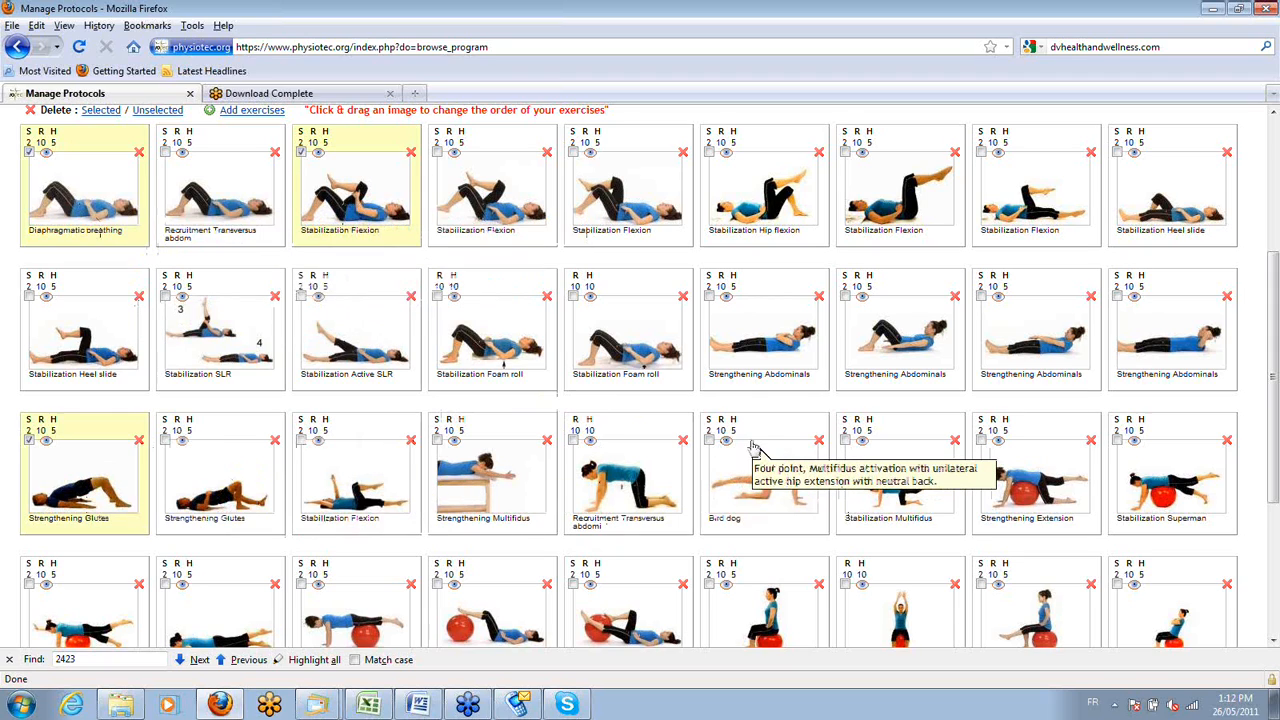
pyautogui.click(1015, 465)
pyautogui.scroll(-2, 980, 455)
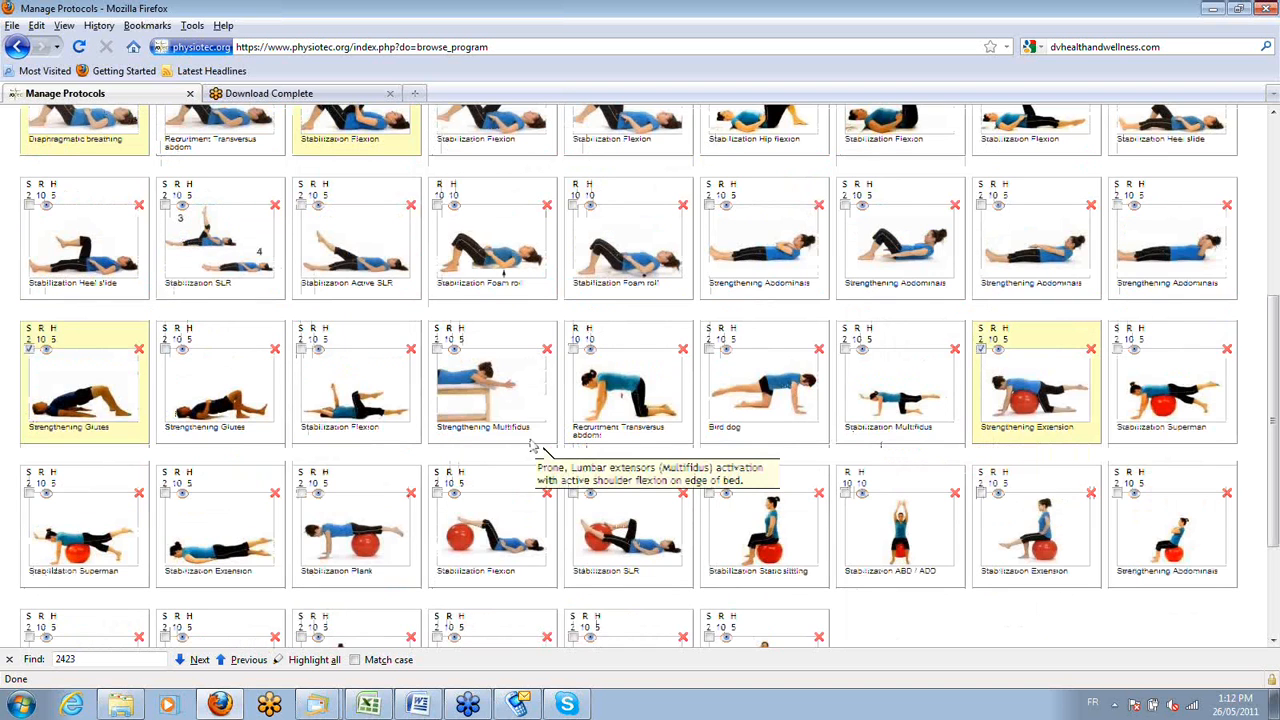
pyautogui.scroll(-2, 533, 447)
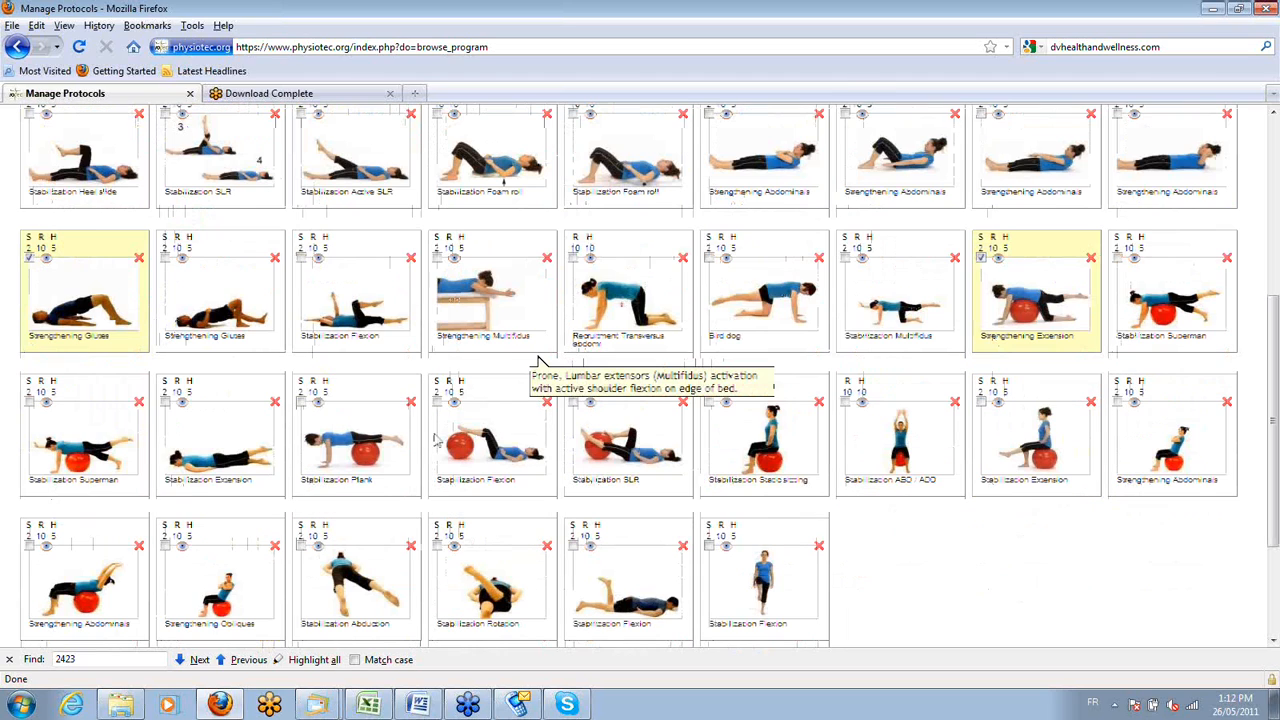
pyautogui.scroll(2, 435, 440)
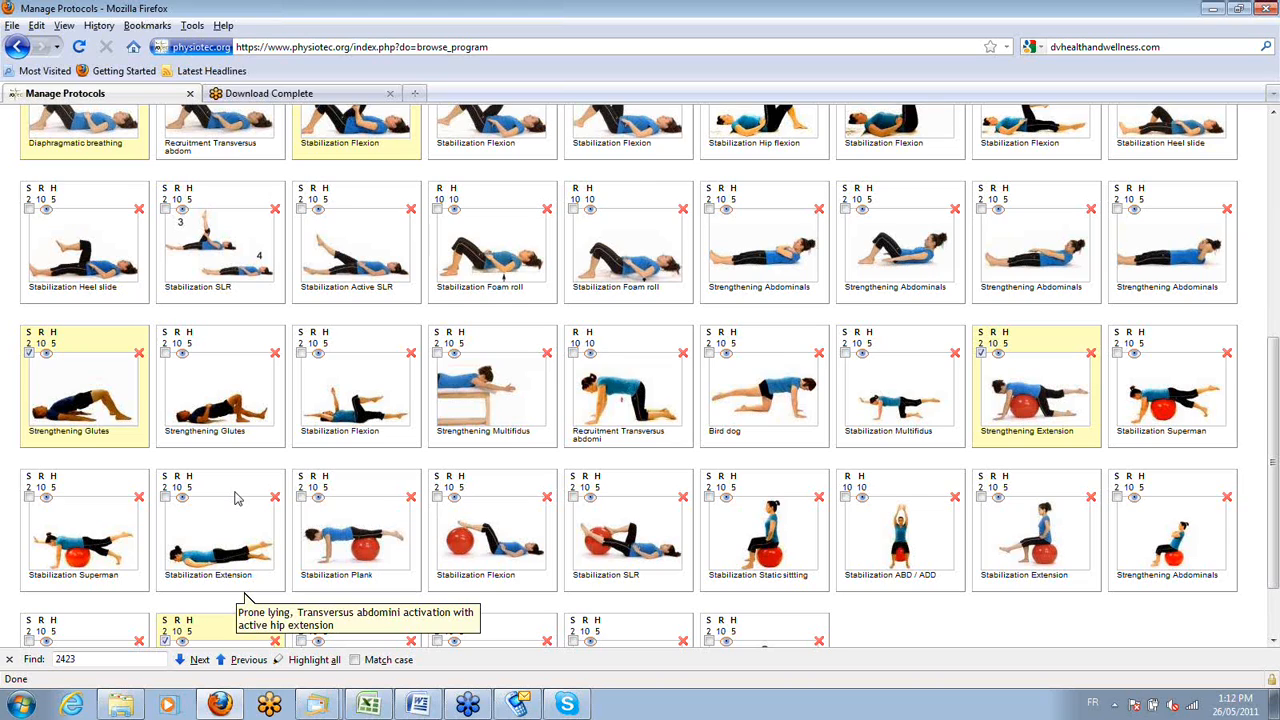
pyautogui.scroll(2, 237, 498)
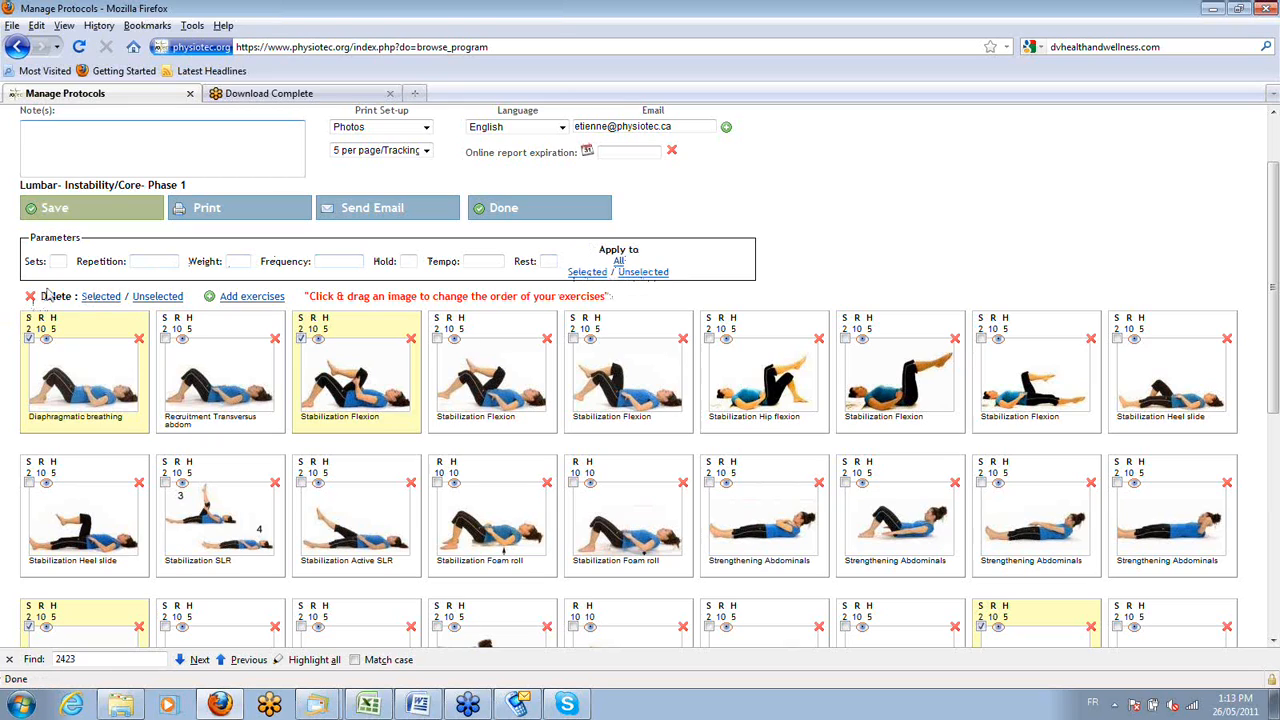
pyautogui.click(148, 296)
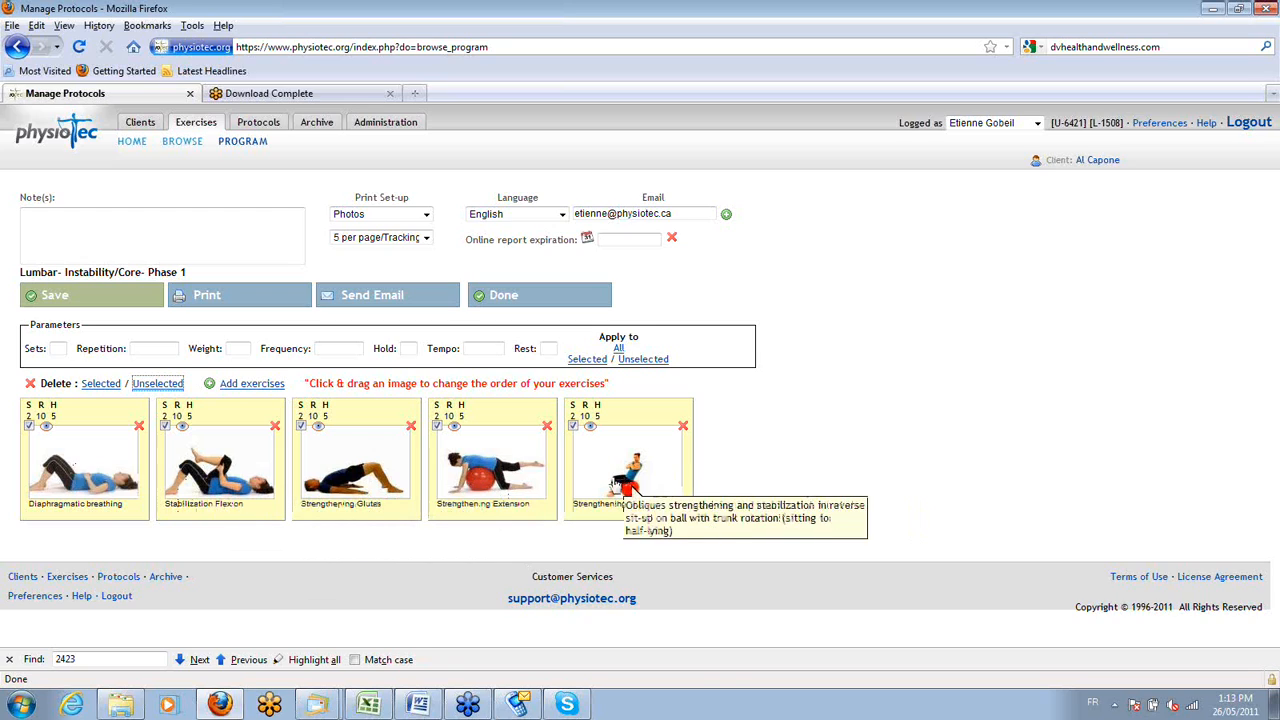
# View the line drawings of the Stabilization Flexion exercise and return to the program.
pyautogui.click(182, 427)
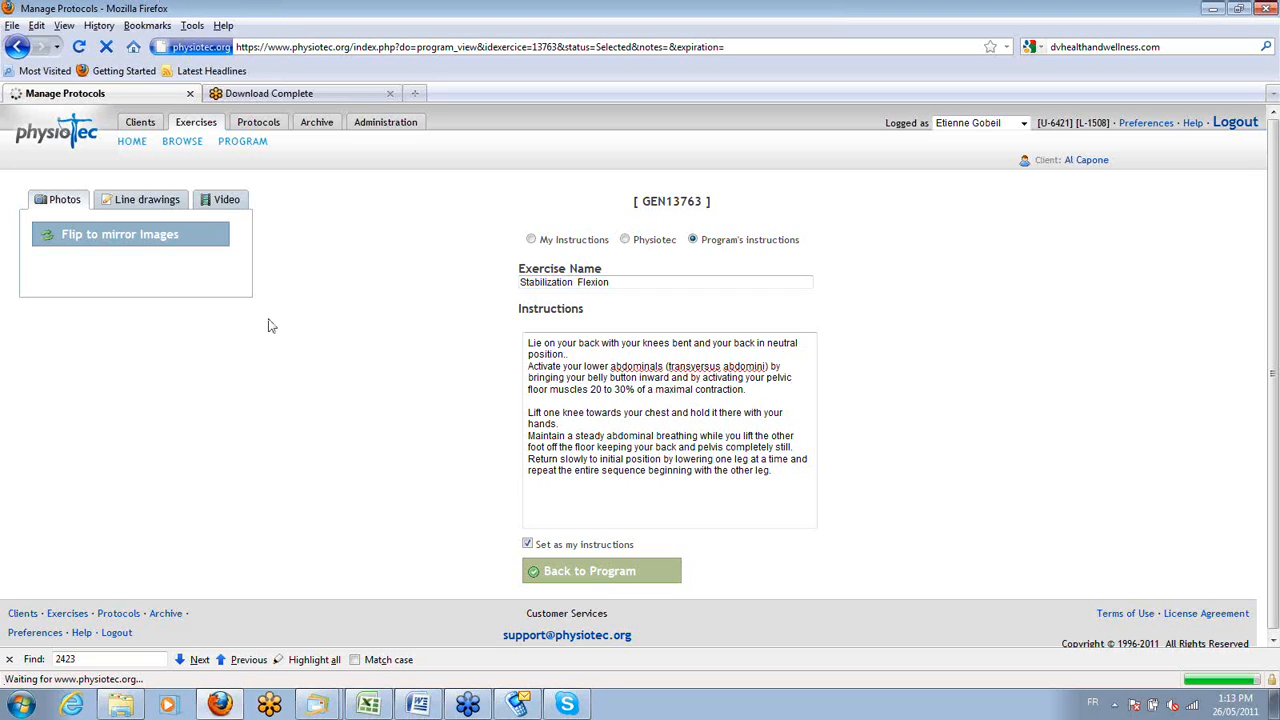
pyautogui.click(120, 208)
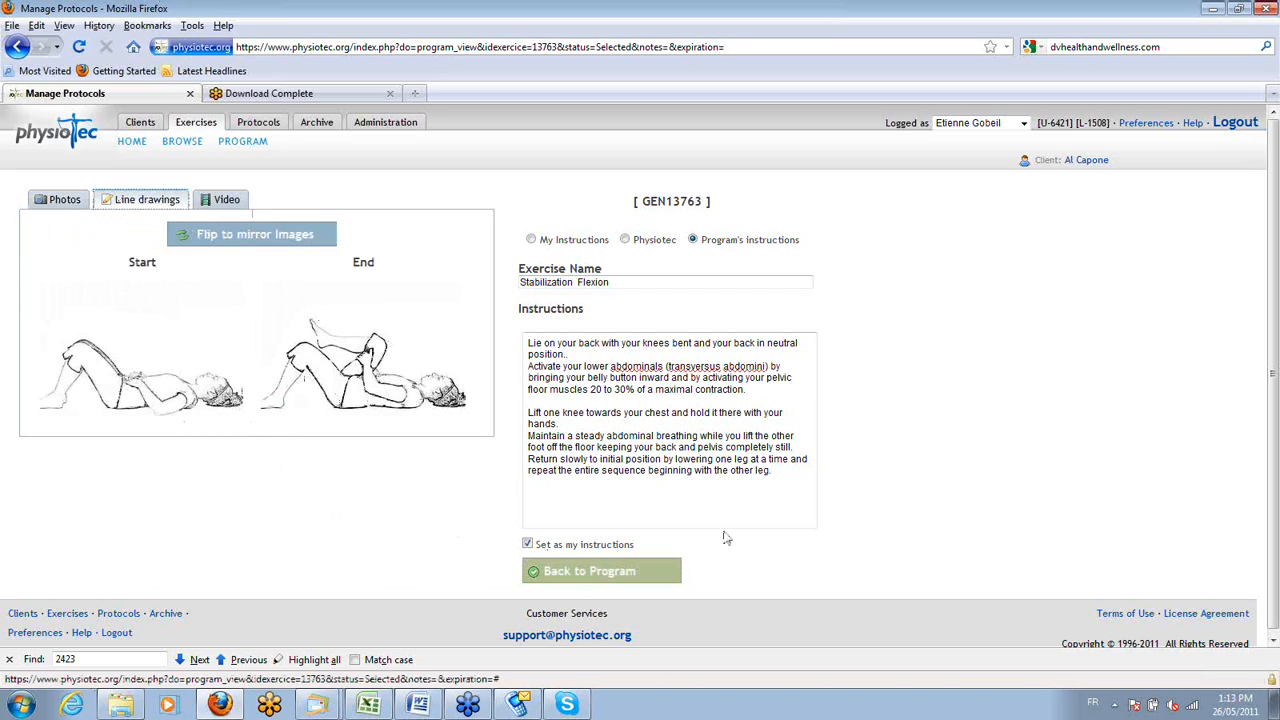
pyautogui.click(563, 574)
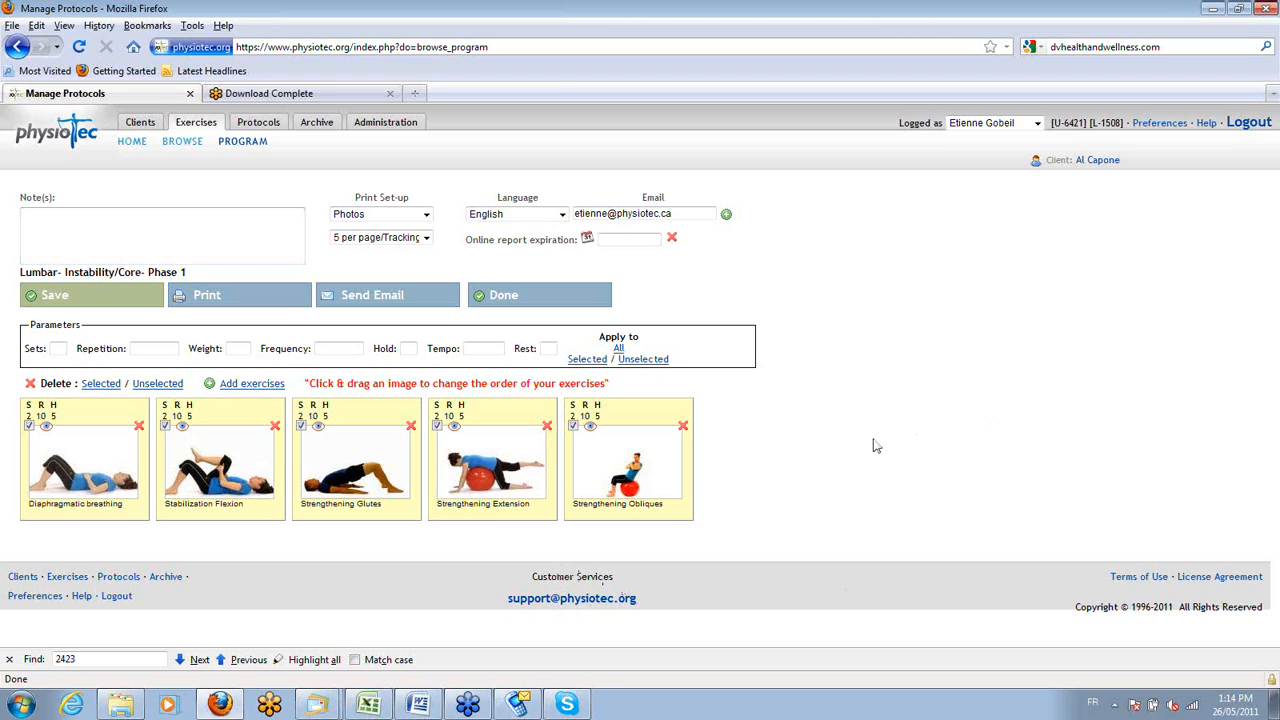
# Reorder the exercises so Strengthening Extension is first, Strengthening Obliques second, and Strengthening Glutes comes before Stabilization Flexion.
pyautogui.moveTo(455, 480); pyautogui.dragTo(60, 440)
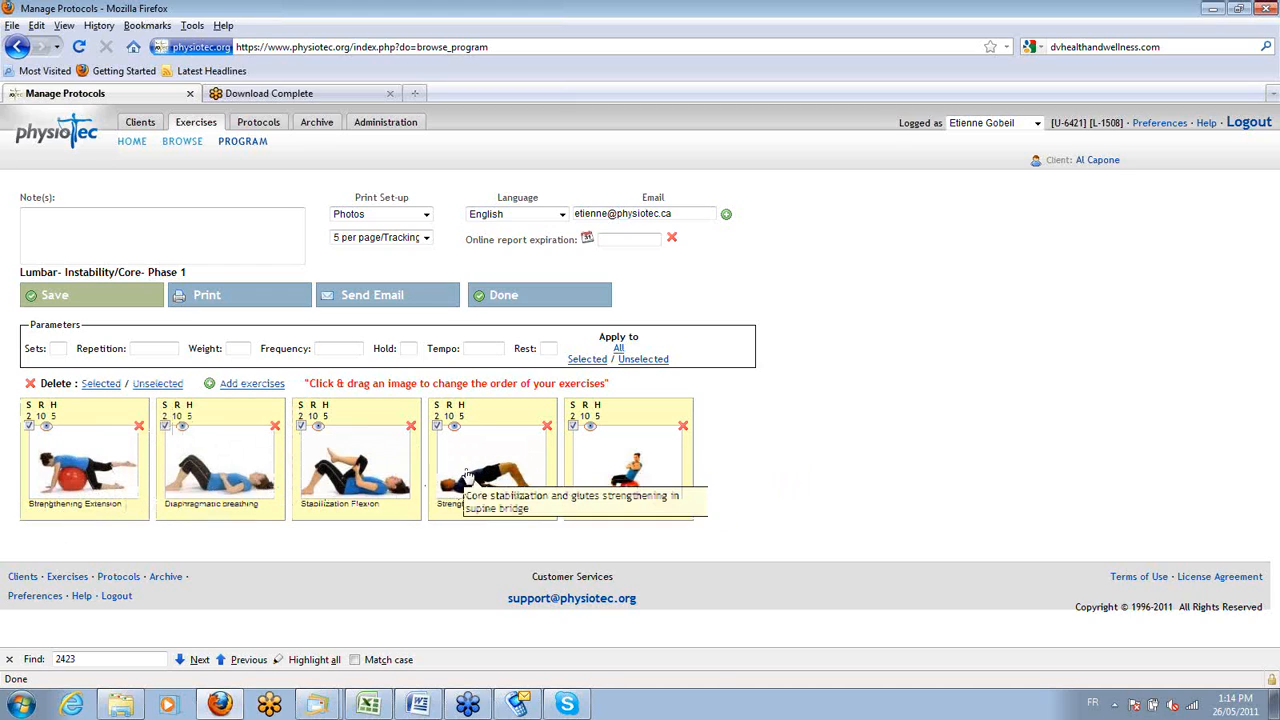
pyautogui.moveTo(466, 478); pyautogui.dragTo(360, 465)
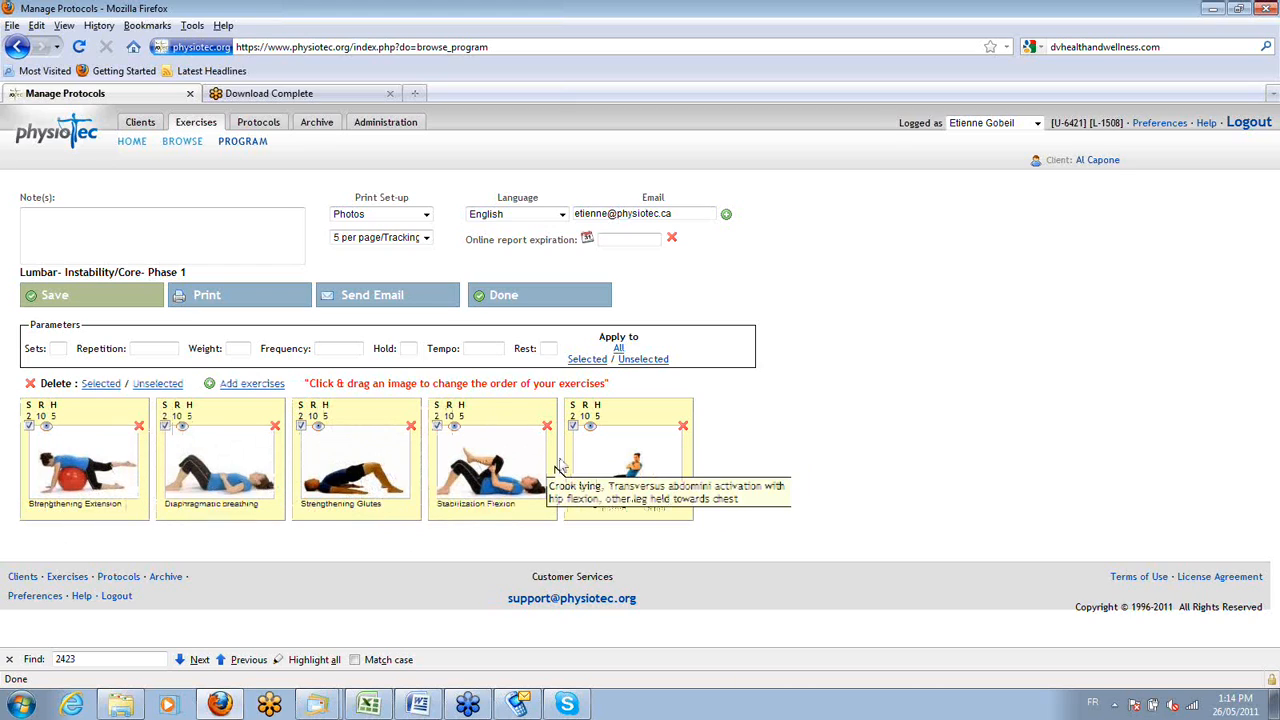
pyautogui.moveTo(650, 465); pyautogui.dragTo(241, 443)
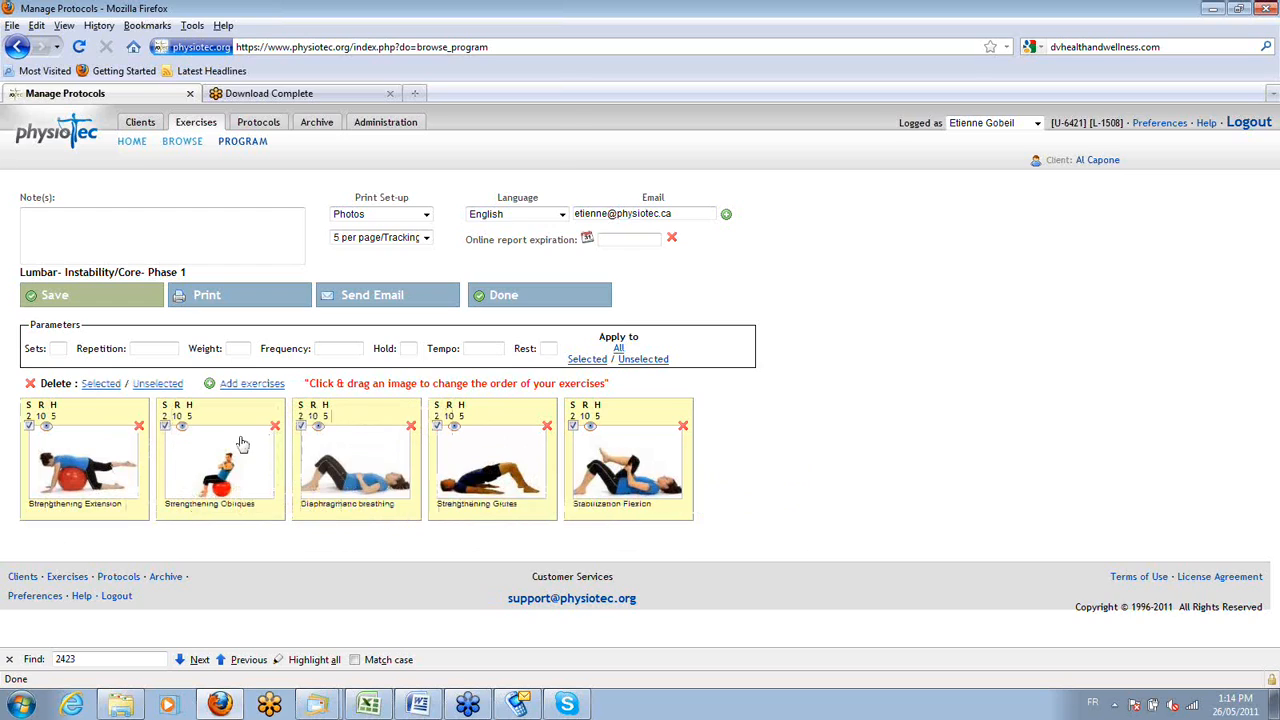
# Deselect the first three exercises and apply 2 sets and 15 repetitions to the unselected exercises.
pyautogui.click(203, 472)
pyautogui.click(345, 472)
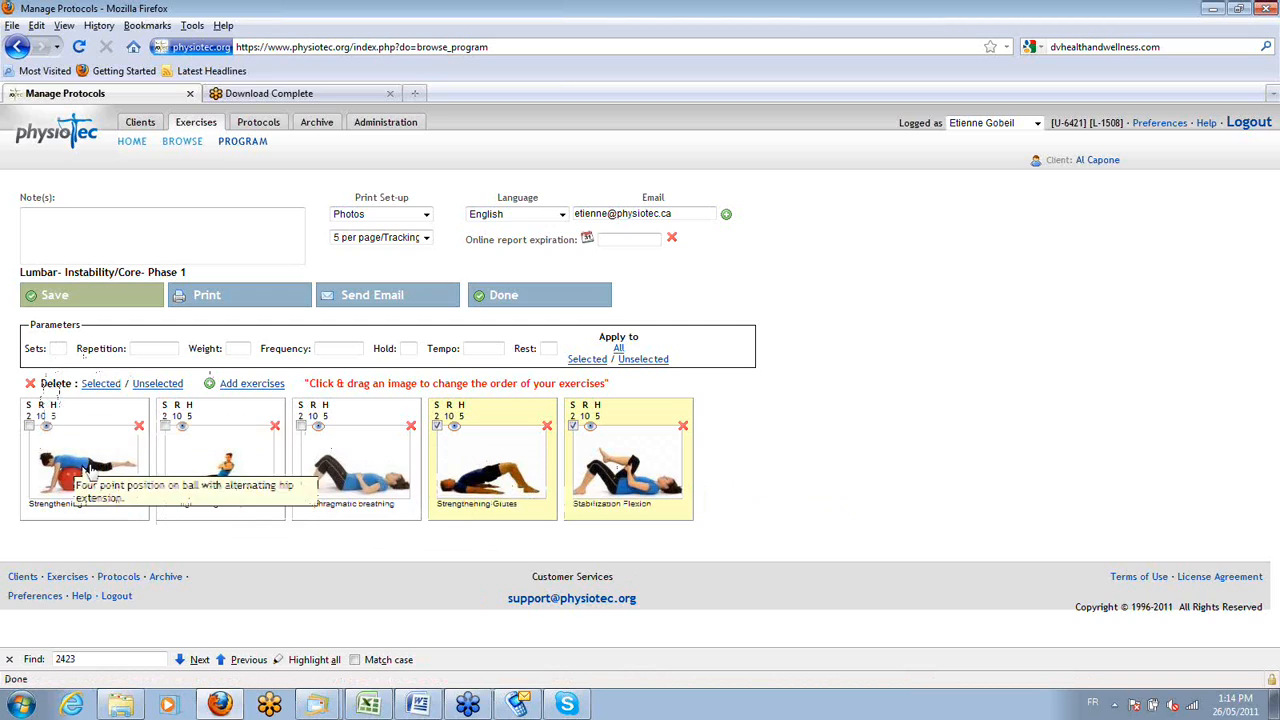
pyautogui.click(57, 348)
pyautogui.write('2')
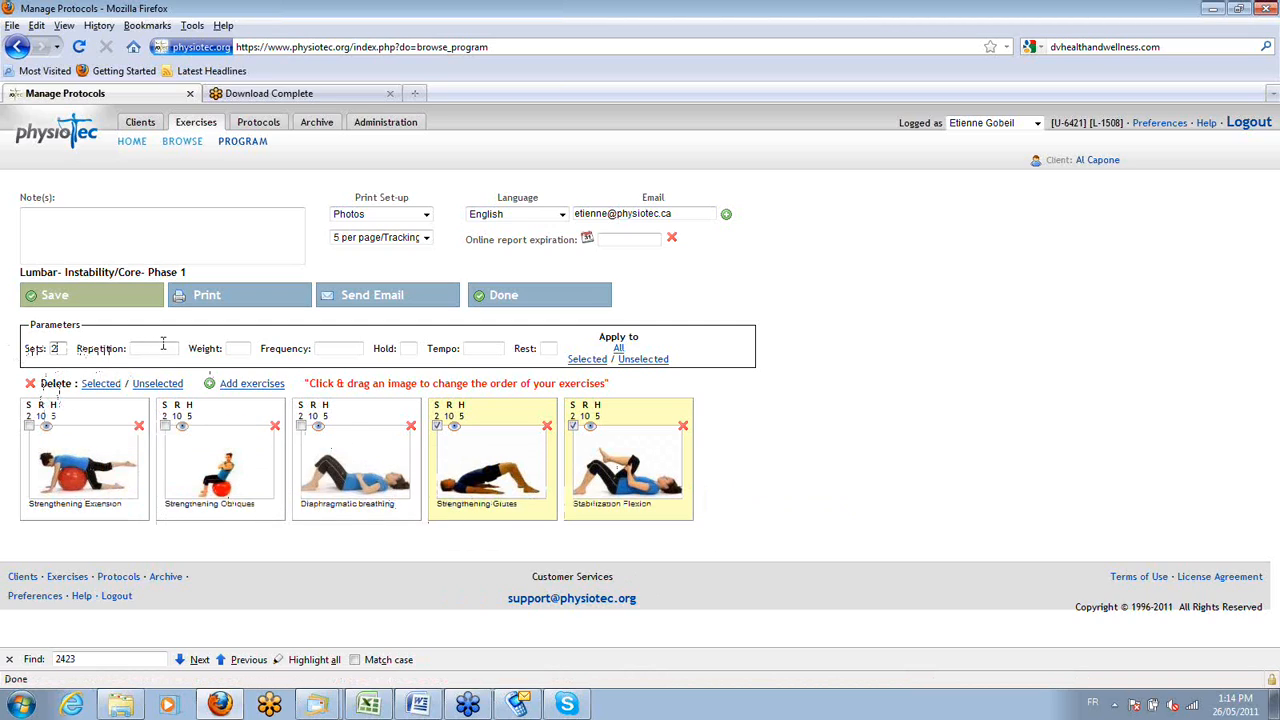
pyautogui.click(164, 347)
pyautogui.write('15')
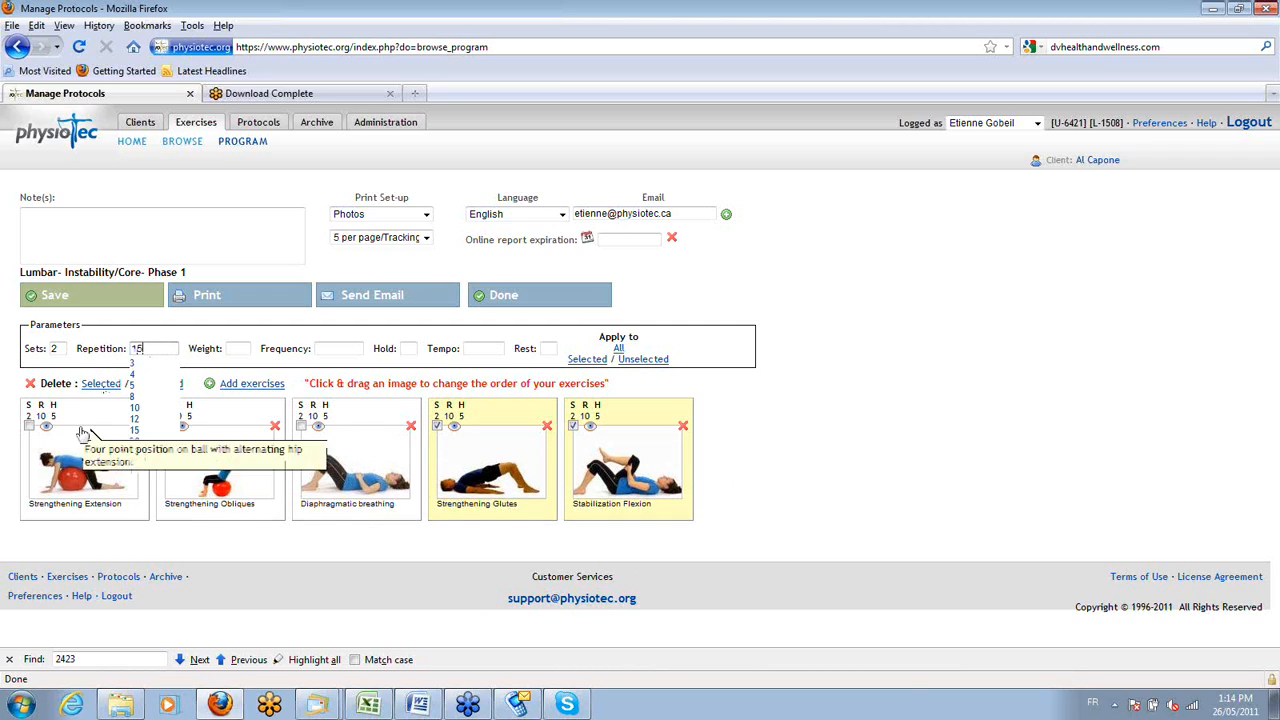
pyautogui.click(652, 361)
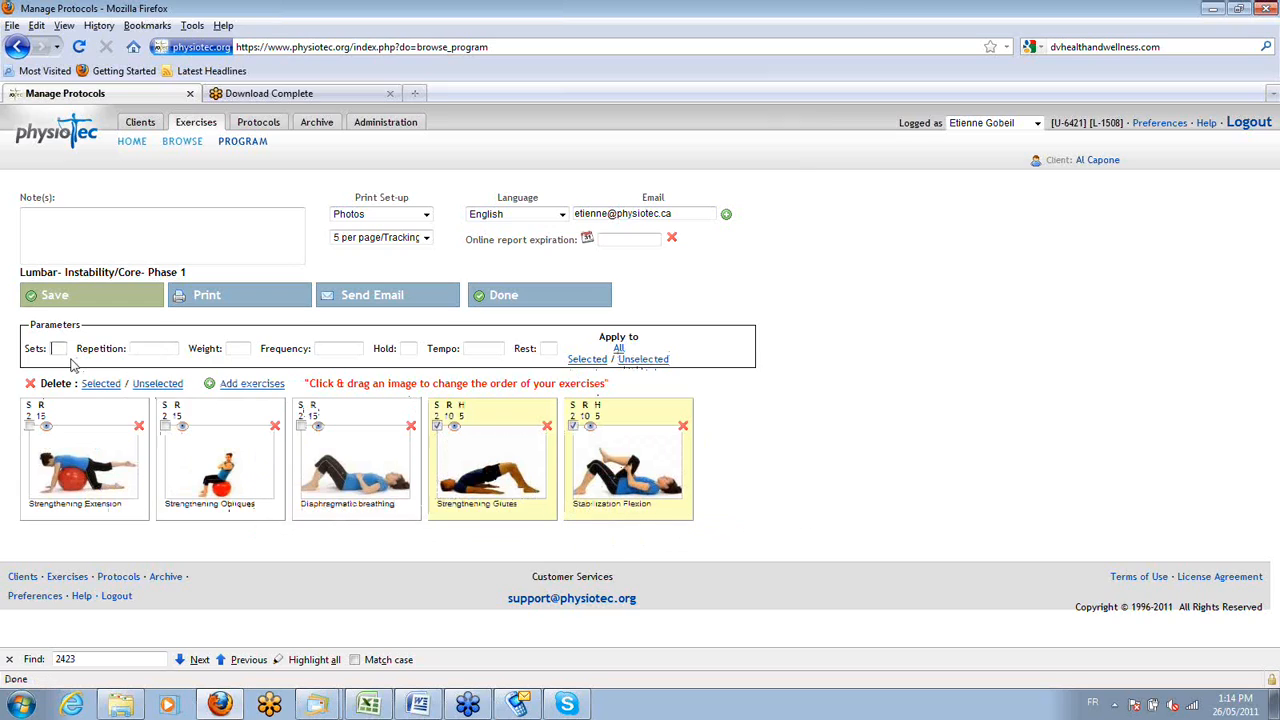
# Apply 1 set and a hold of 30 to the selected Strengthening Glutes and Stabilization Flexion exercises, and save the program.
pyautogui.click(140, 348)
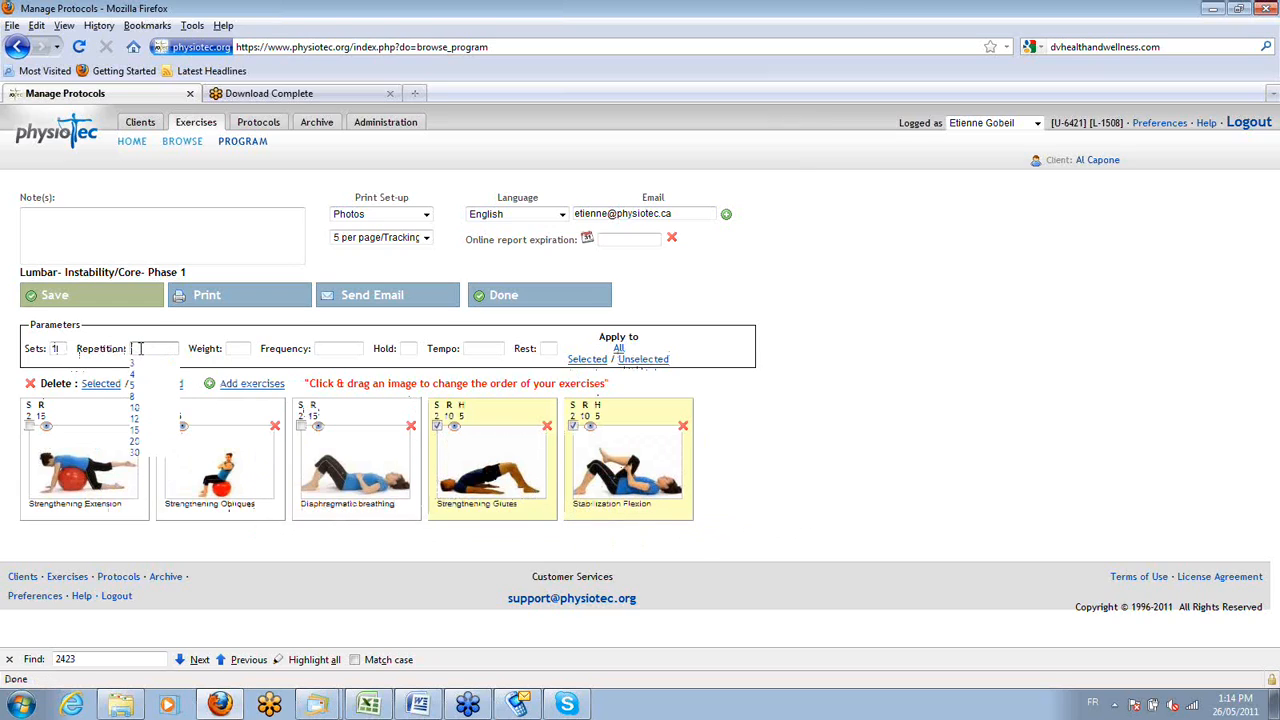
pyautogui.click(406, 348)
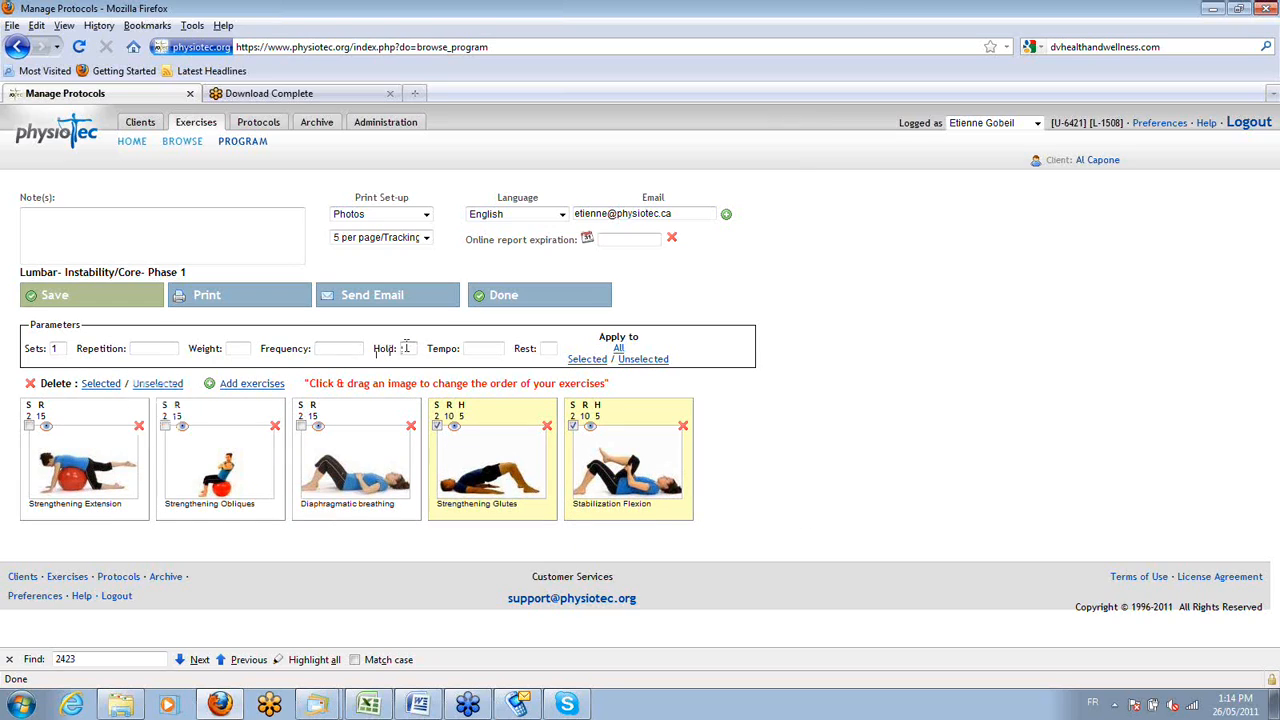
pyautogui.write('30')
pyautogui.click(587, 359)
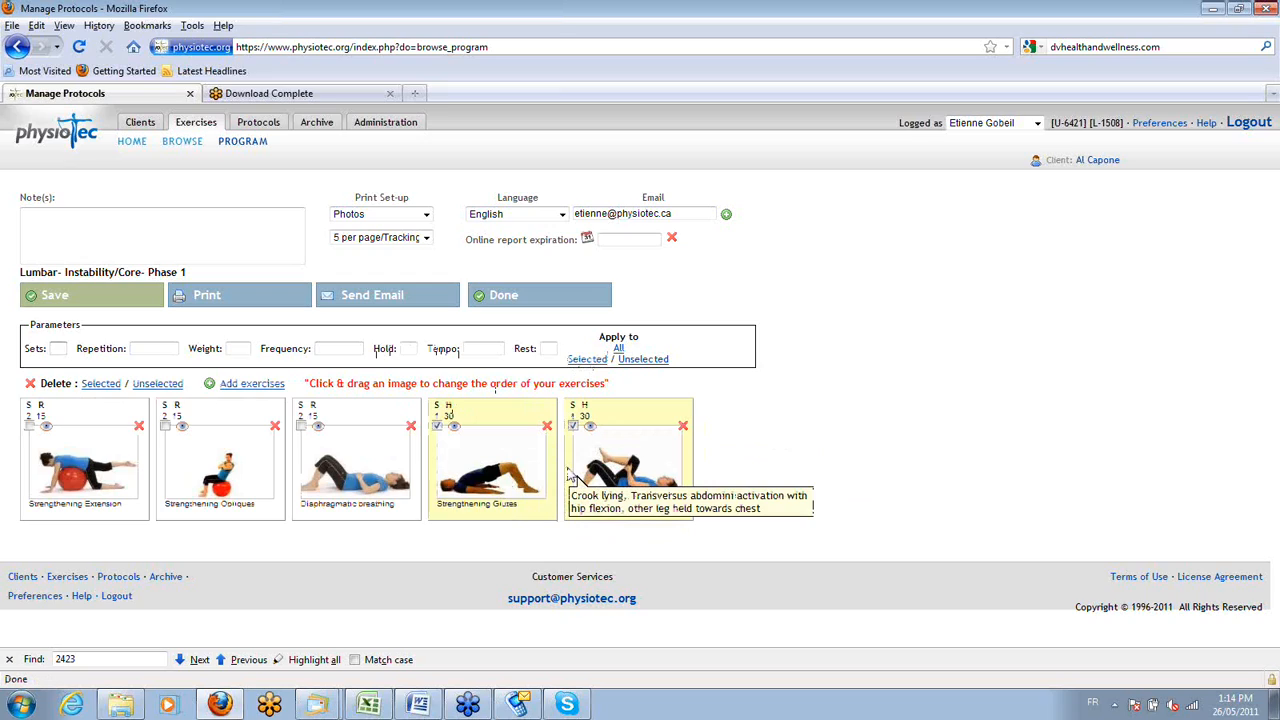
pyautogui.click(105, 305)
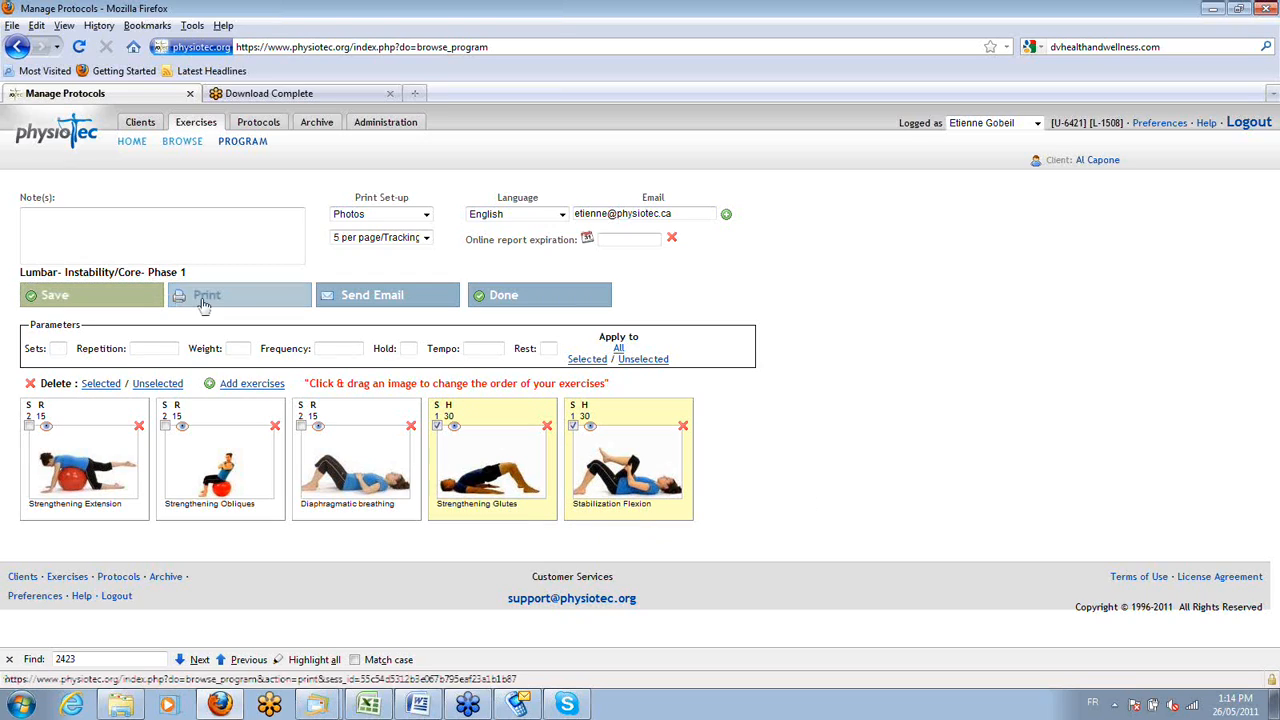
pyautogui.click(313, 340)
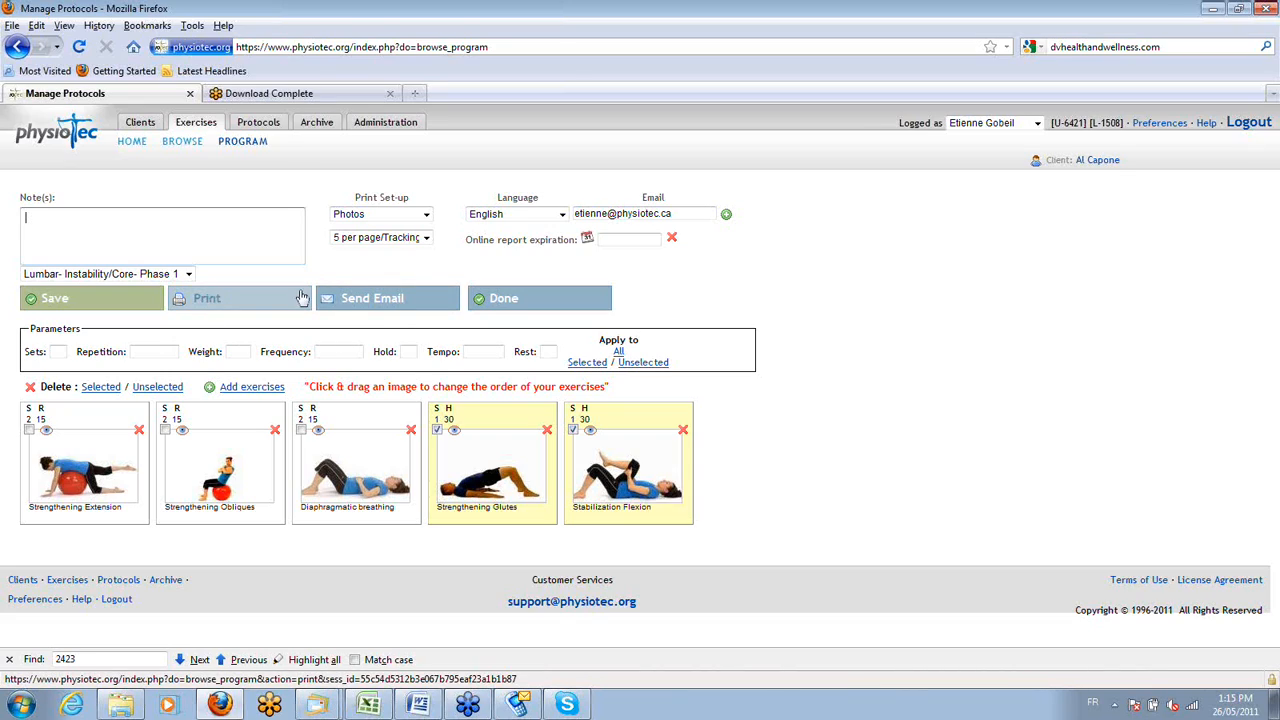
# Choose the 5 per page/Tracking sheet print layout and generate the program's printable PDF.
pyautogui.click(428, 238)
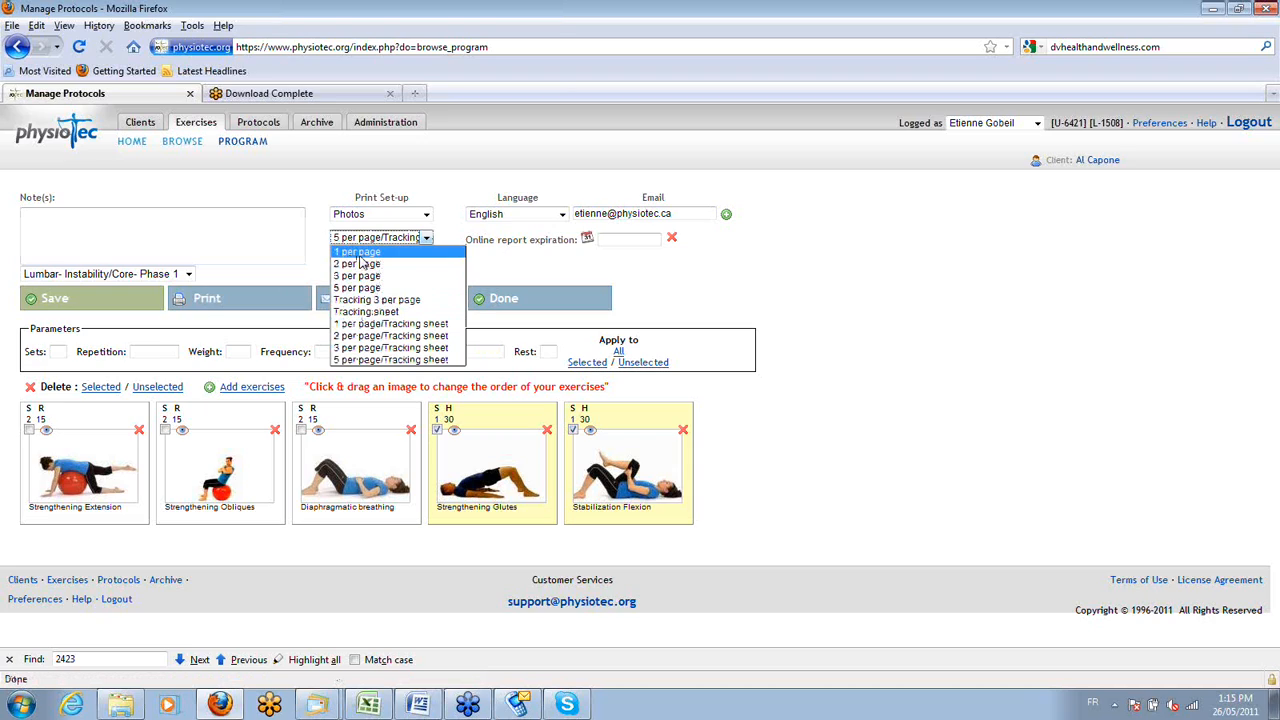
pyautogui.click(385, 359)
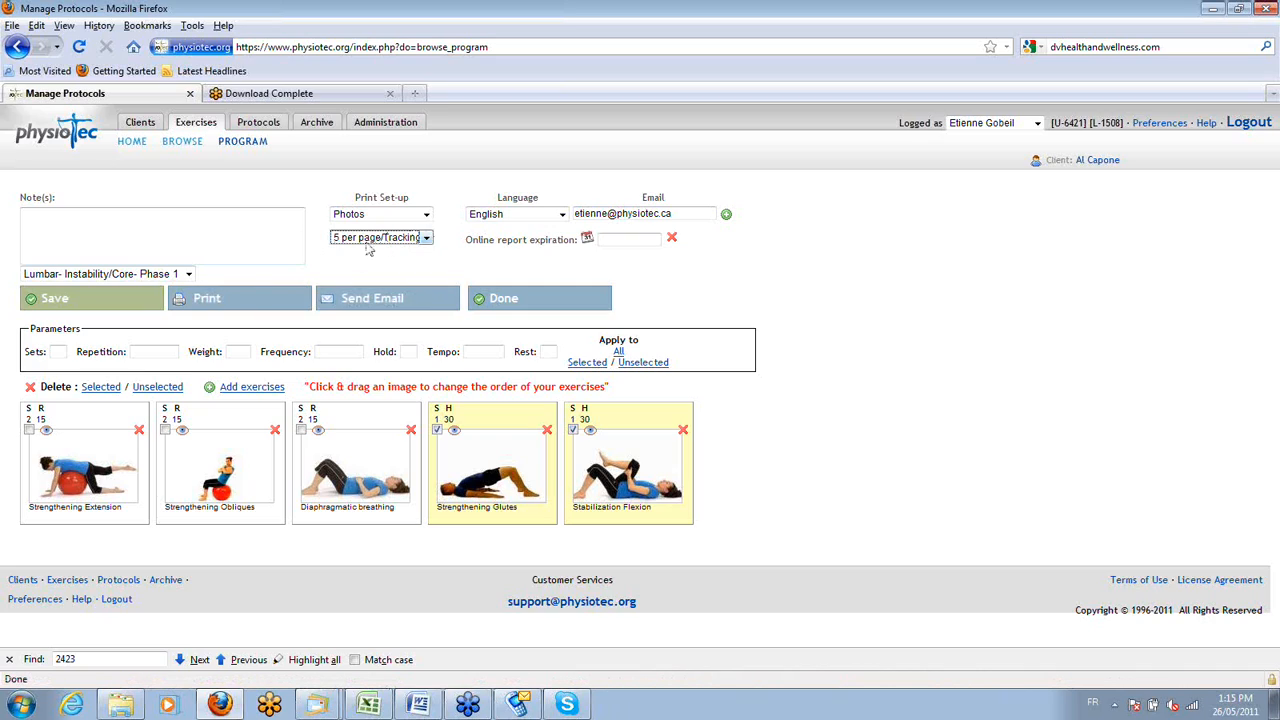
pyautogui.click(232, 302)
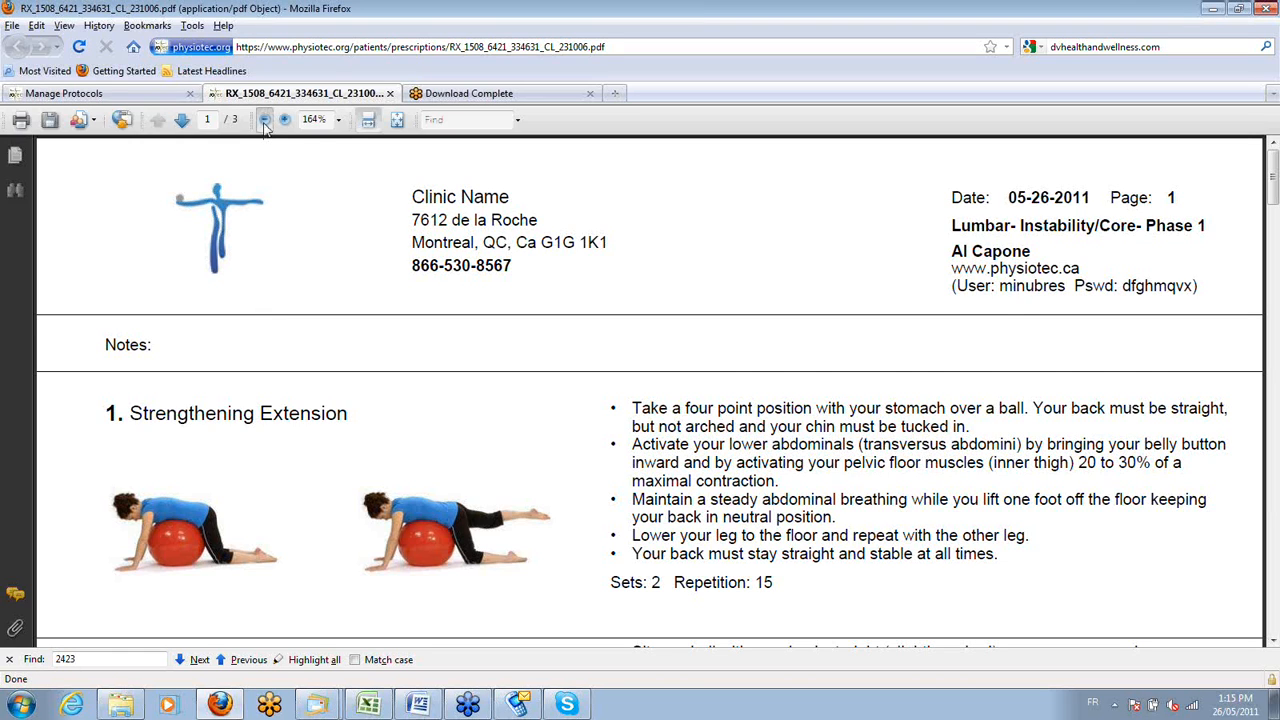
# Examine the overall layout of the program PDF, from the clinic header through the exercises on page 1.
pyautogui.click(265, 120)
pyautogui.click(265, 120)
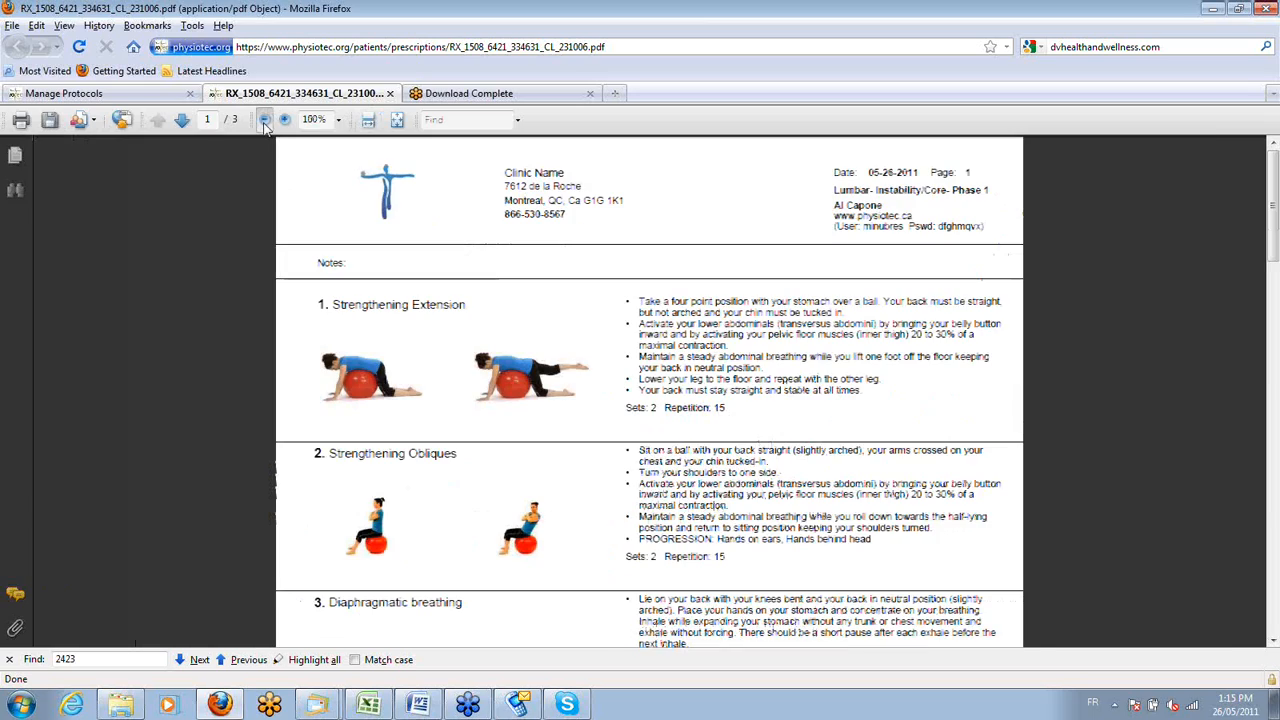
pyautogui.click(265, 120)
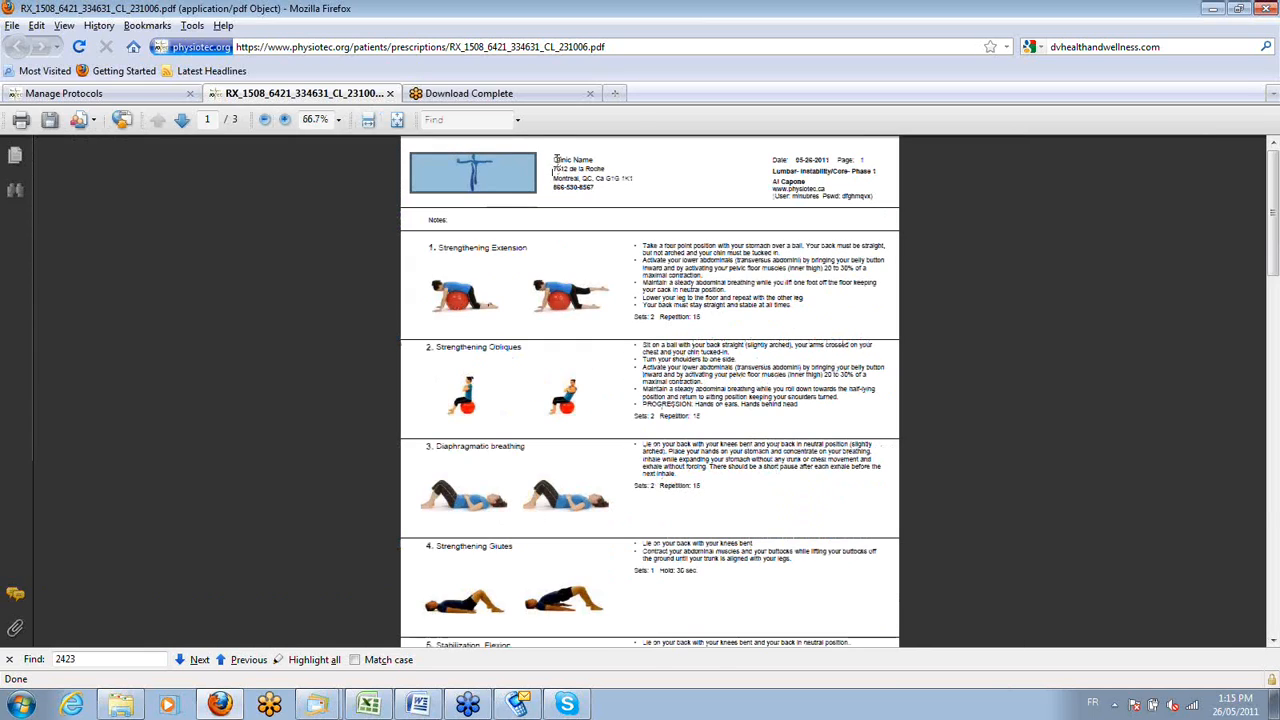
pyautogui.click(558, 164)
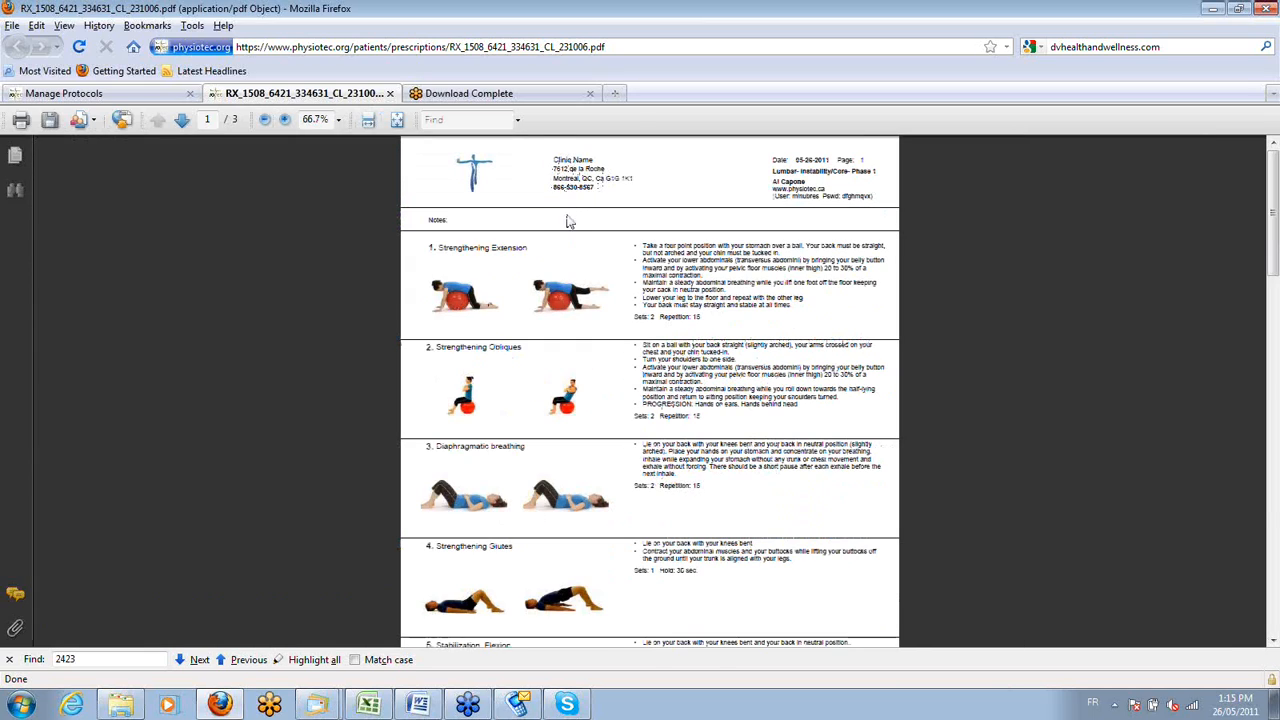
pyautogui.scroll(-1, 567, 226)
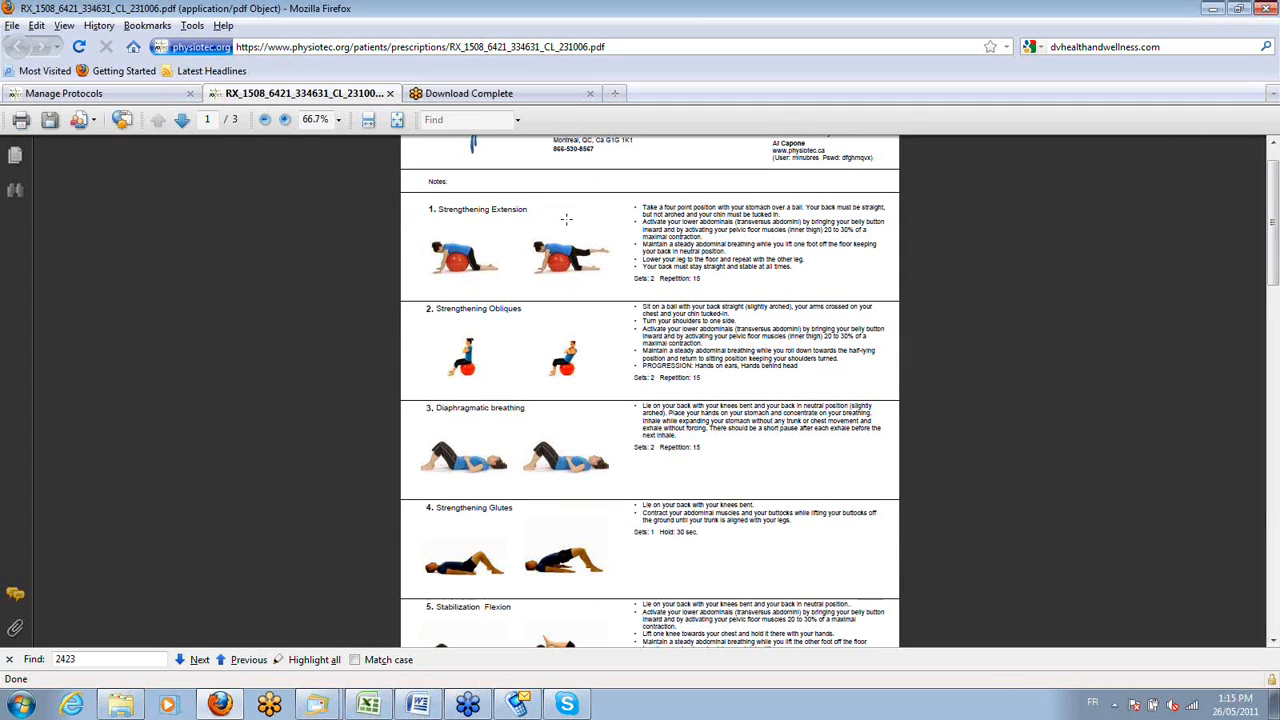
pyautogui.scroll(-1, 566, 219)
pyautogui.scroll(-5, 566, 218)
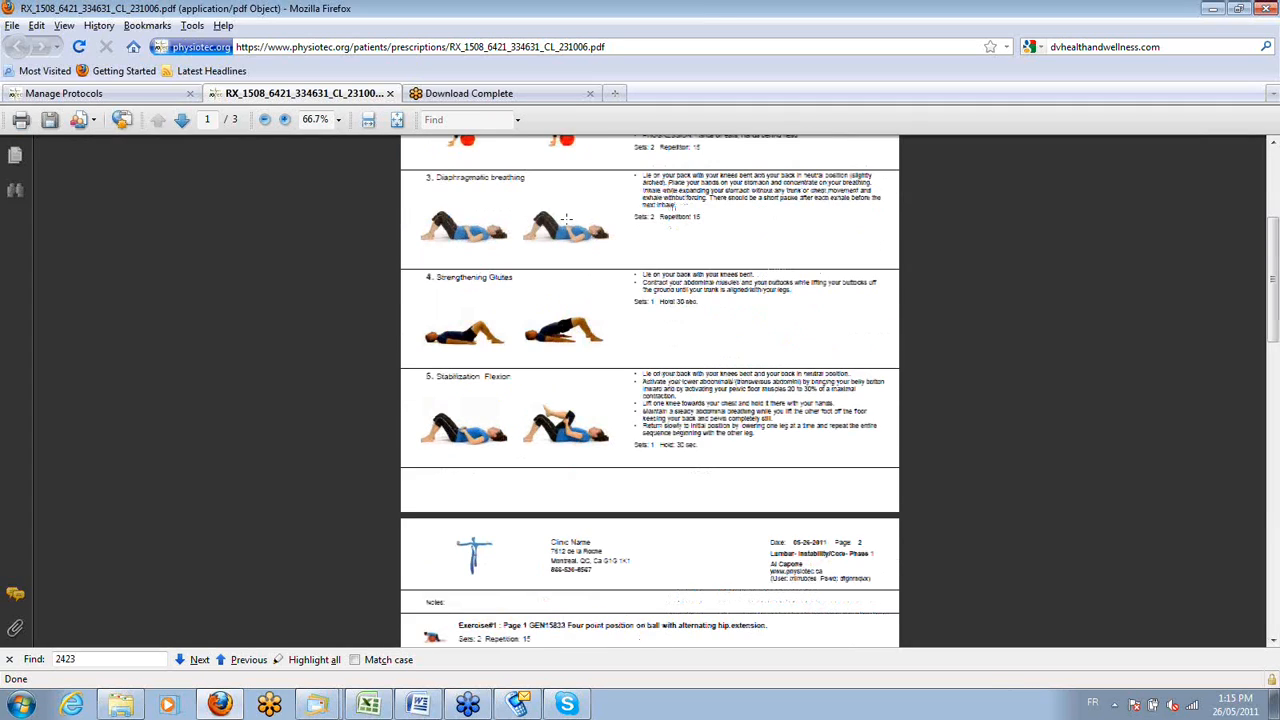
pyautogui.scroll(7, 566, 218)
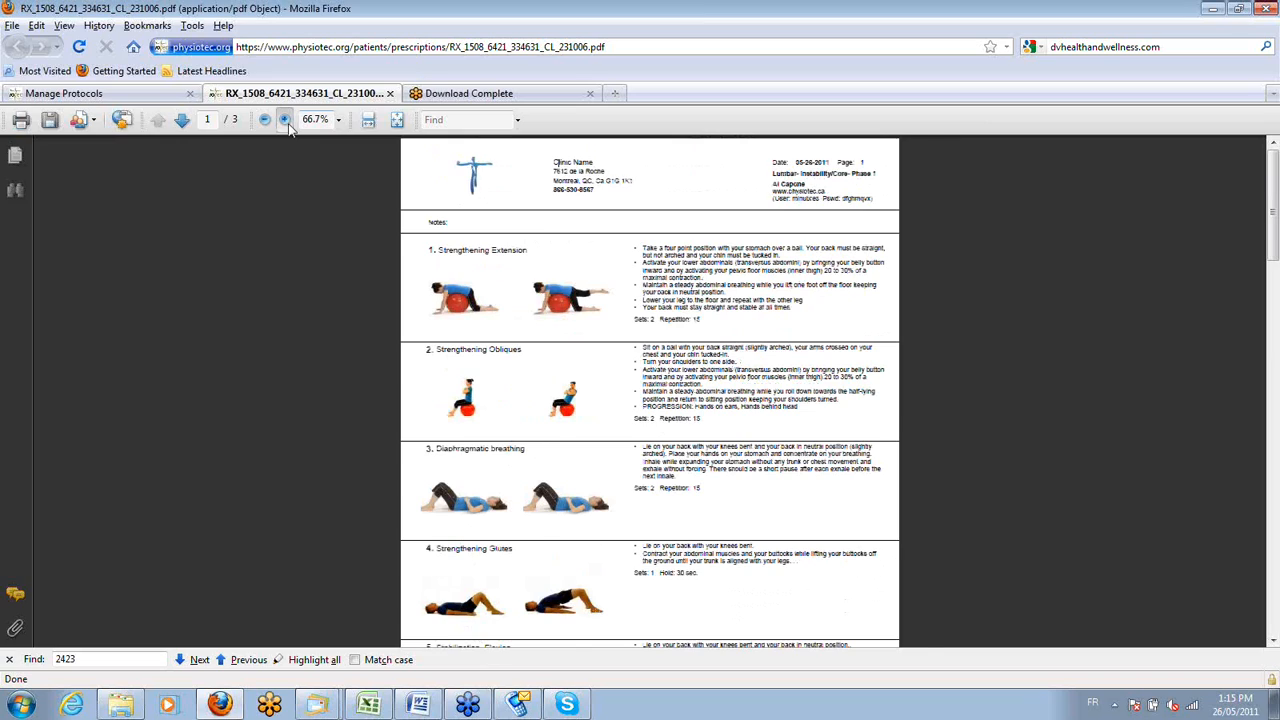
# Review the pictures, instructions and parameters of each exercise on page 1 of the PDF.
pyautogui.click(285, 120)
pyautogui.click(285, 120)
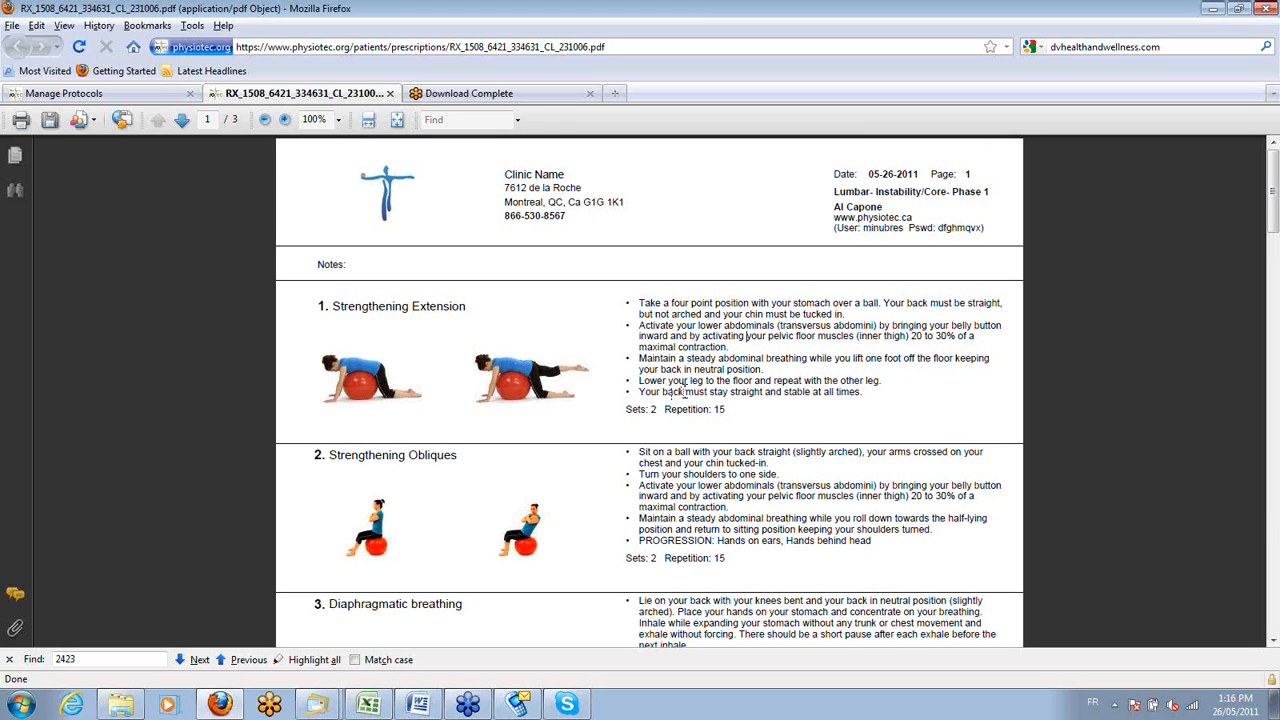
pyautogui.scroll(-1, 685, 392)
pyautogui.scroll(-3, 685, 392)
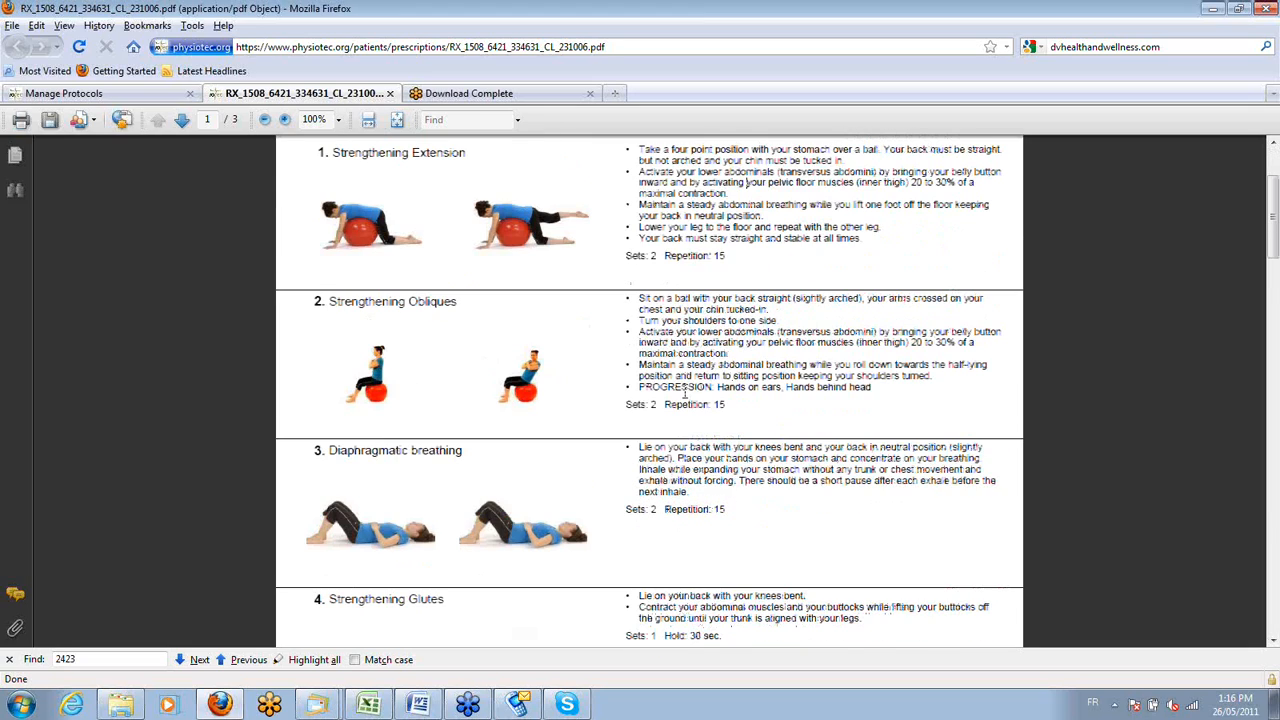
pyautogui.scroll(-4, 685, 392)
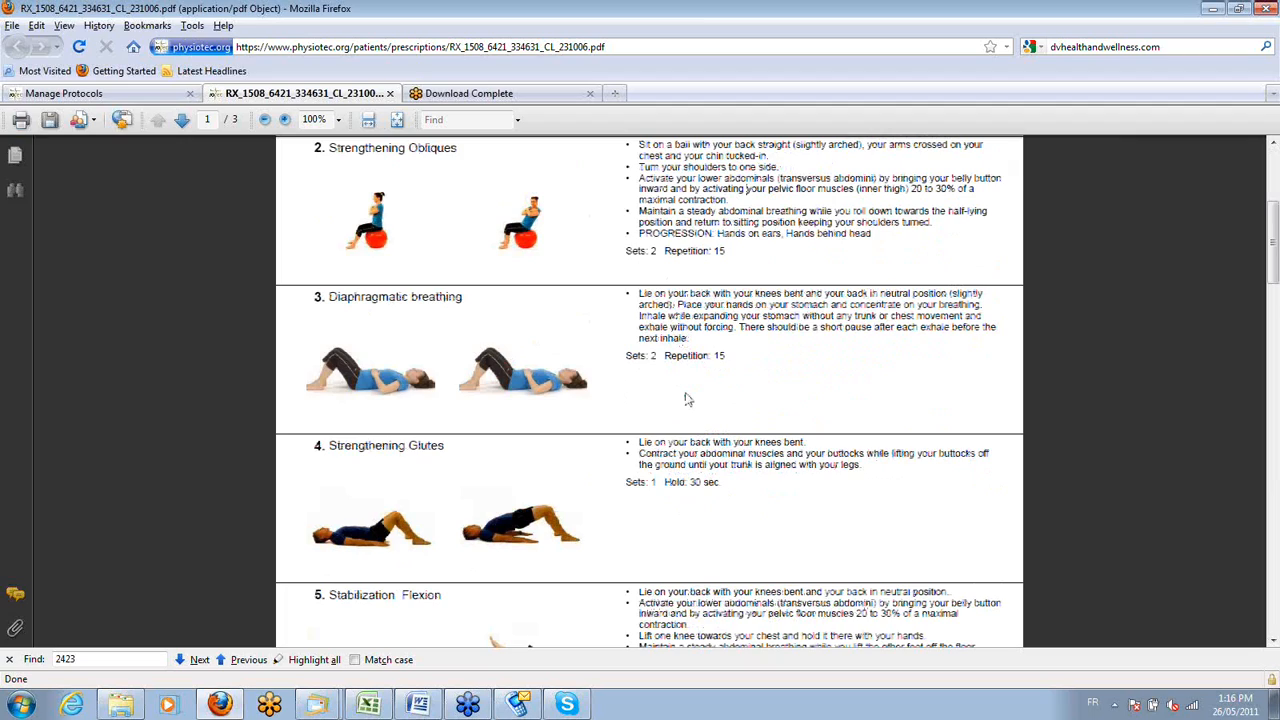
pyautogui.scroll(-3, 687, 399)
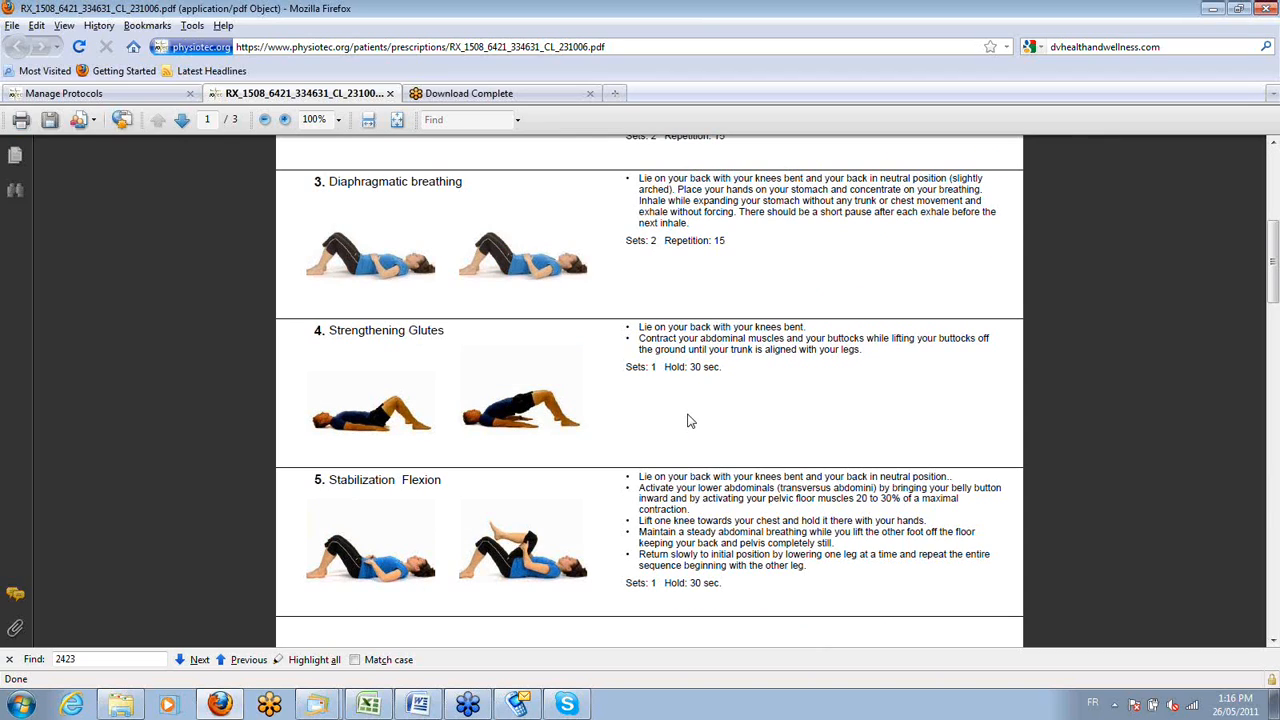
pyautogui.scroll(-1, 667, 418)
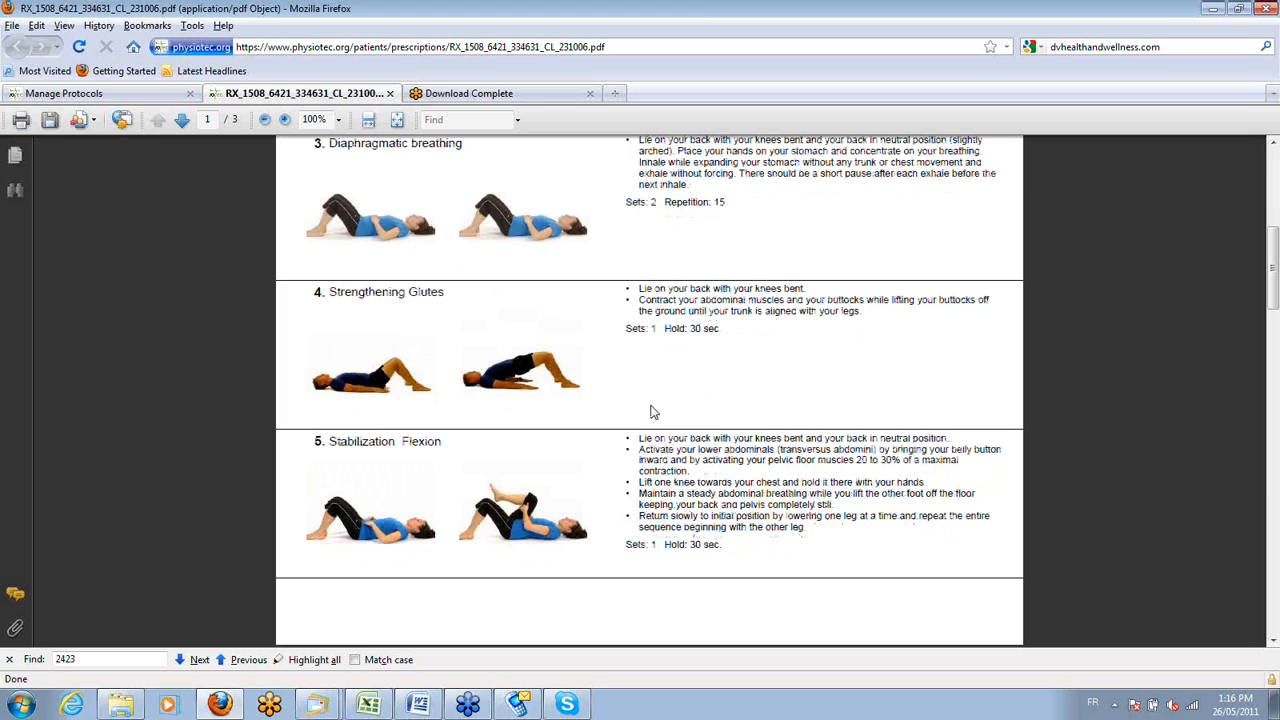
pyautogui.scroll(-1, 653, 412)
pyautogui.scroll(-1, 650, 405)
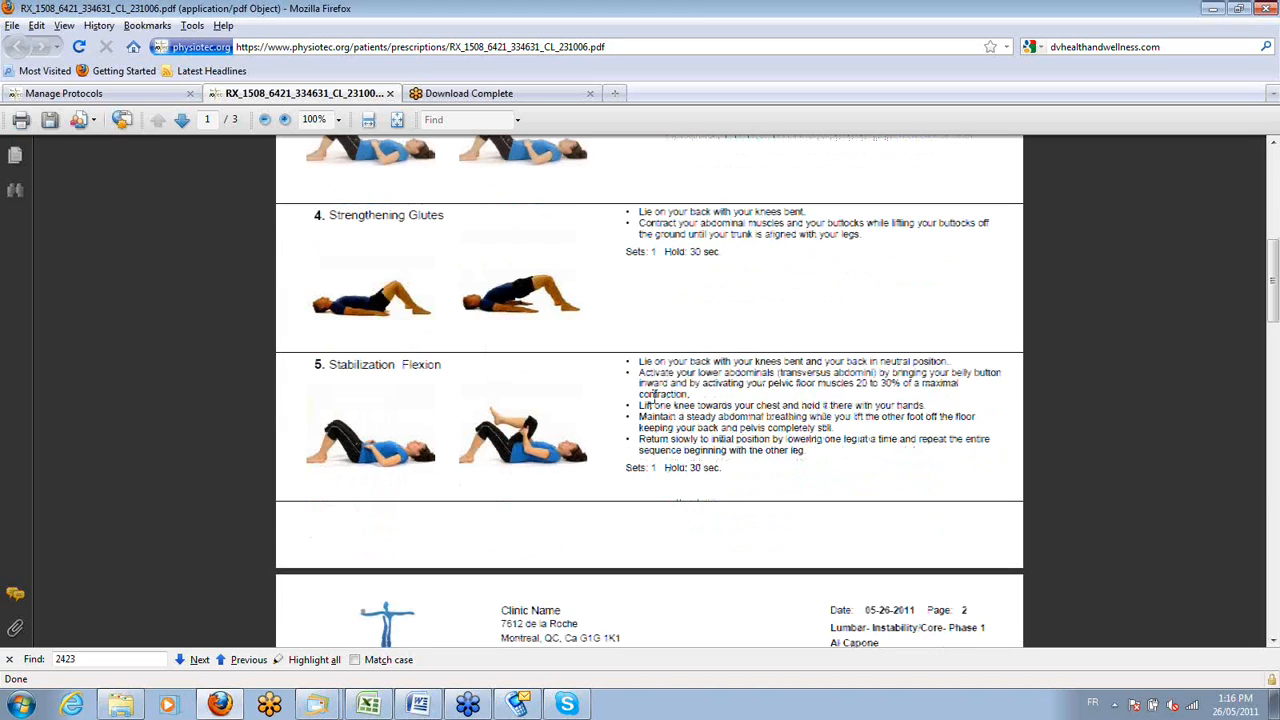
# Examine the exercise summary on page 2 and the tracking sheet on page 3, and close the PDF.
pyautogui.scroll(-2, 654, 397)
pyautogui.scroll(-5, 655, 400)
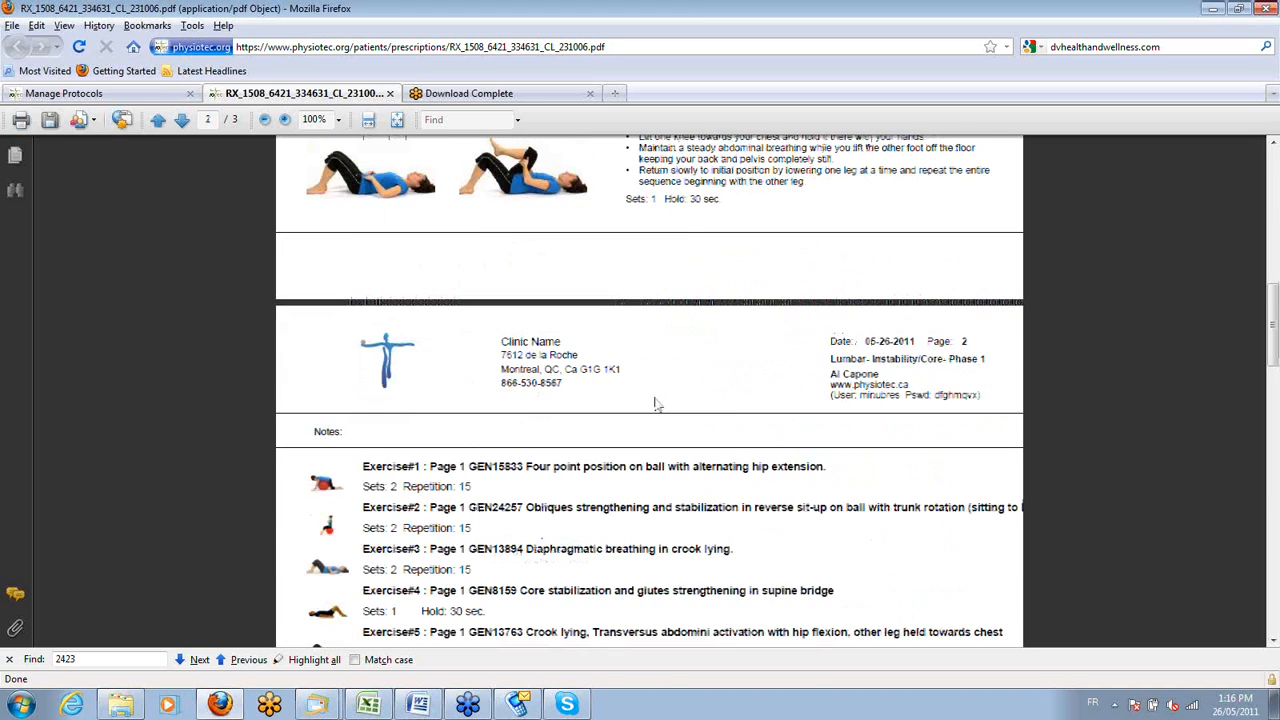
pyautogui.scroll(-4, 655, 403)
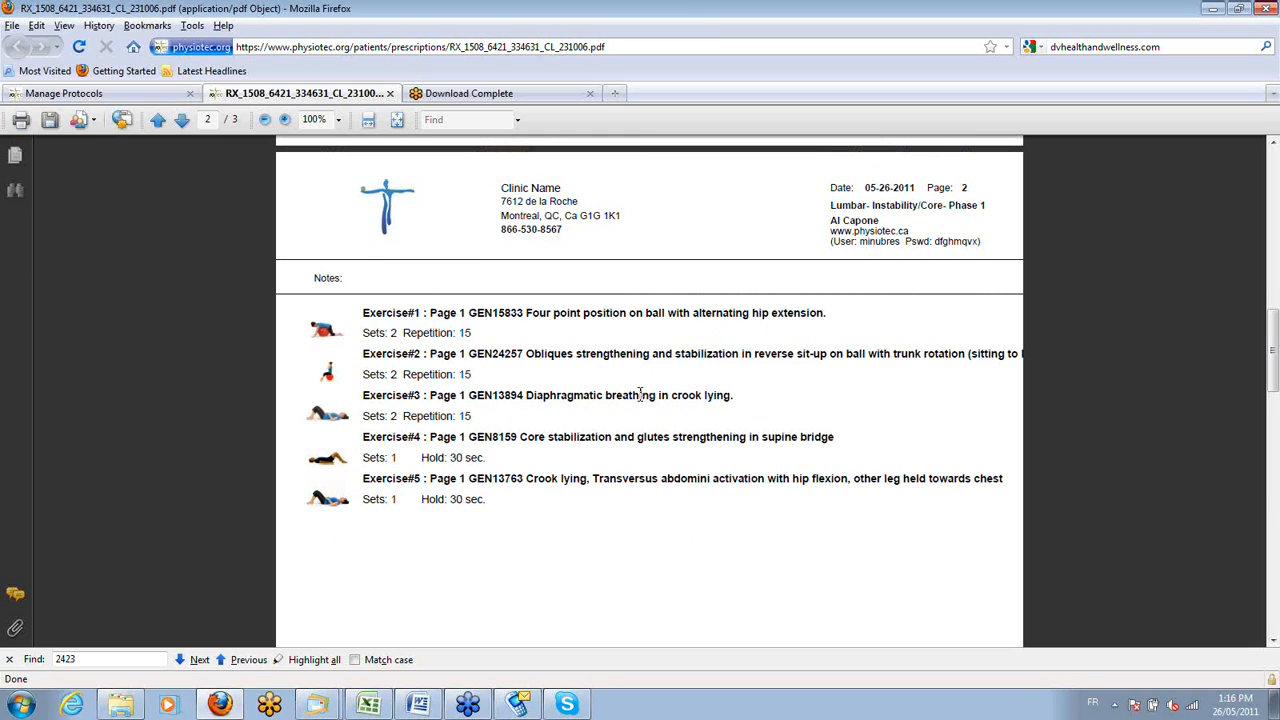
pyautogui.scroll(-15, 640, 395)
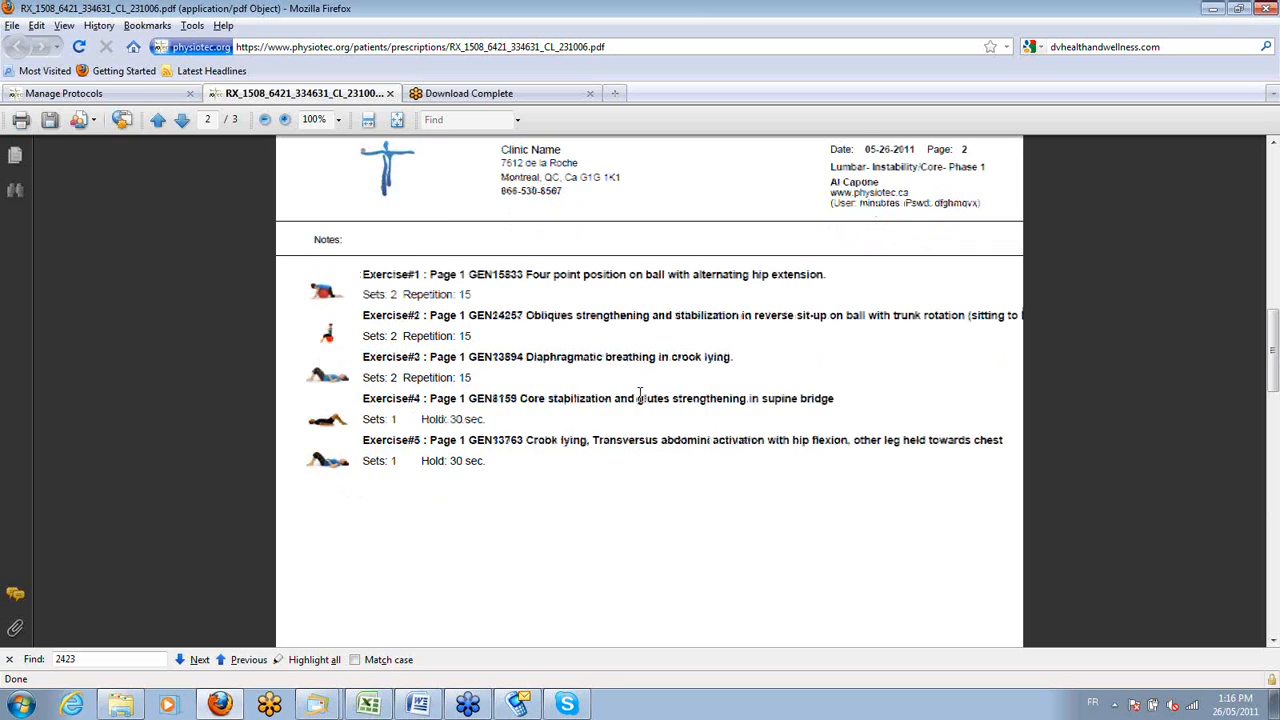
pyautogui.scroll(-5, 641, 398)
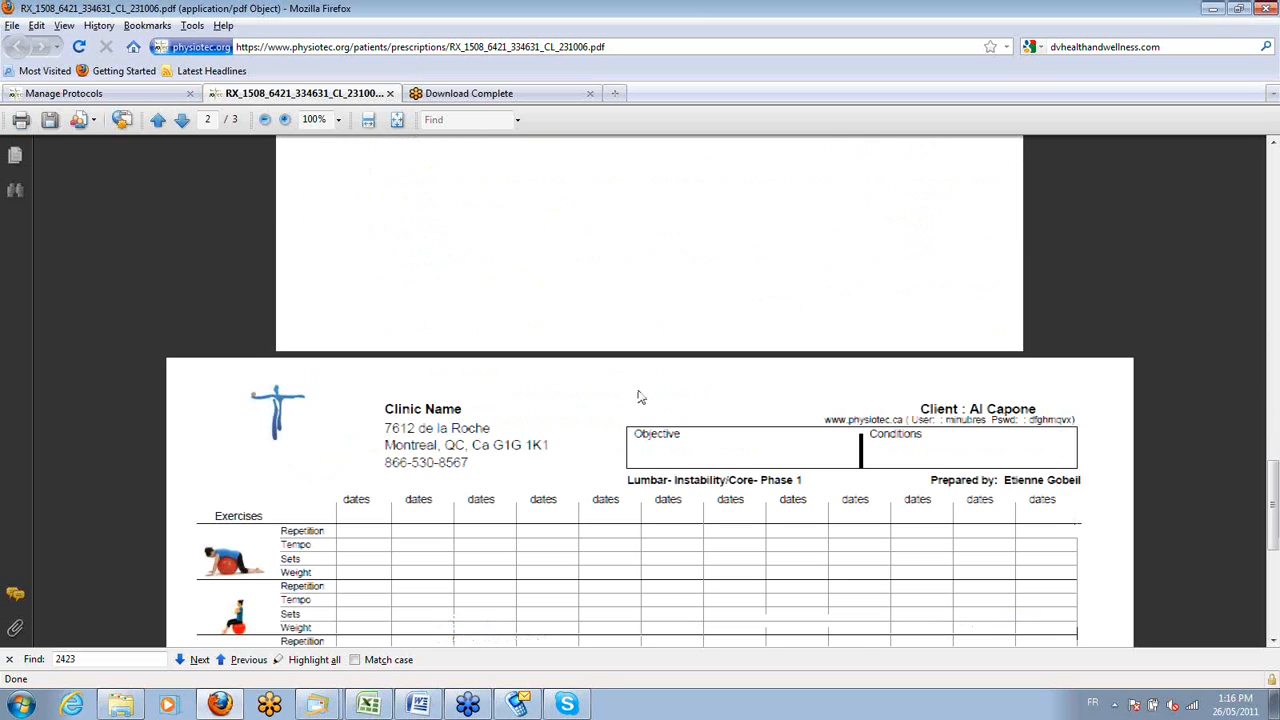
pyautogui.scroll(-5, 640, 397)
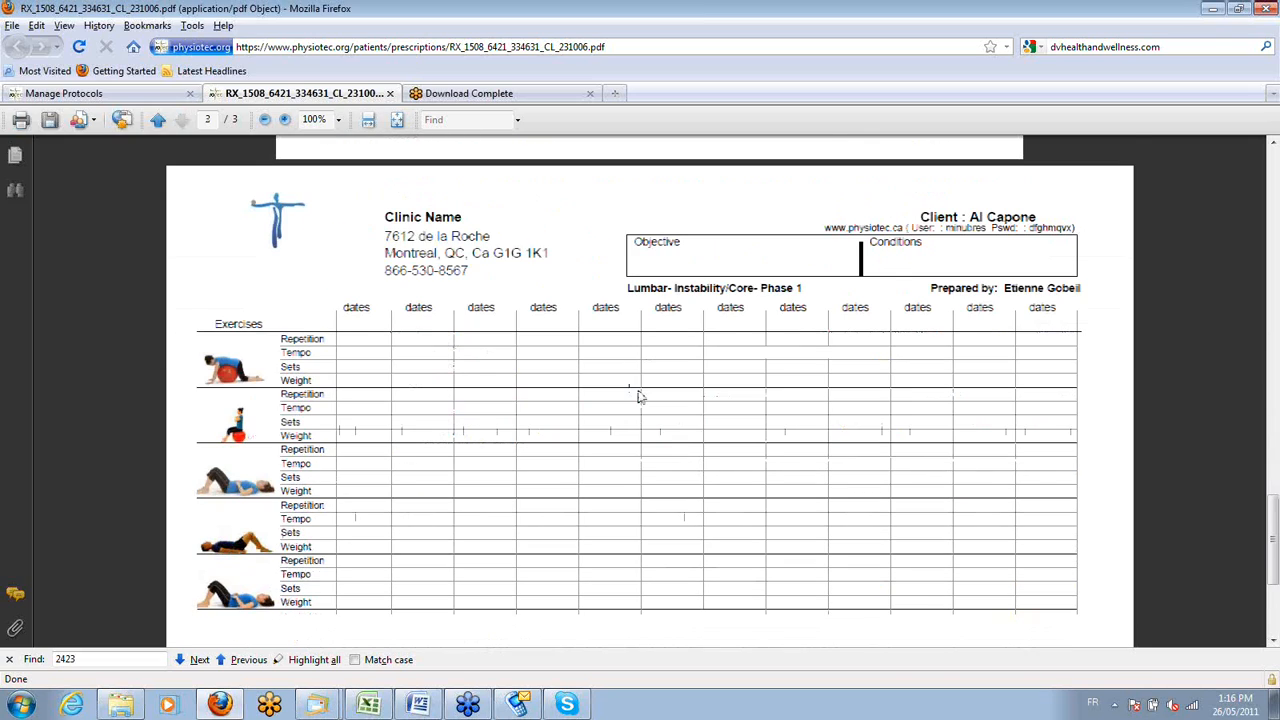
pyautogui.scroll(-1, 640, 397)
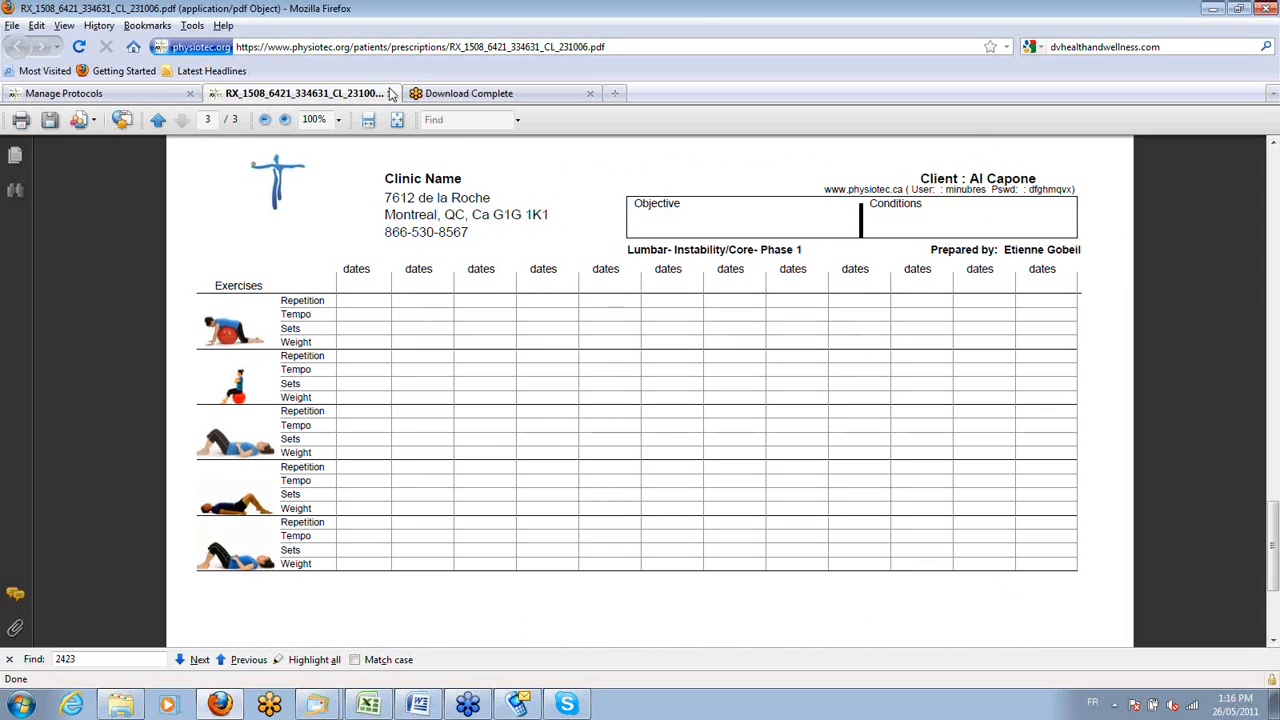
pyautogui.click(391, 93)
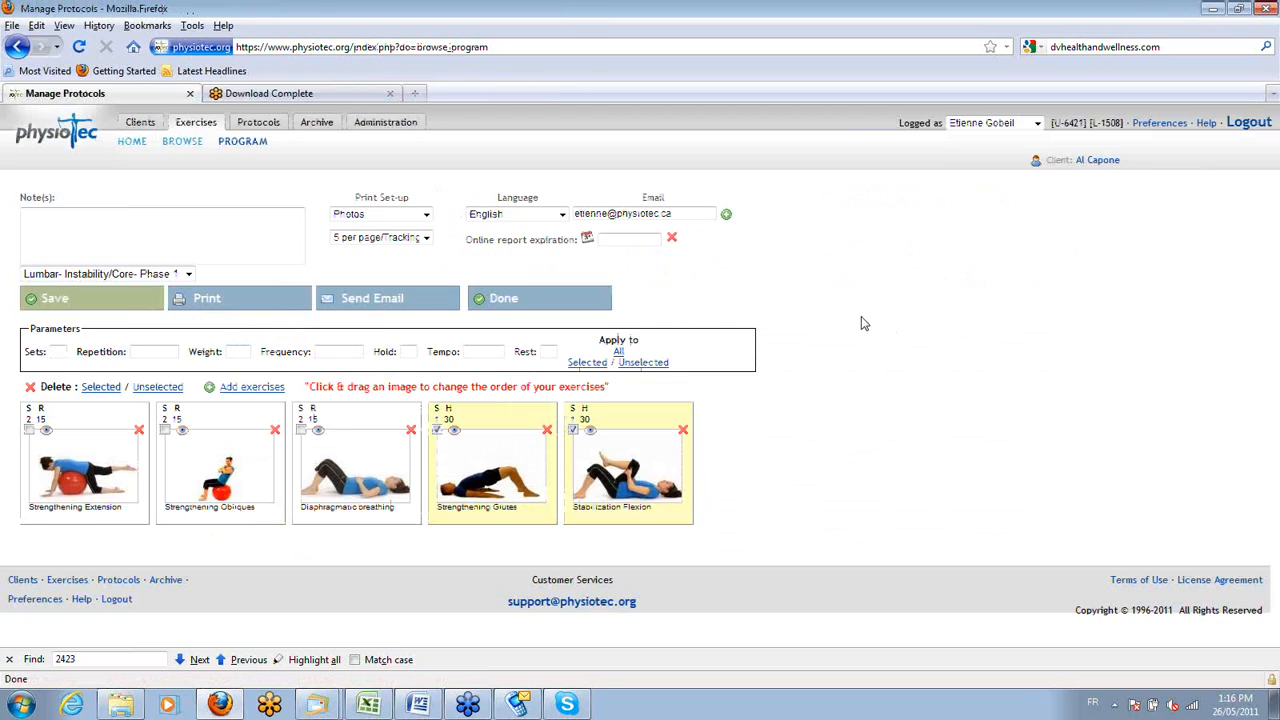
pyautogui.click(383, 306)
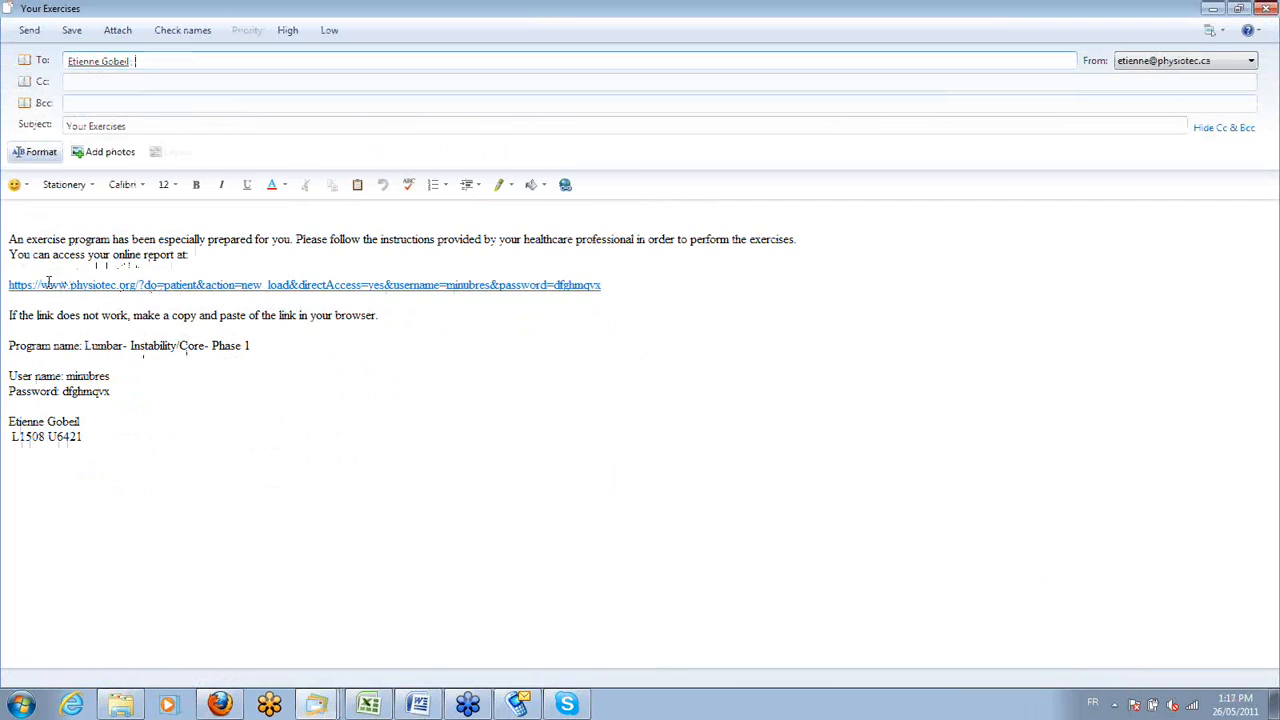
pyautogui.moveTo(48, 284); pyautogui.dragTo(135, 286)
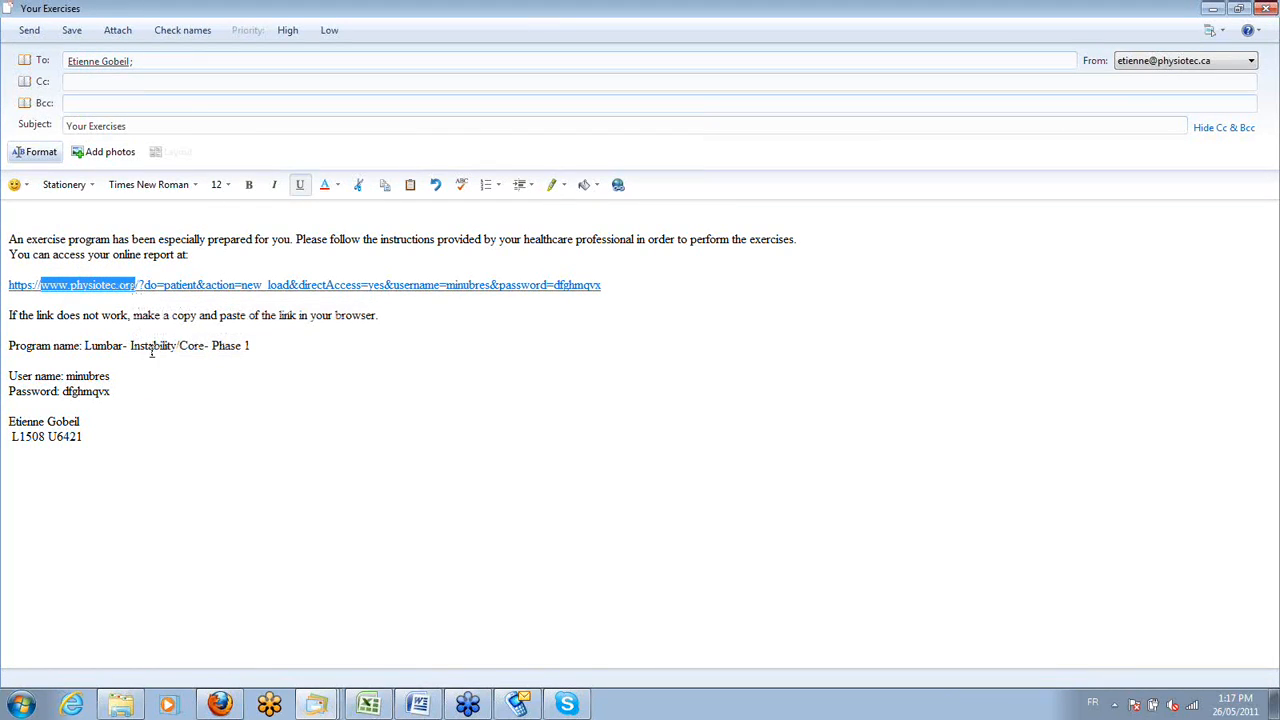
# Switch to the "Link web site" document in Word and open the xemtherapy.com Physiotec exercises link.
pyautogui.click(316, 705)
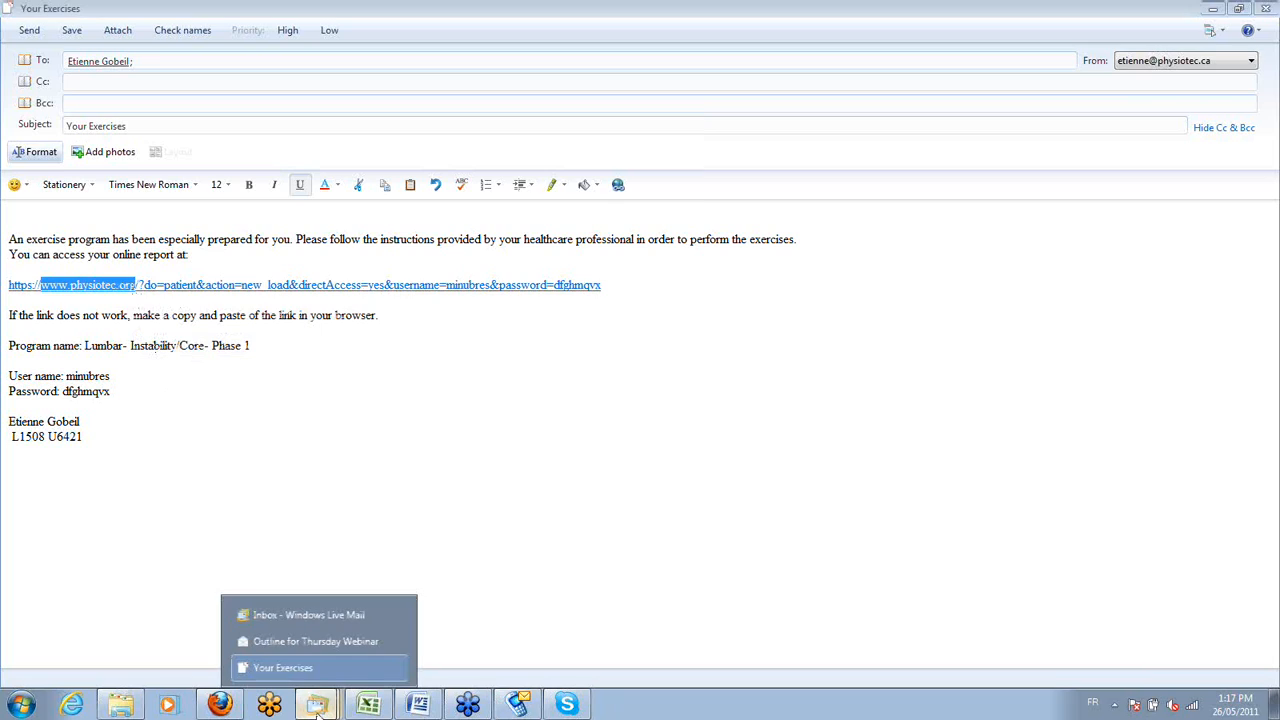
pyautogui.click(426, 709)
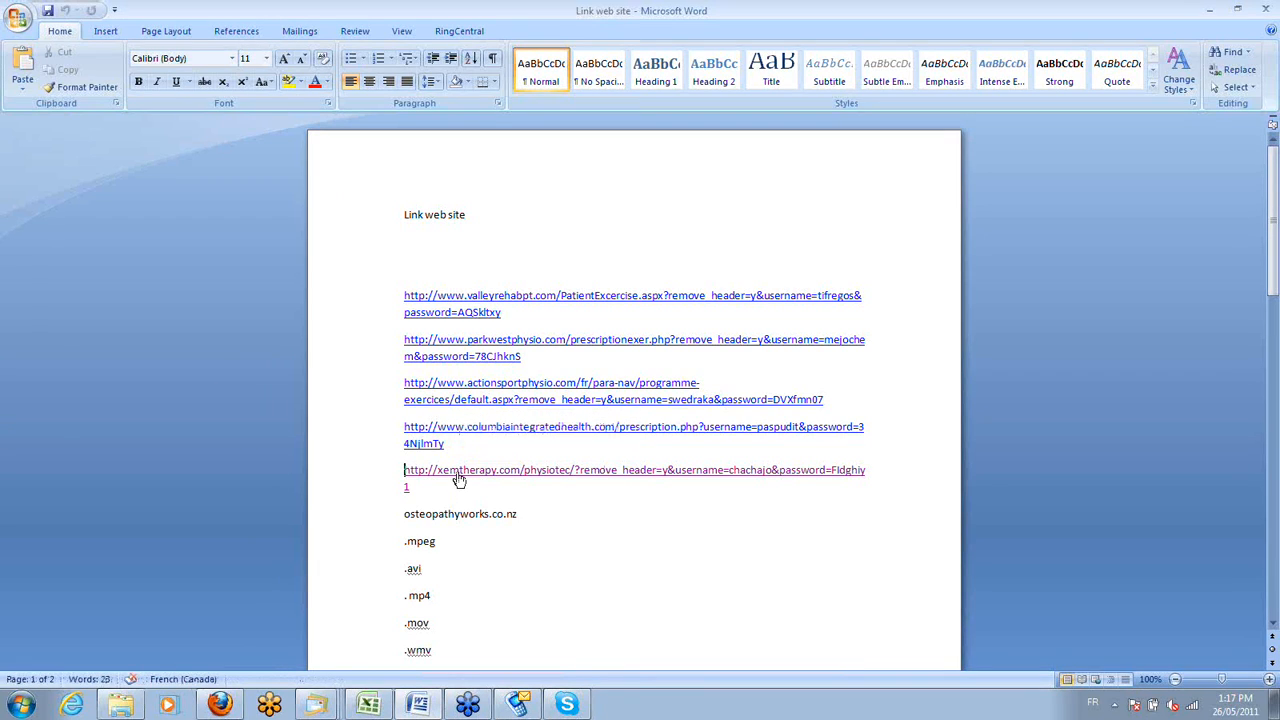
pyautogui.keyDown('ctrl'); pyautogui.click(459, 470); pyautogui.keyUp('ctrl')
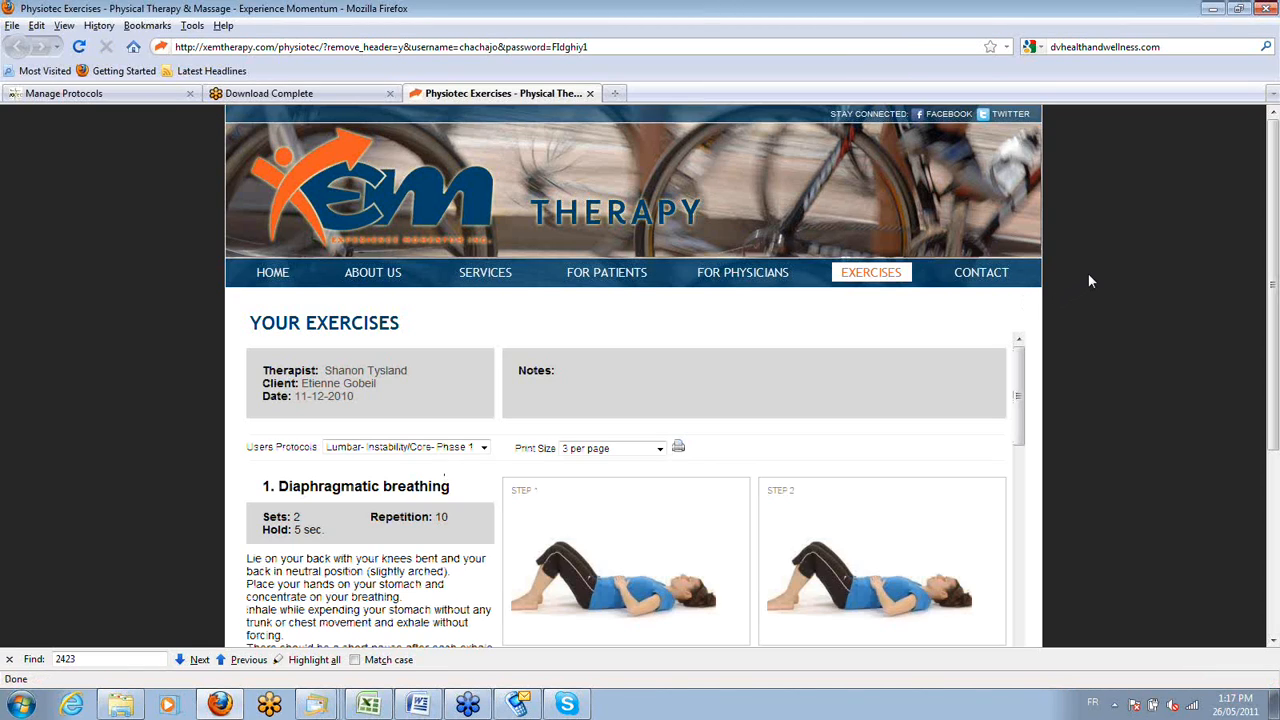
# Look through the client's online exercise page on xemtherapy.com, including its notes, print options, pictures, instructions and parameters.
pyautogui.scroll(-2, 1088, 281)
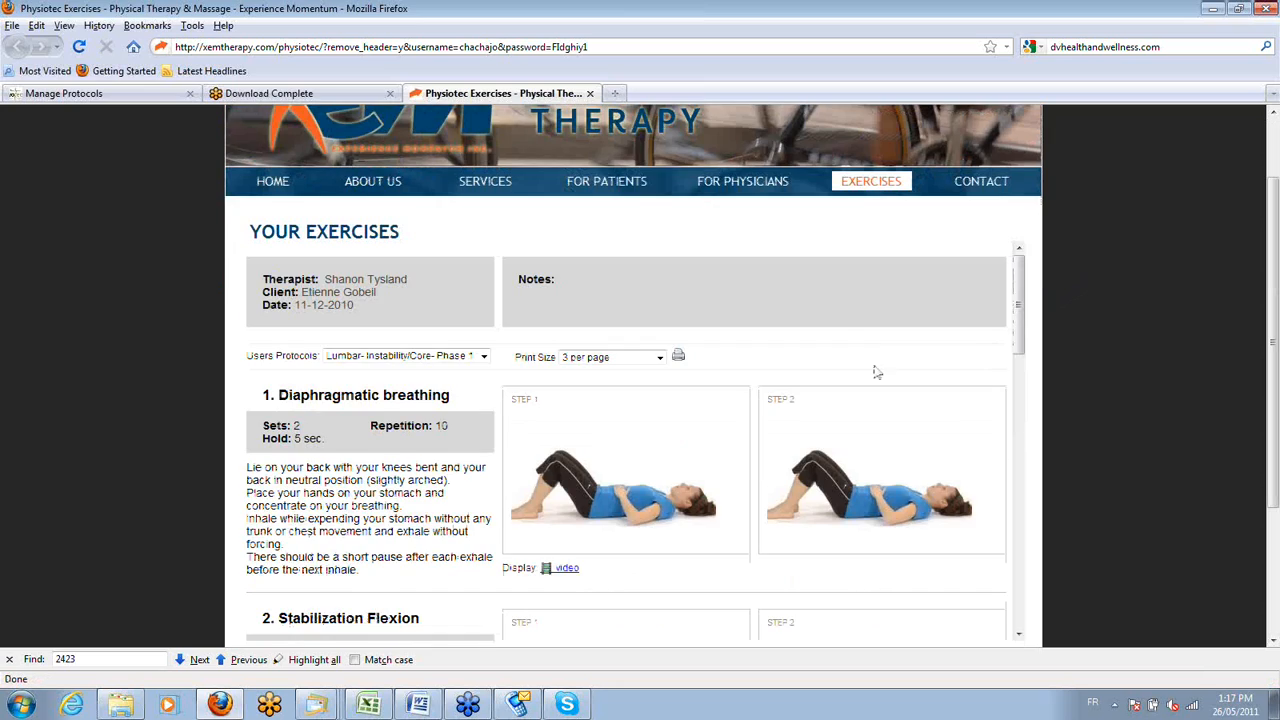
pyautogui.scroll(-2, 781, 273)
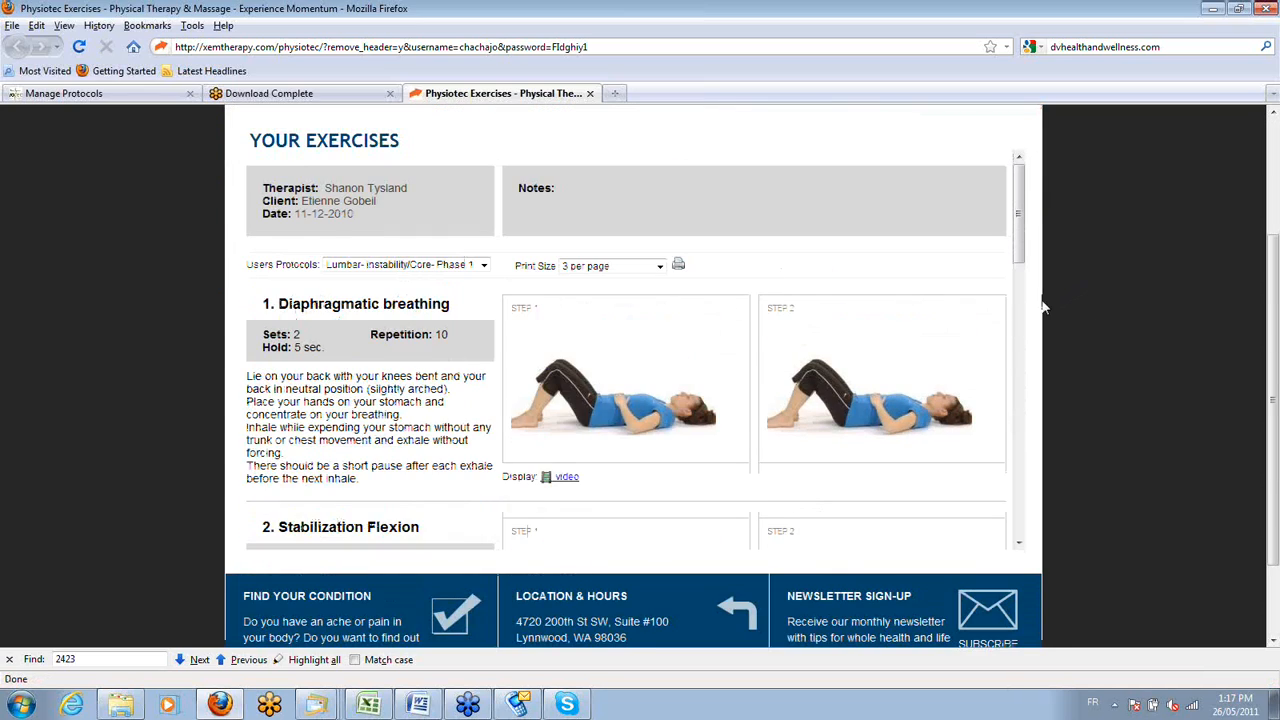
pyautogui.scroll(4, 705, 332)
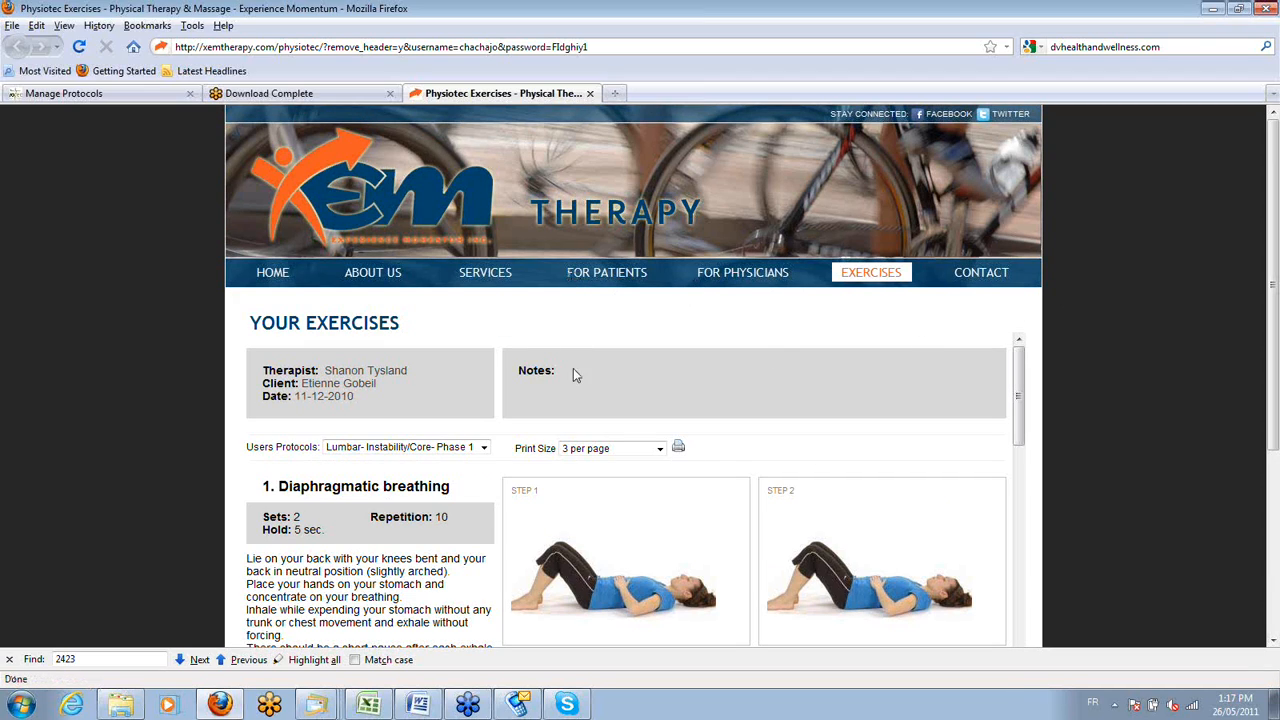
pyautogui.scroll(-8, 578, 385)
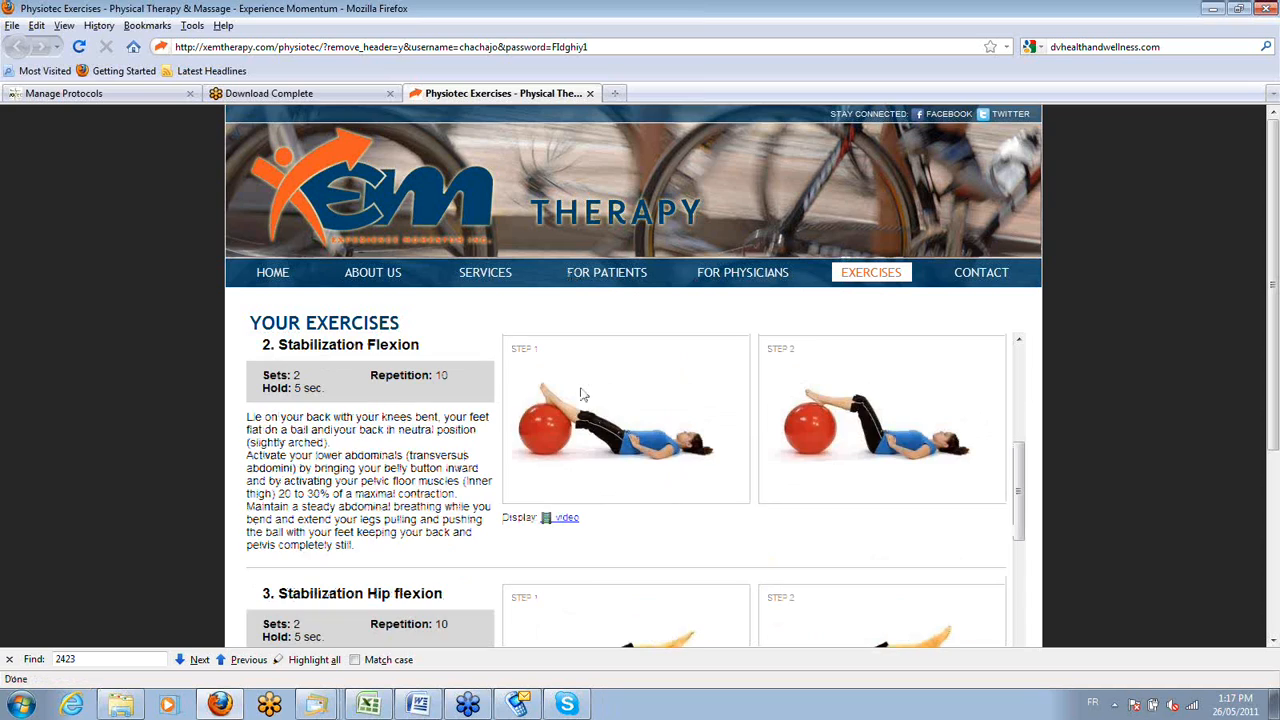
pyautogui.scroll(-8, 582, 394)
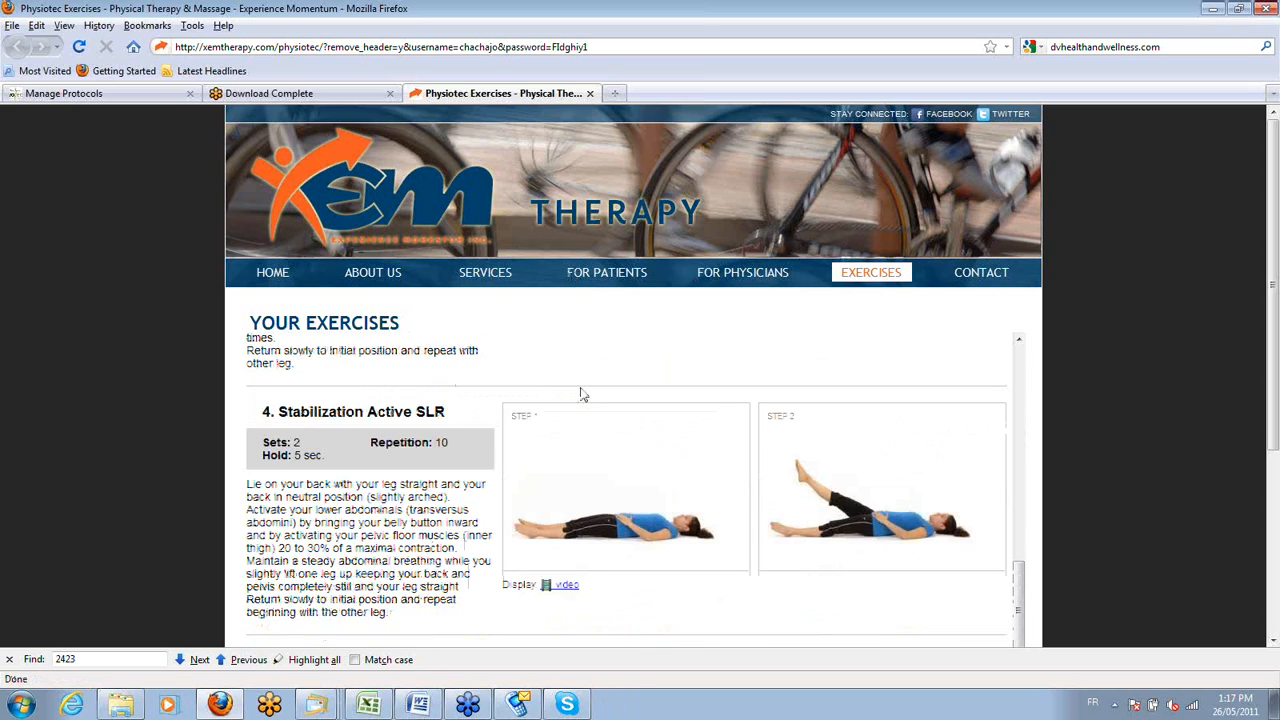
pyautogui.scroll(8, 587, 417)
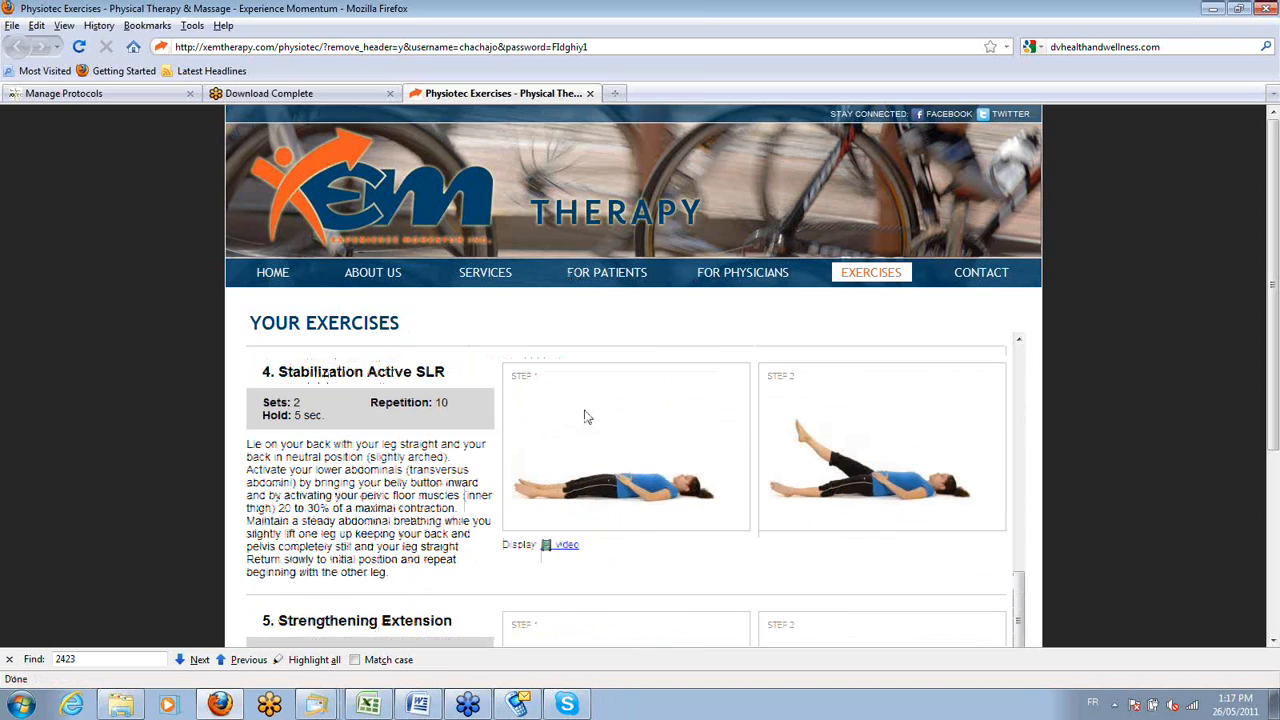
pyautogui.scroll(3, 587, 417)
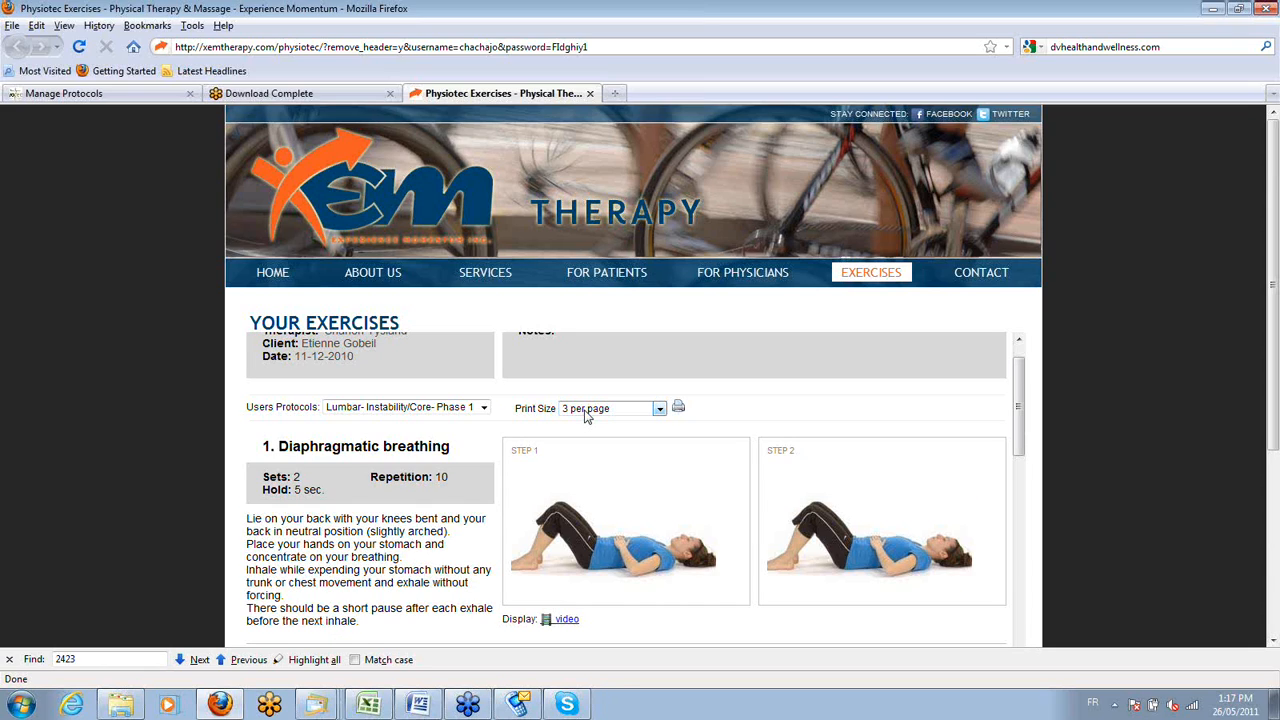
pyautogui.scroll(1, 587, 417)
pyautogui.scroll(-2, 587, 417)
pyautogui.scroll(-2, 633, 400)
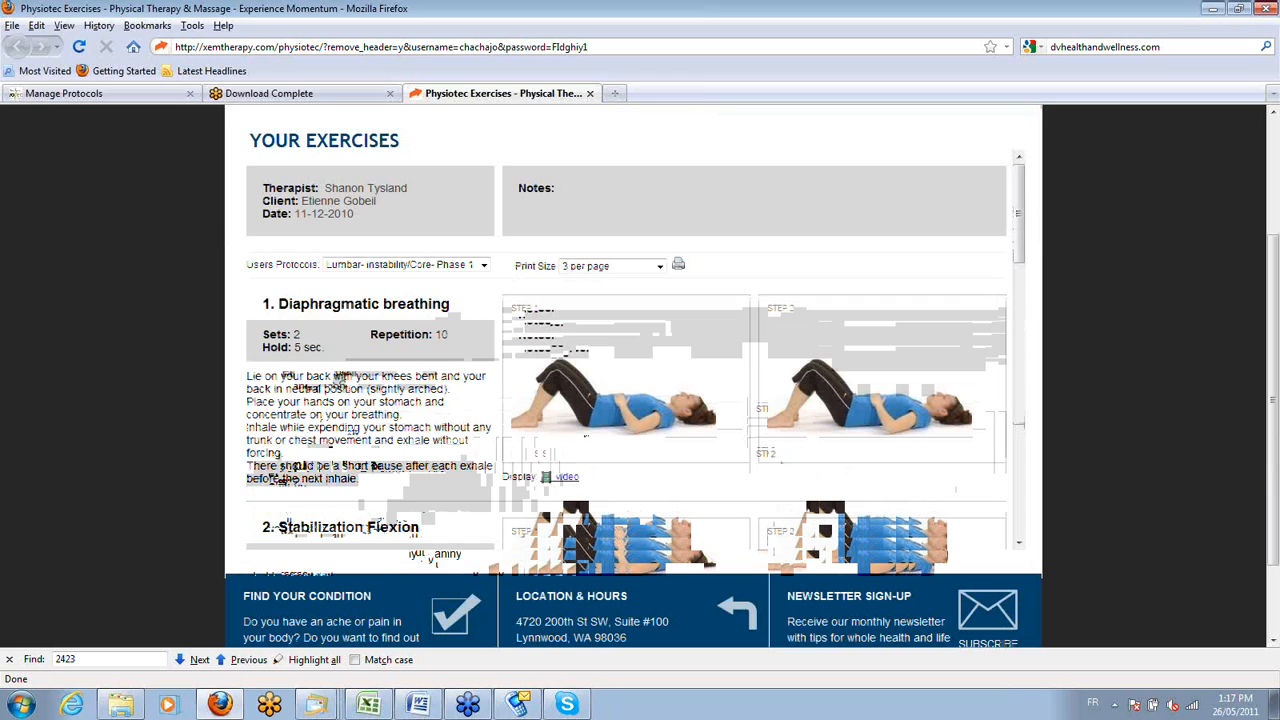
pyautogui.scroll(4, 447, 566)
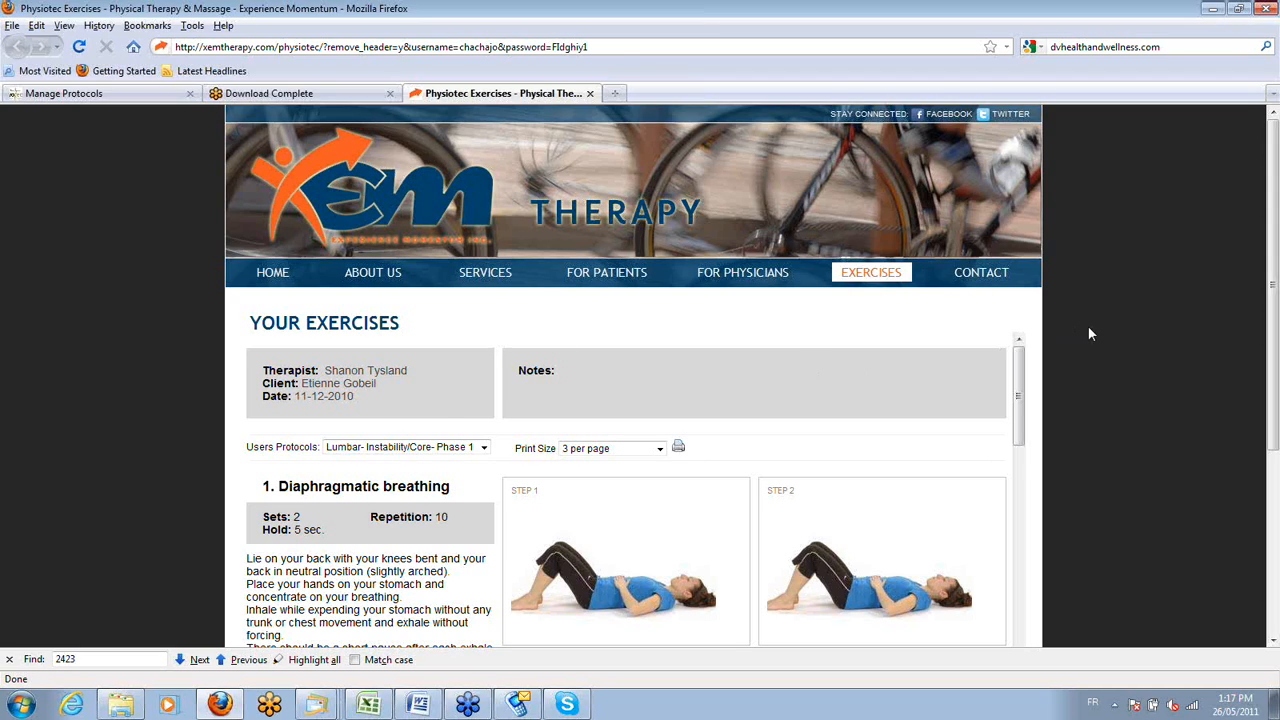
# Play the Stabilization Flexion exercise video, and close it together with the xemtherapy.com exercises page.
pyautogui.scroll(-3, 1090, 334)
pyautogui.scroll(-3, 862, 367)
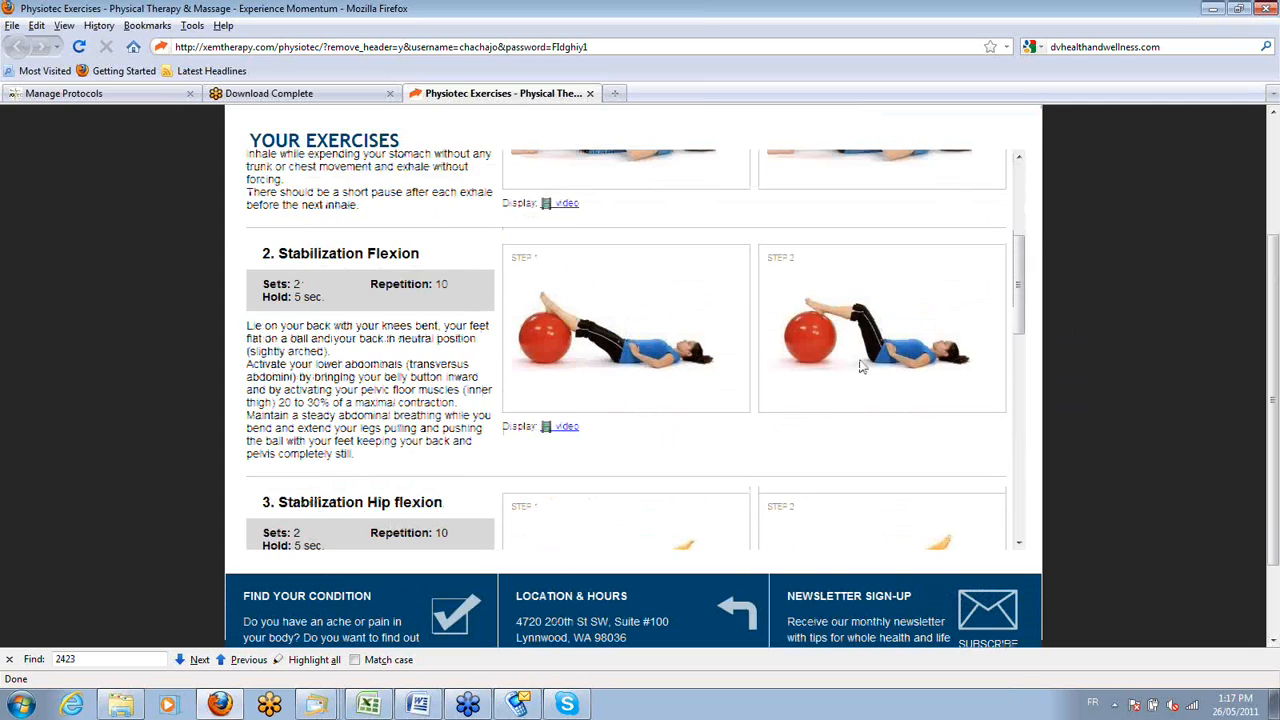
pyautogui.click(567, 426)
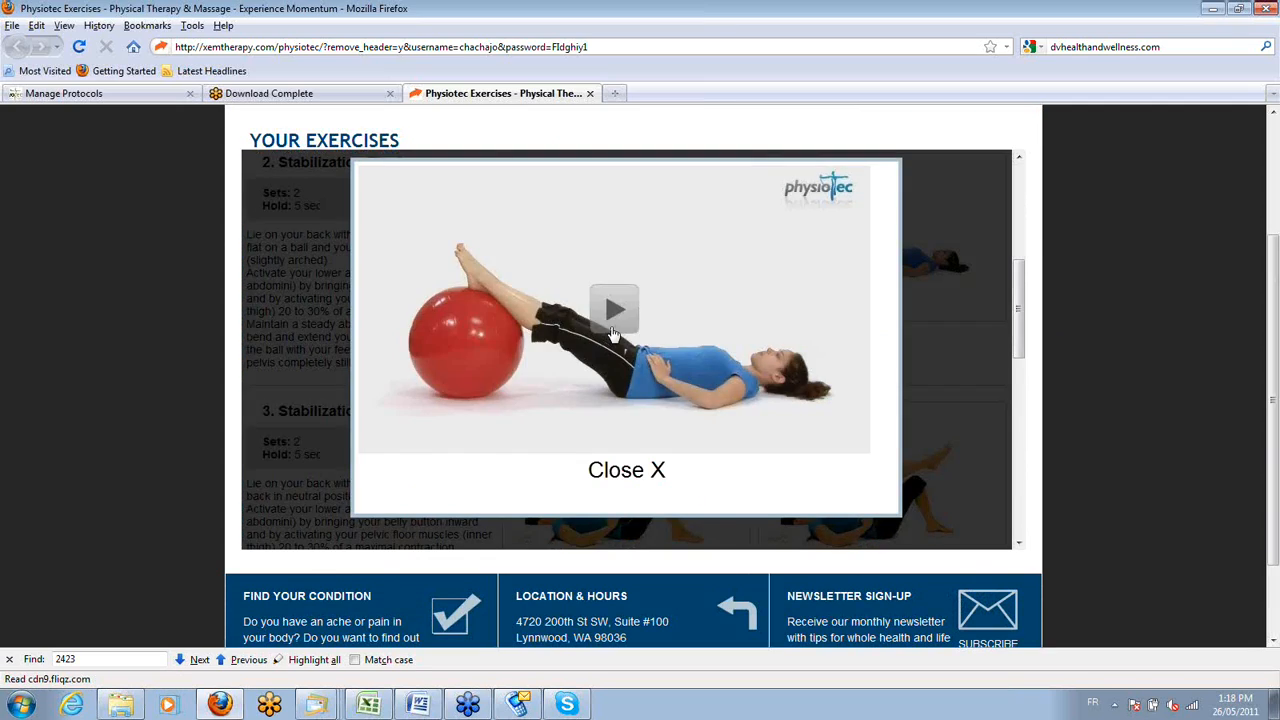
pyautogui.click(699, 337)
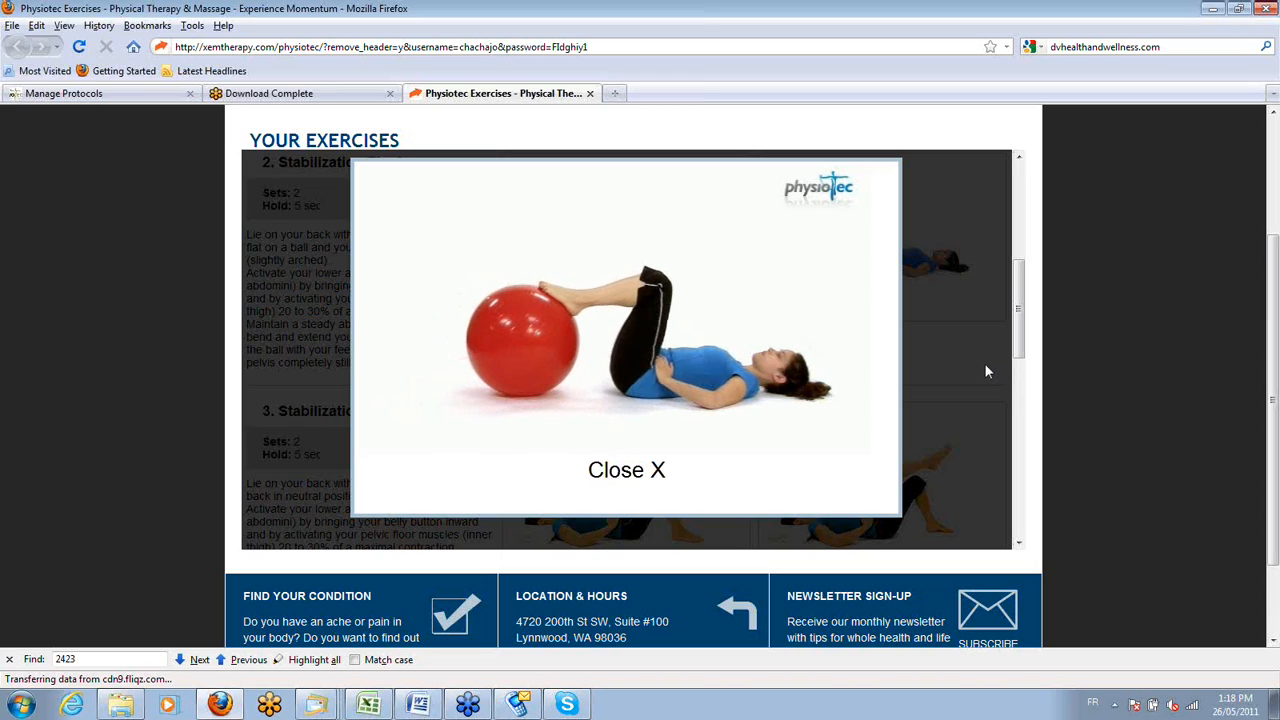
pyautogui.click(602, 472)
pyautogui.click(590, 93)
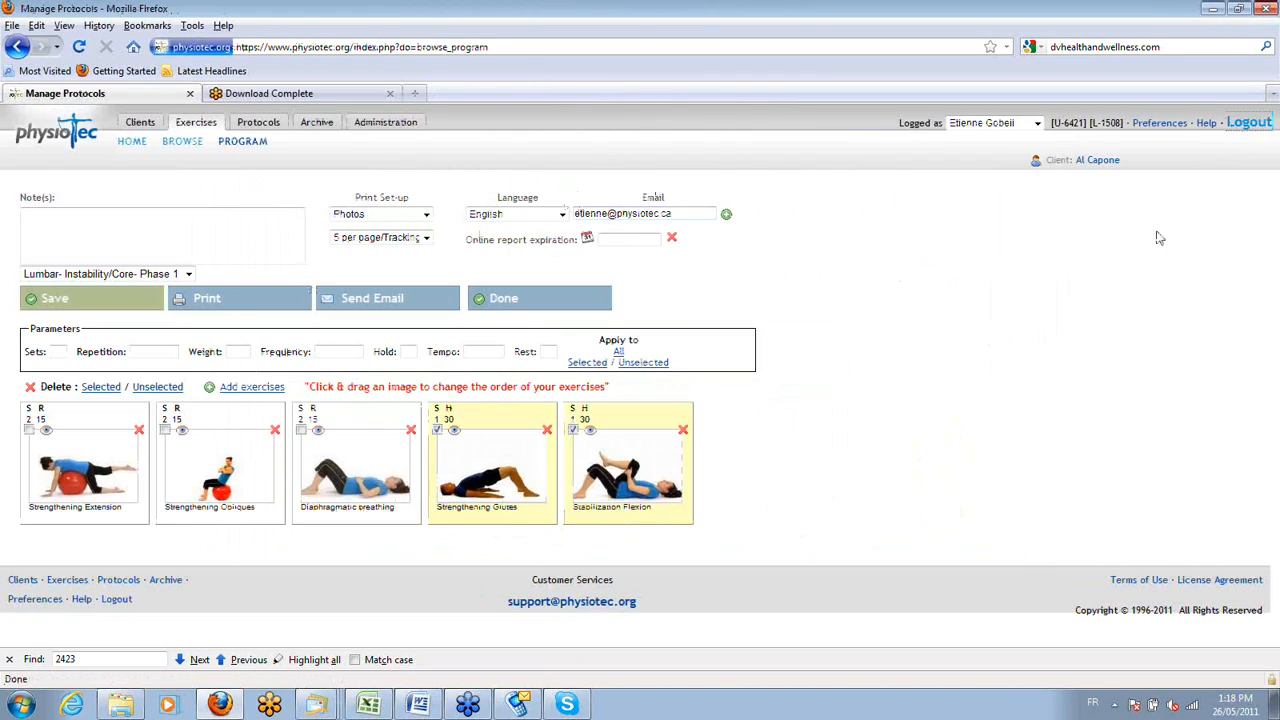
# Log out of Physiotec and log back in with the account's username and password.
pyautogui.click(1245, 128)
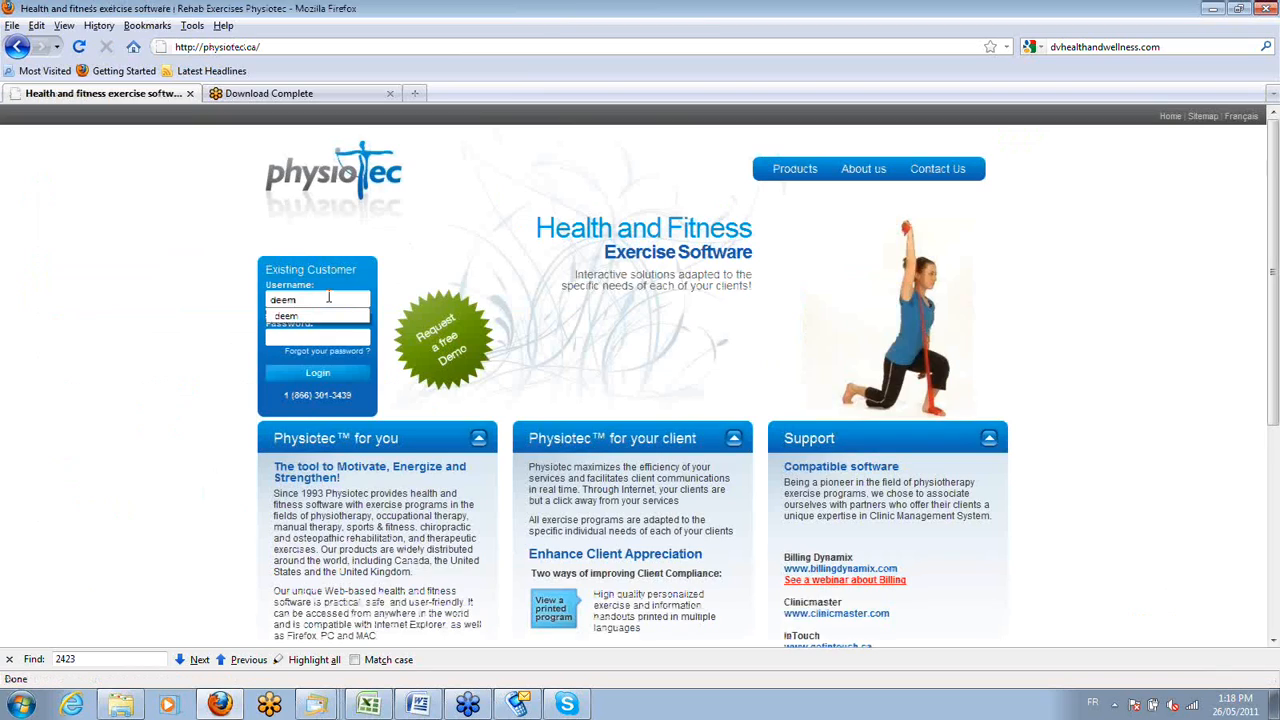
pyautogui.press('Return')
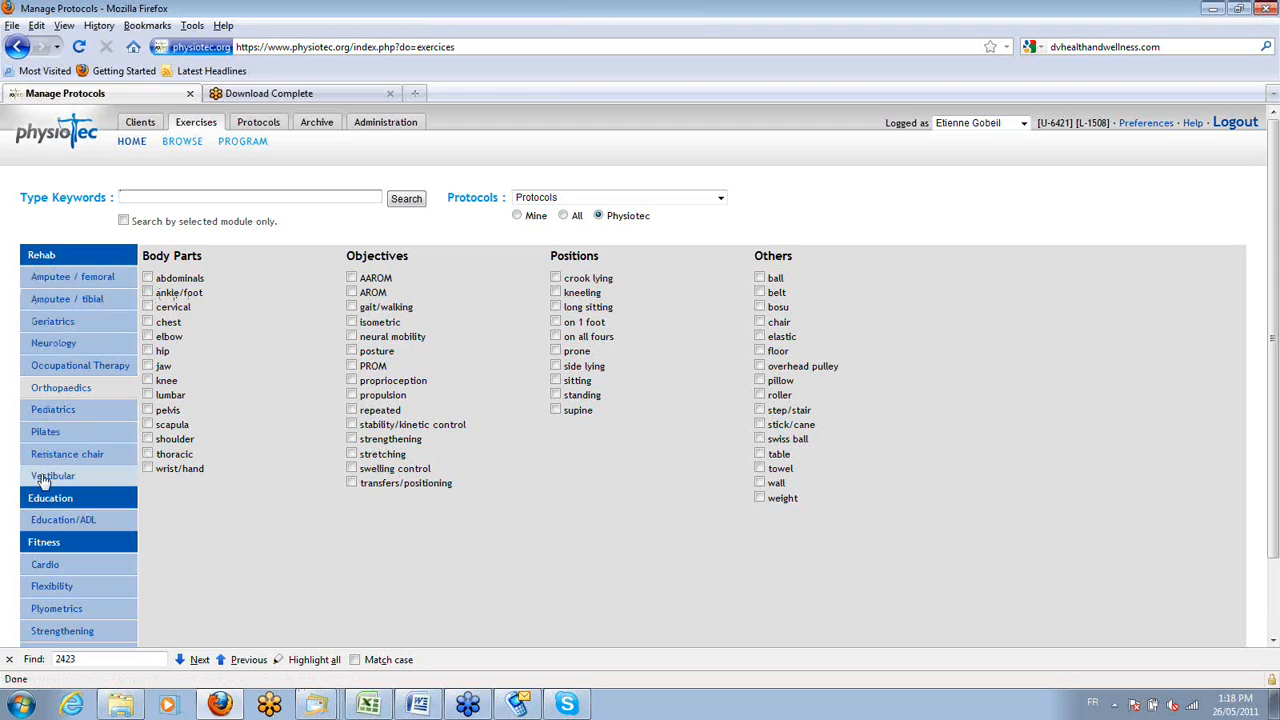
# Search the Education/ADL module for exercises with the body mechanics specification.
pyautogui.scroll(-2, 52, 522)
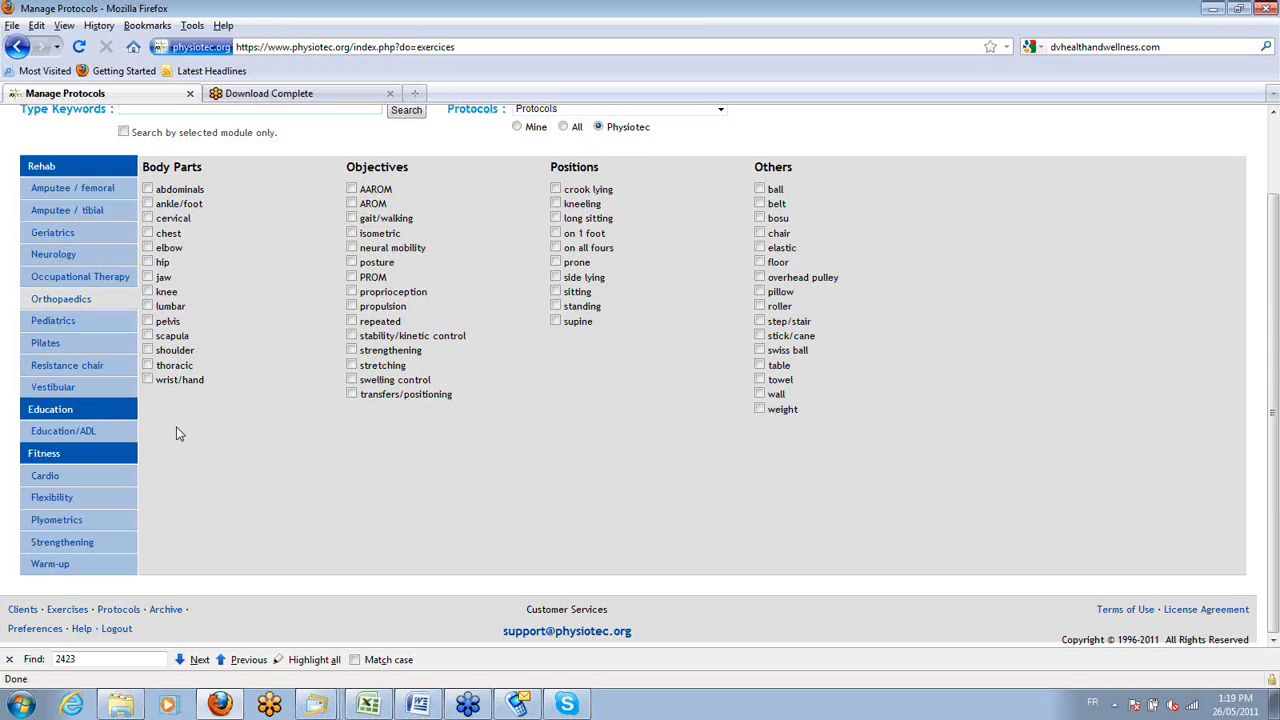
pyautogui.click(58, 433)
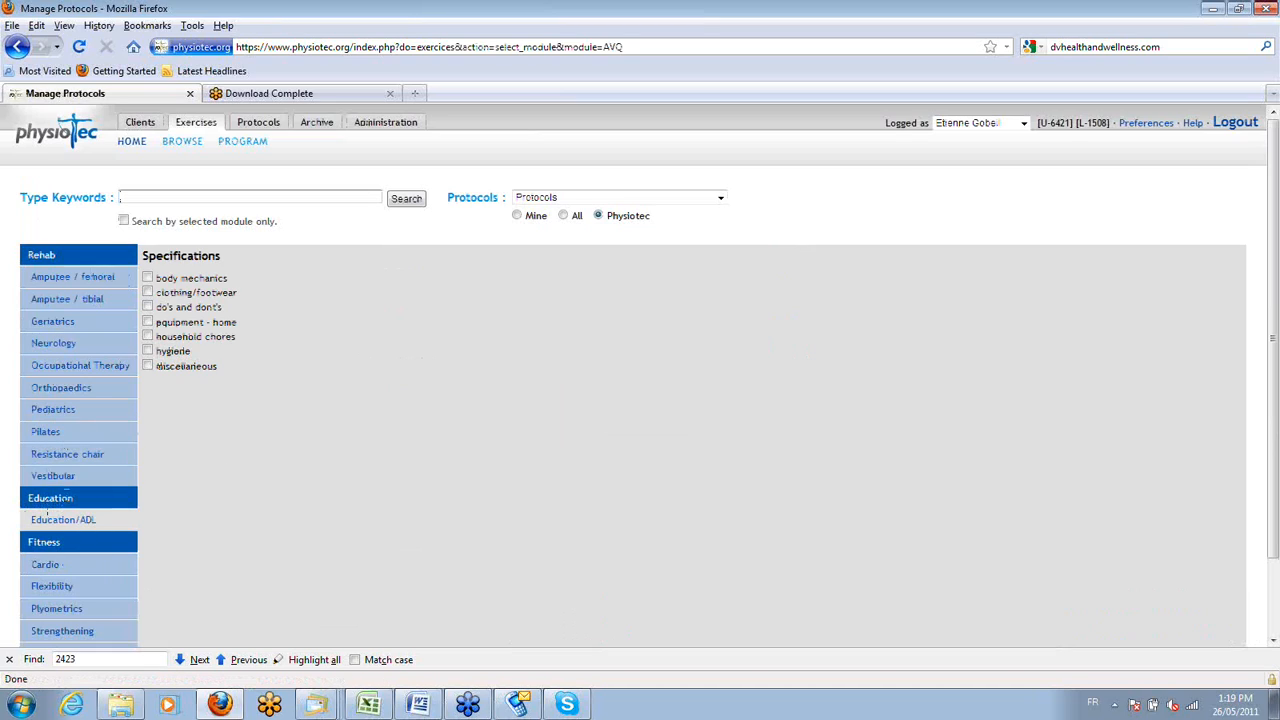
pyautogui.click(148, 279)
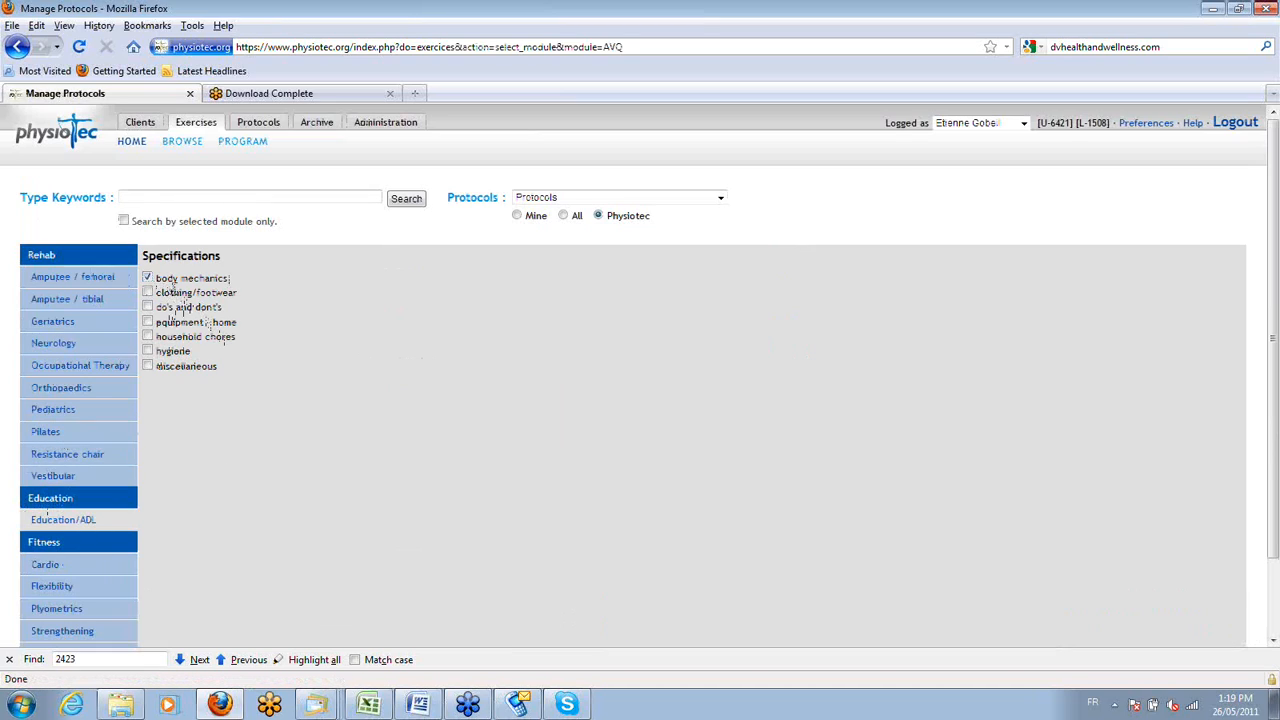
pyautogui.click(406, 199)
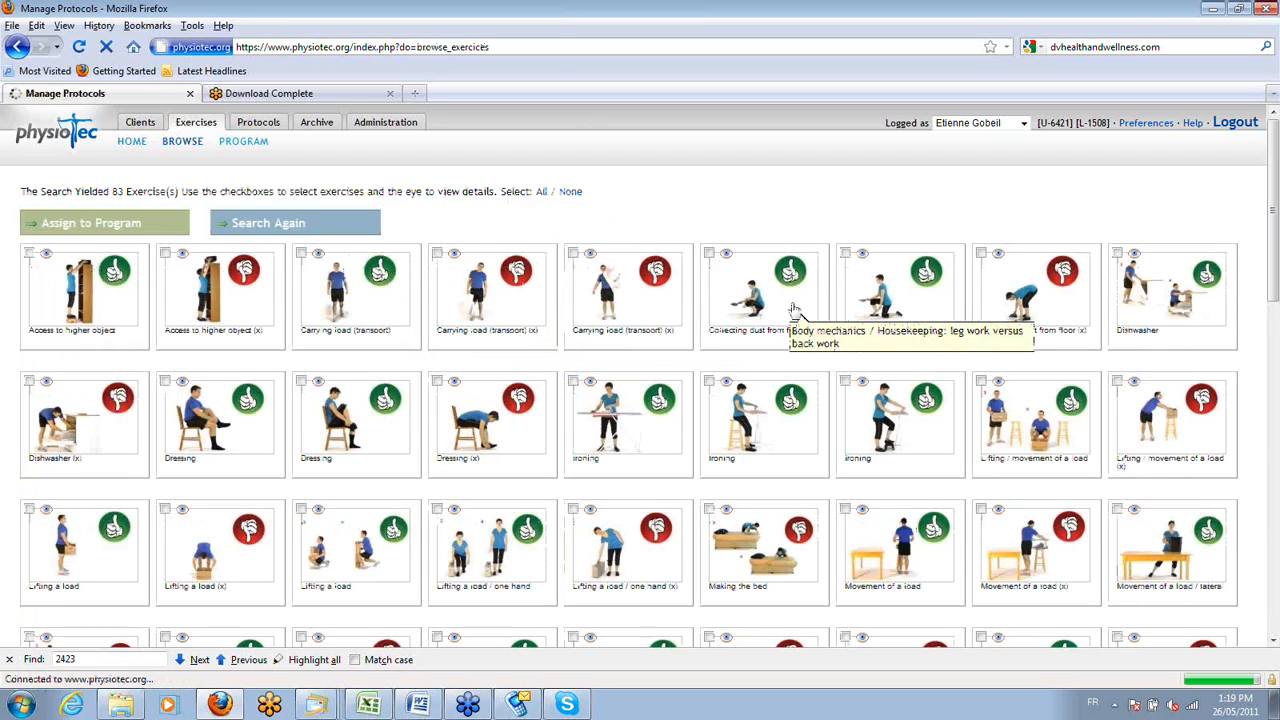
# Examine the body mechanics results, comparing the good and poor posture pictures and their descriptions.
pyautogui.scroll(-2, 793, 308)
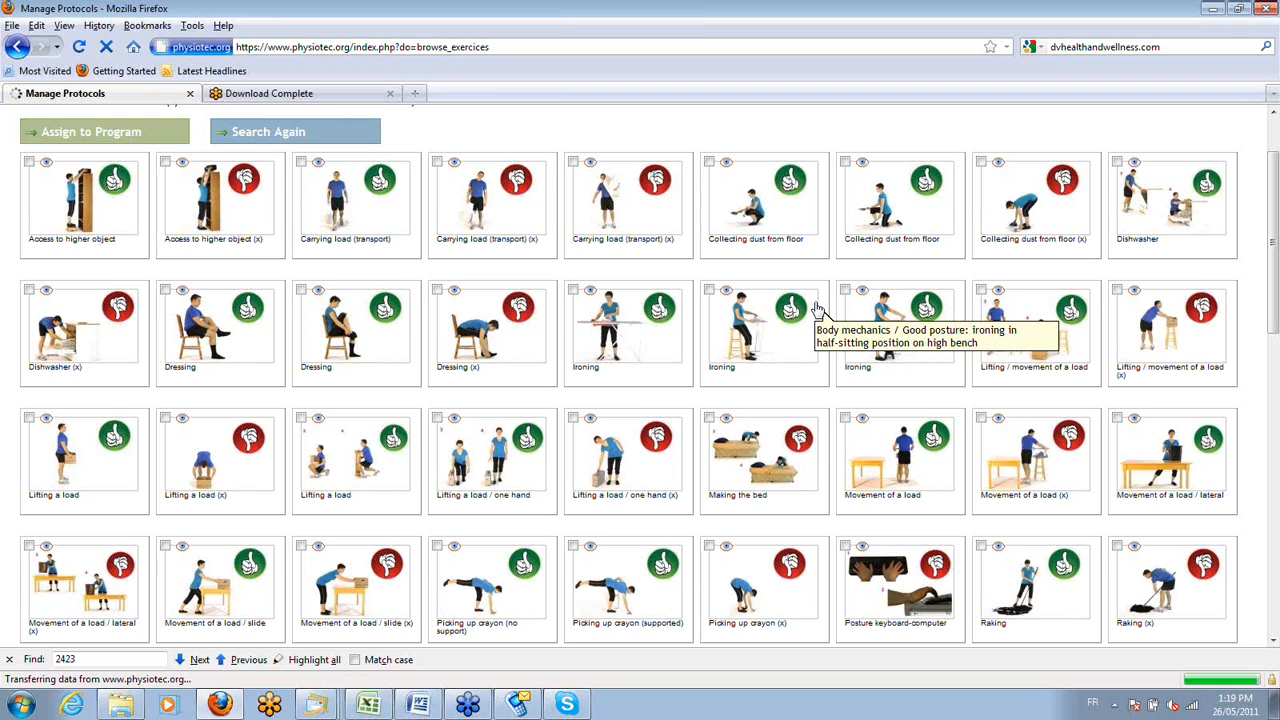
pyautogui.scroll(-2, 982, 330)
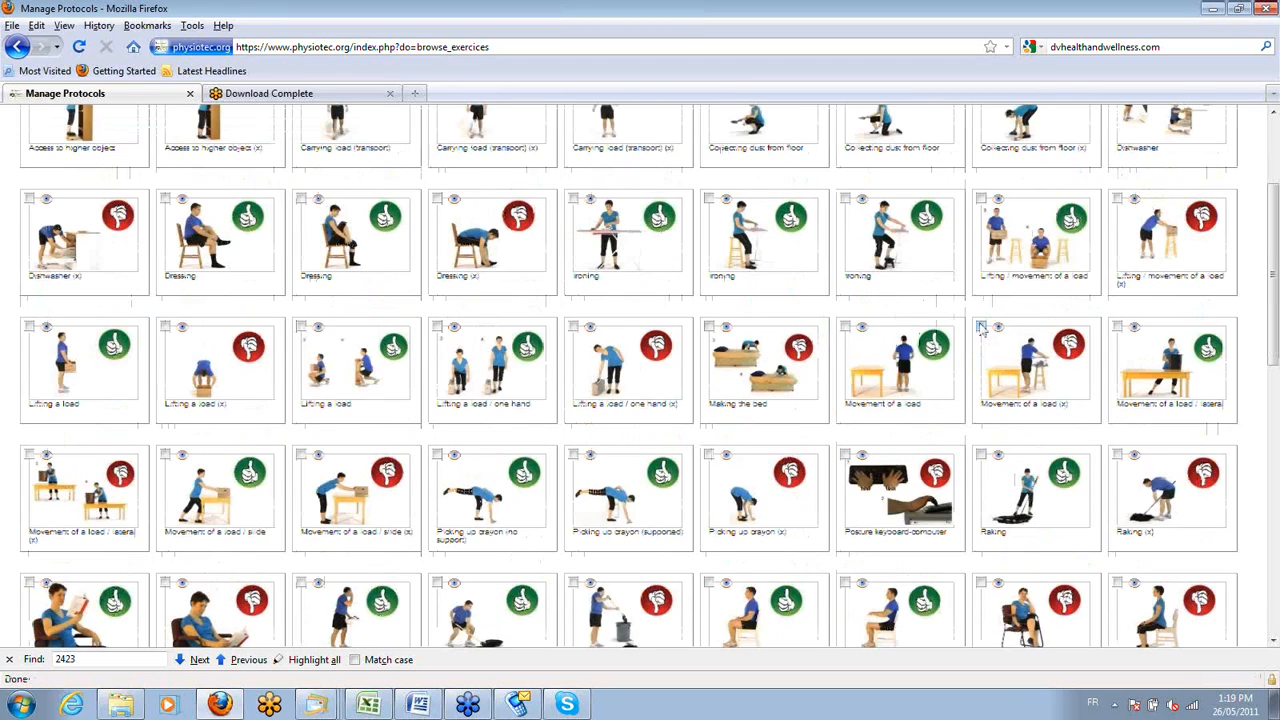
pyautogui.scroll(-4, 982, 330)
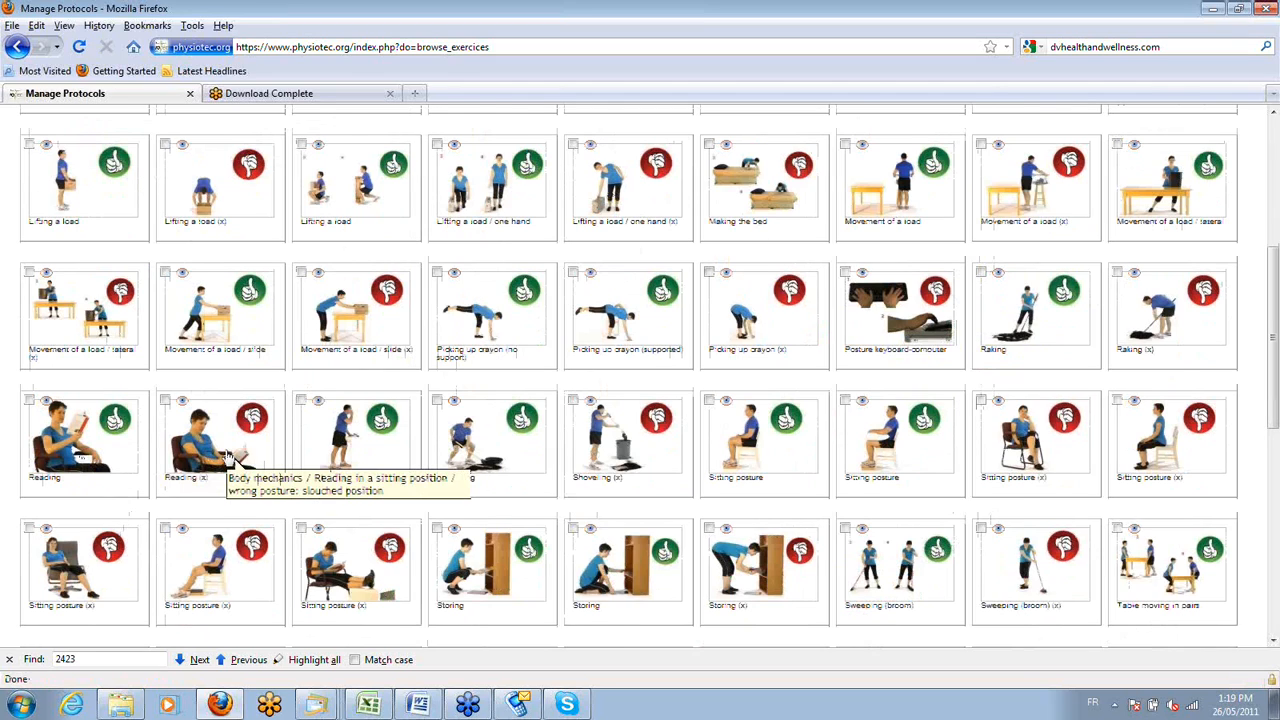
pyautogui.scroll(-2, 229, 457)
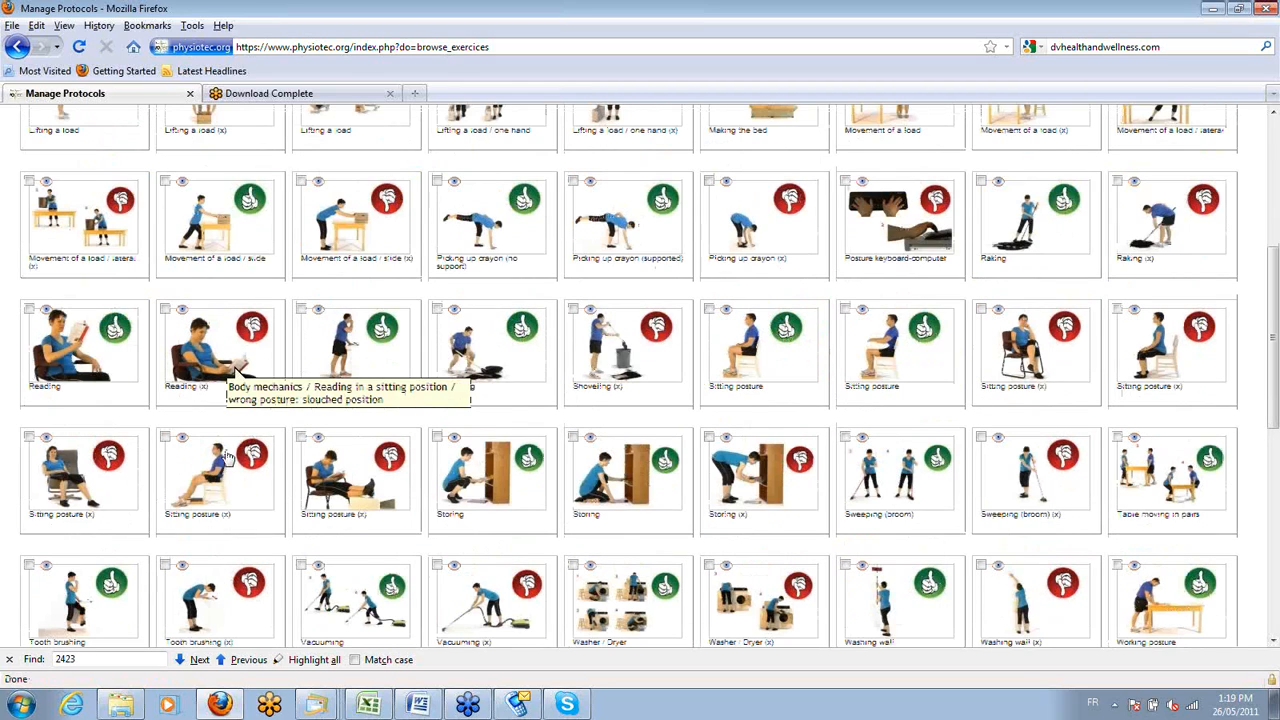
pyautogui.scroll(-2, 228, 458)
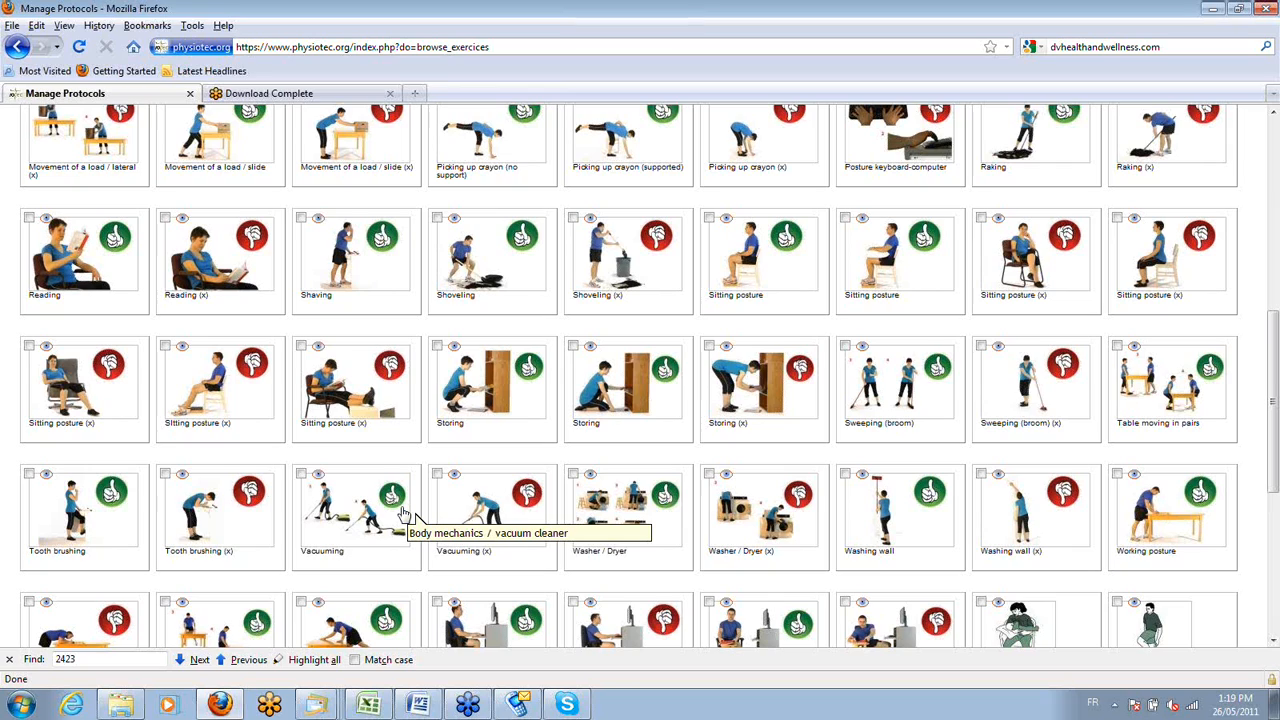
pyautogui.scroll(-2, 777, 360)
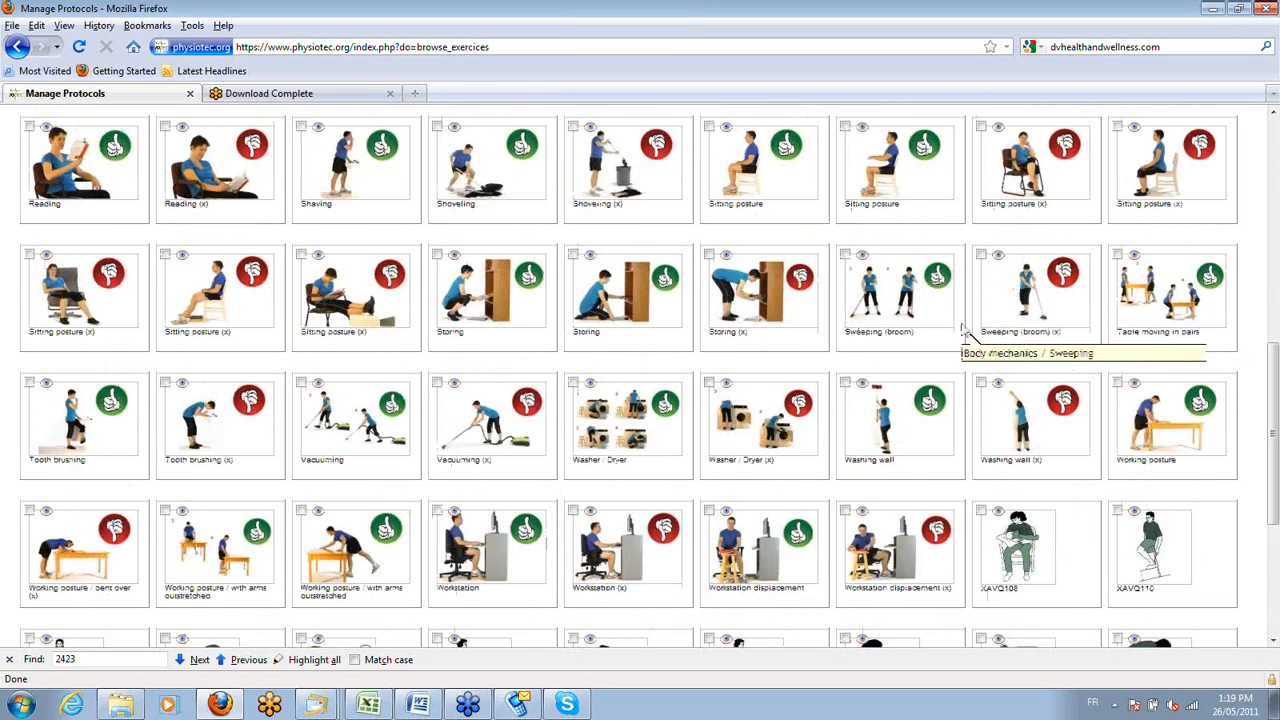
pyautogui.scroll(2, 893, 313)
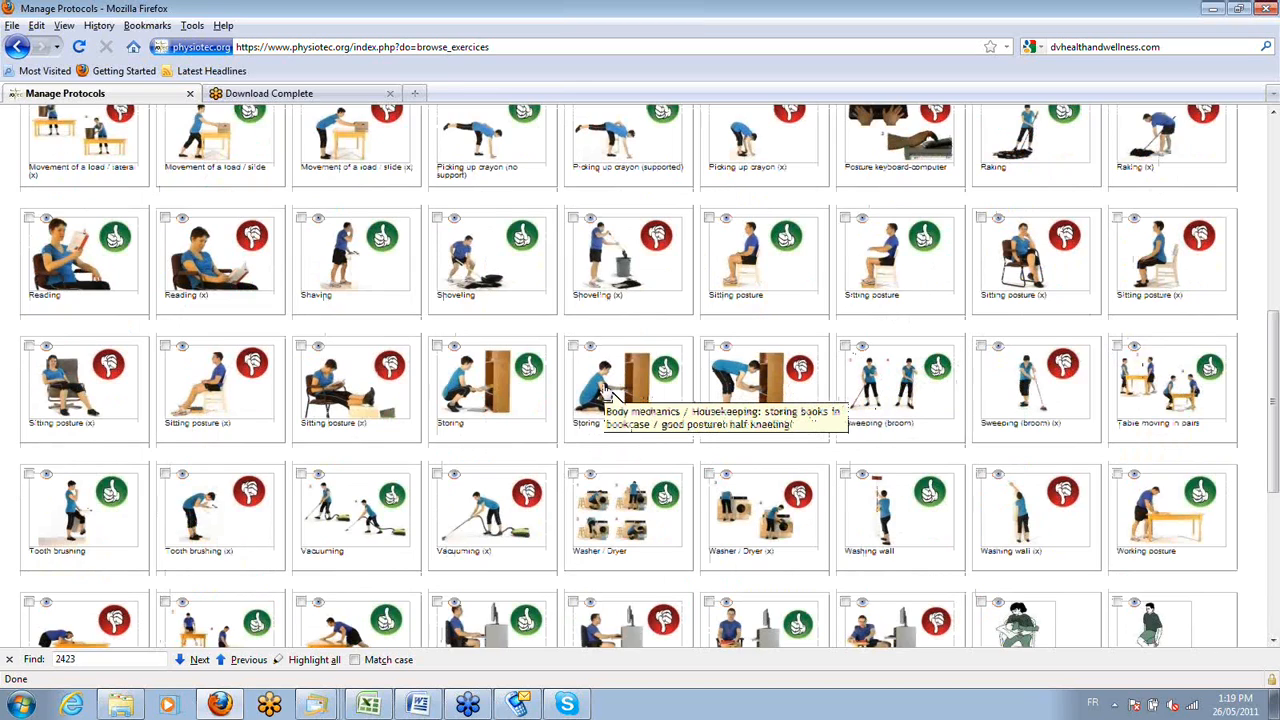
pyautogui.scroll(2, 605, 396)
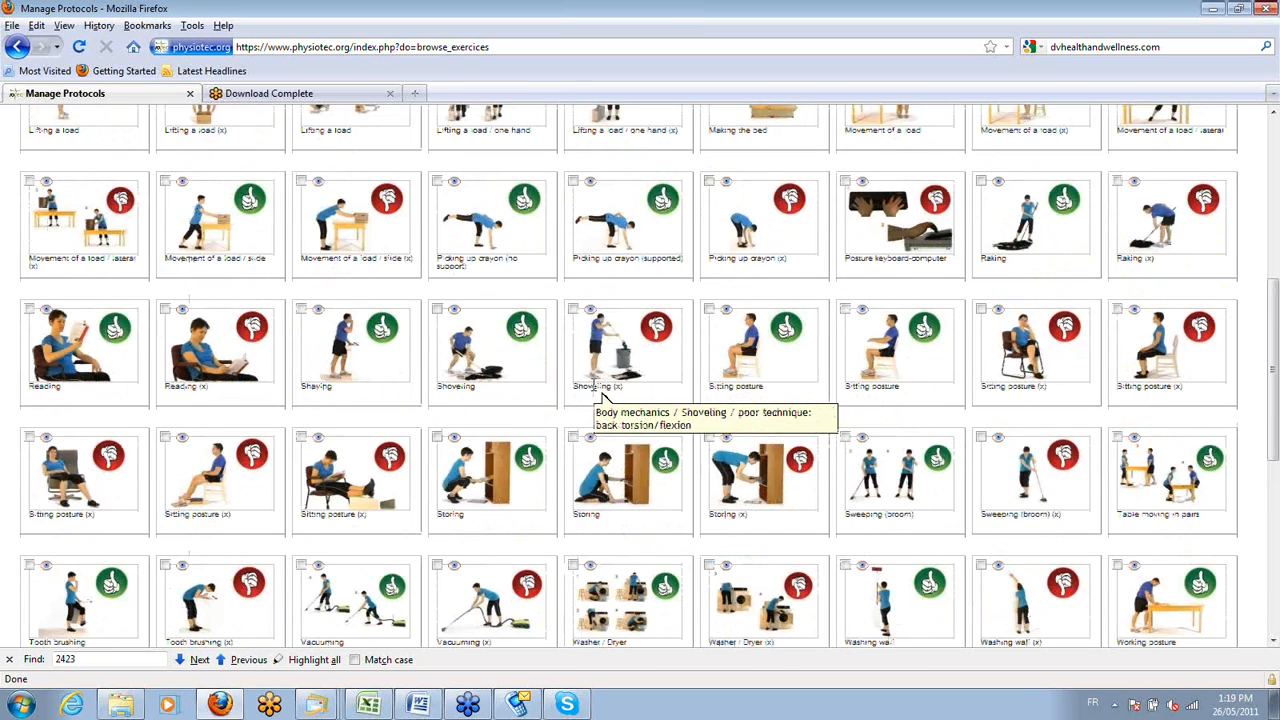
pyautogui.scroll(2, 600, 394)
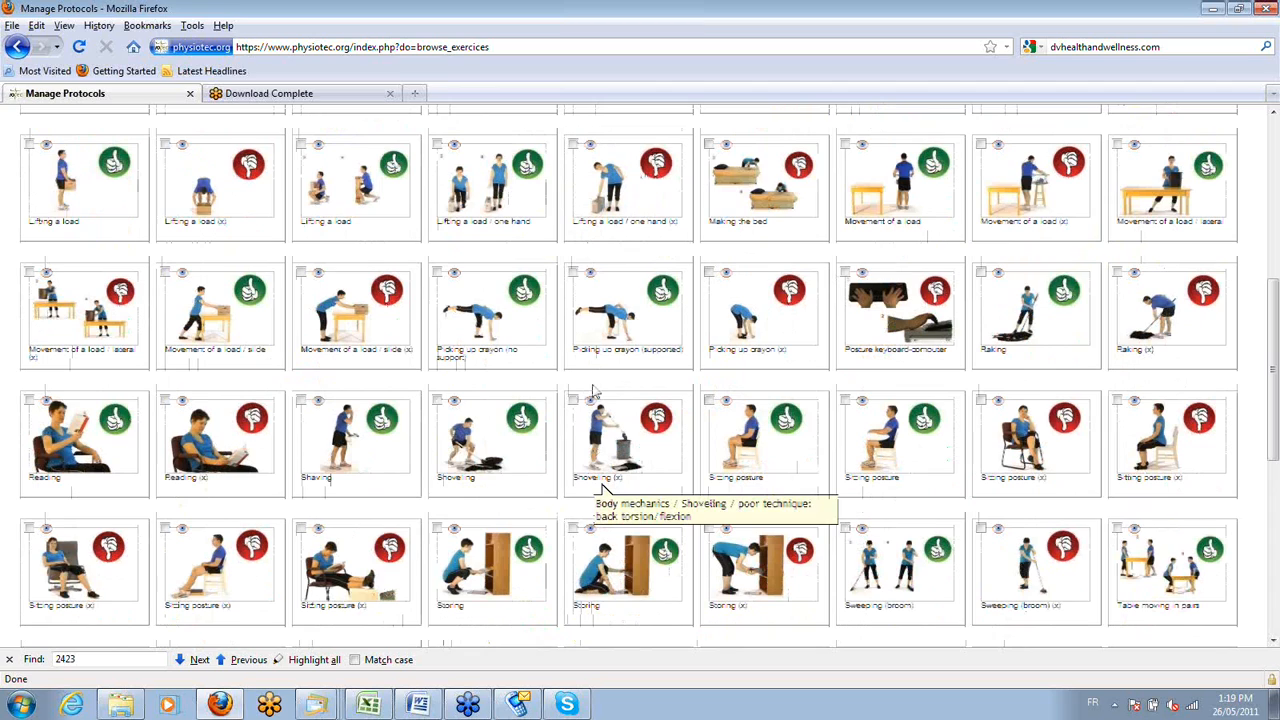
pyautogui.scroll(2, 593, 390)
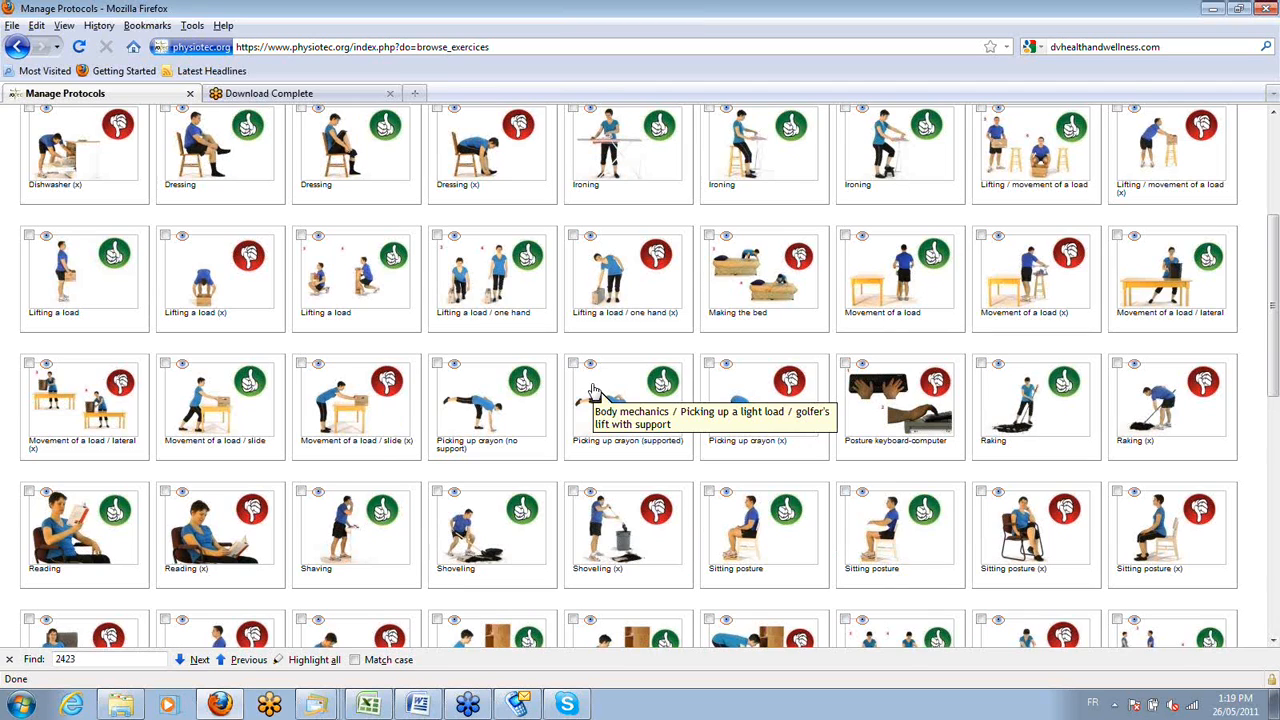
pyautogui.scroll(5, 593, 390)
# Start a new exercise search in the Orthopaedics module and close the browser's find bar.
pyautogui.click(290, 220)
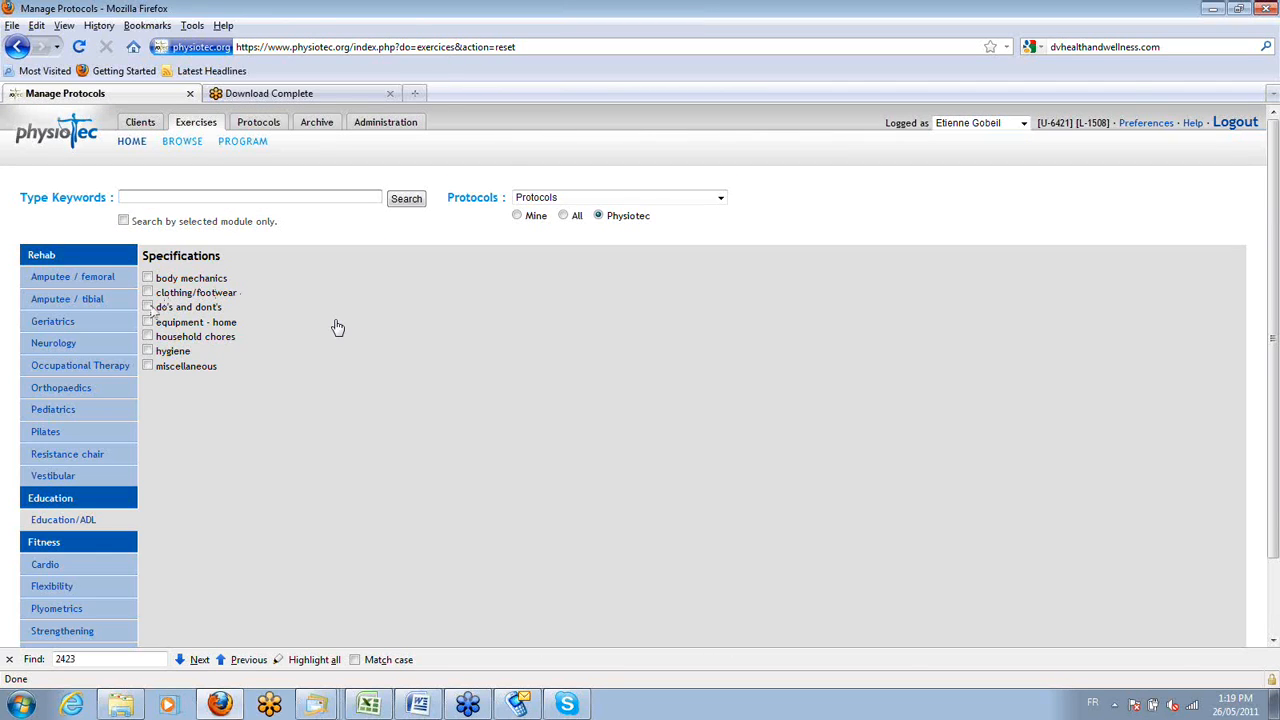
pyautogui.click(62, 391)
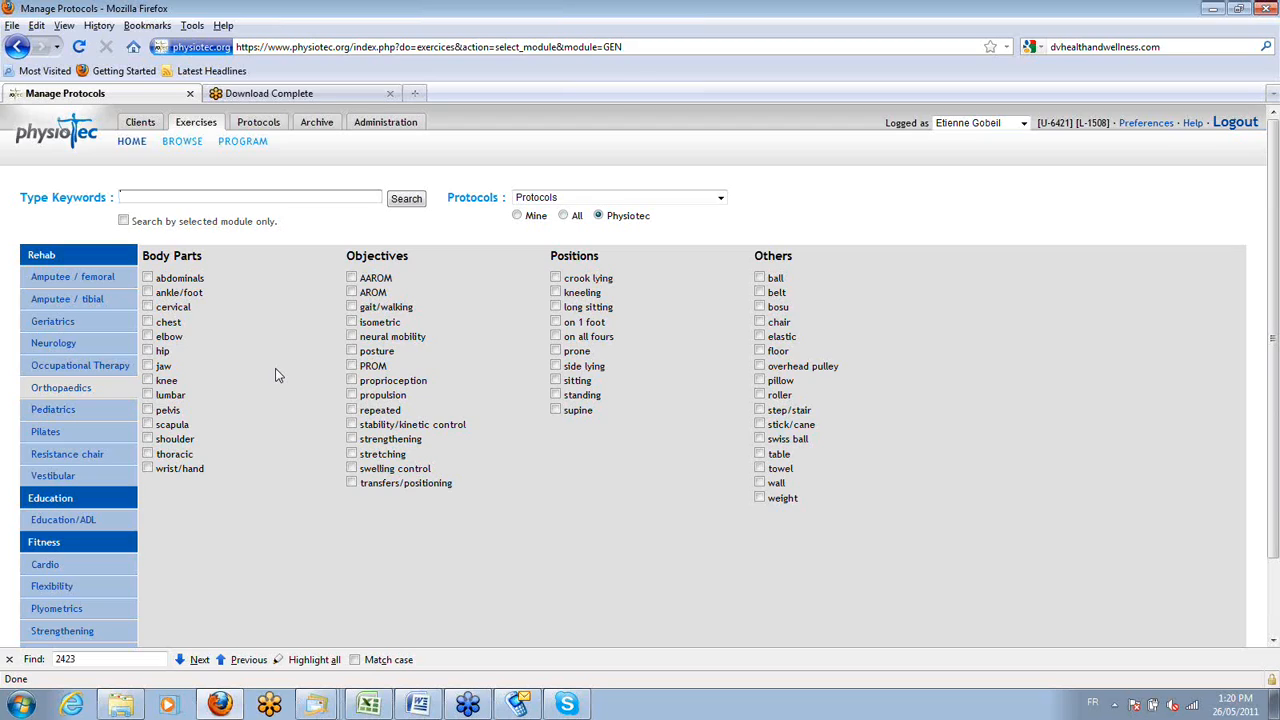
pyautogui.click(9, 659)
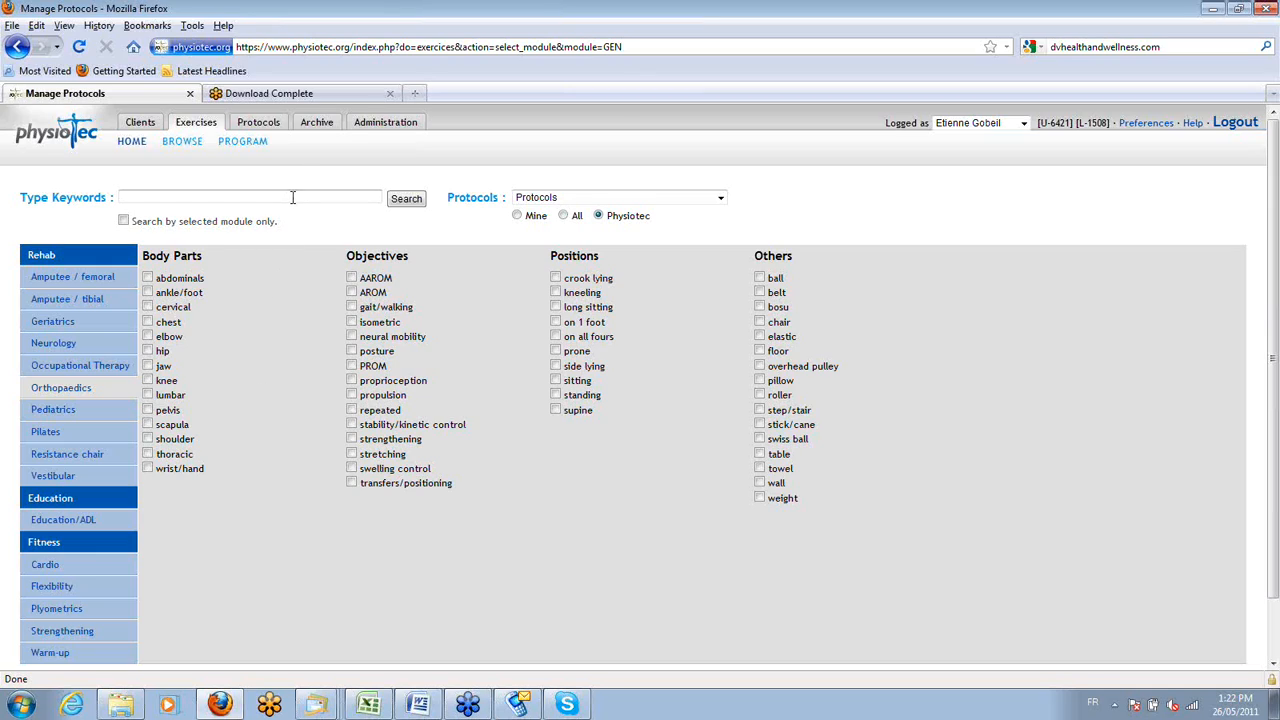
# Add a new exercise to the archive, entering a surname as its description and the account holder's surname as its name.
pyautogui.click(318, 126)
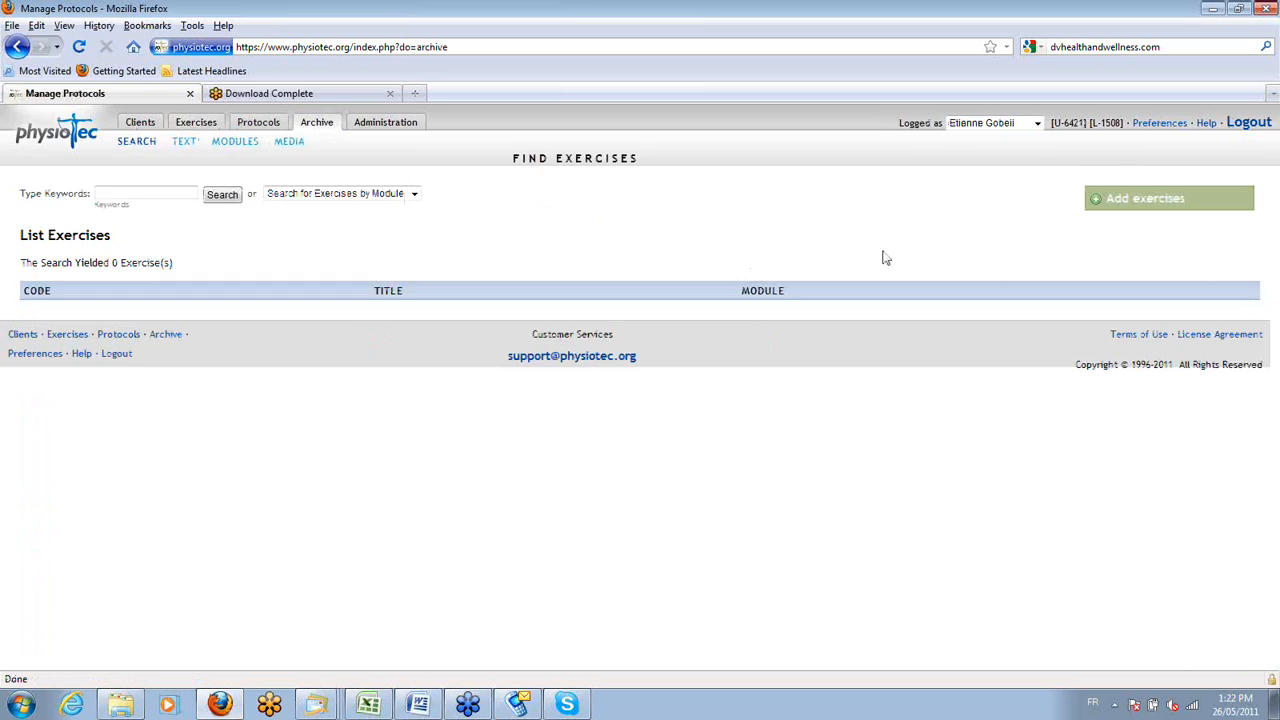
pyautogui.click(1122, 203)
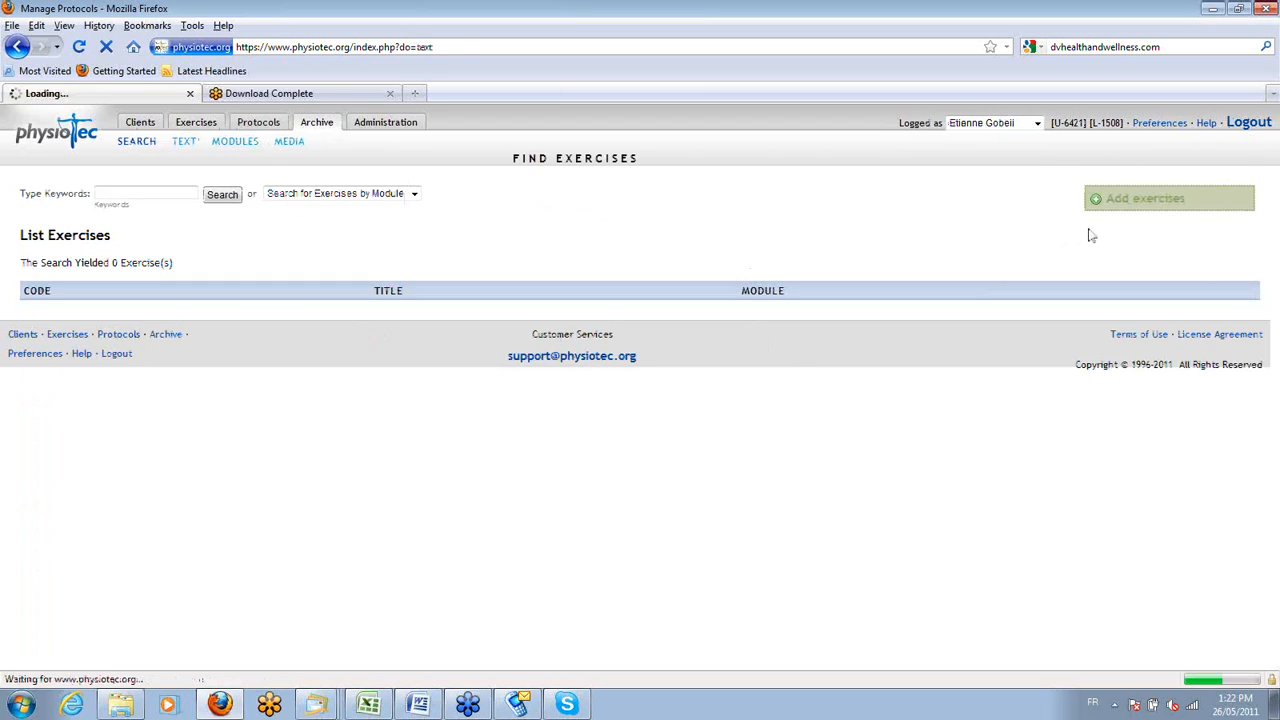
pyautogui.click(199, 256)
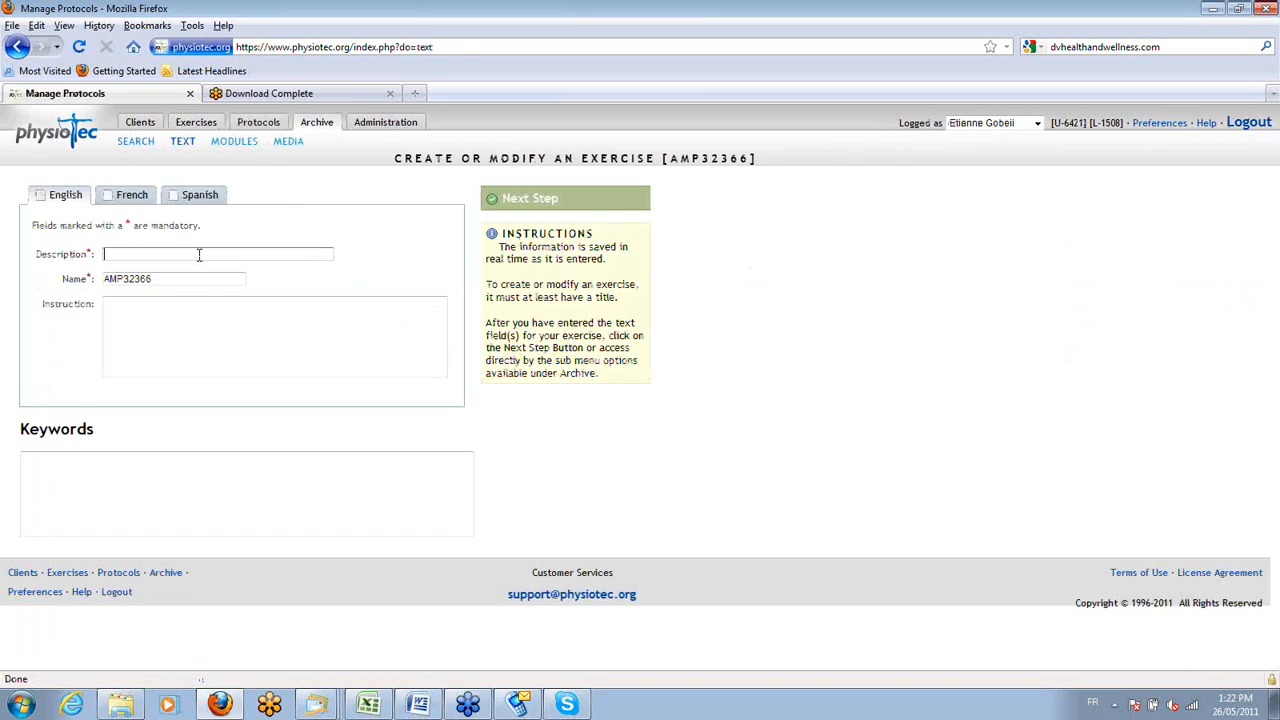
pyautogui.write('O')
pyautogui.press('BackSpace')
pyautogui.write('Capone')
pyautogui.press('Tab')
pyautogui.write('Gobeil')
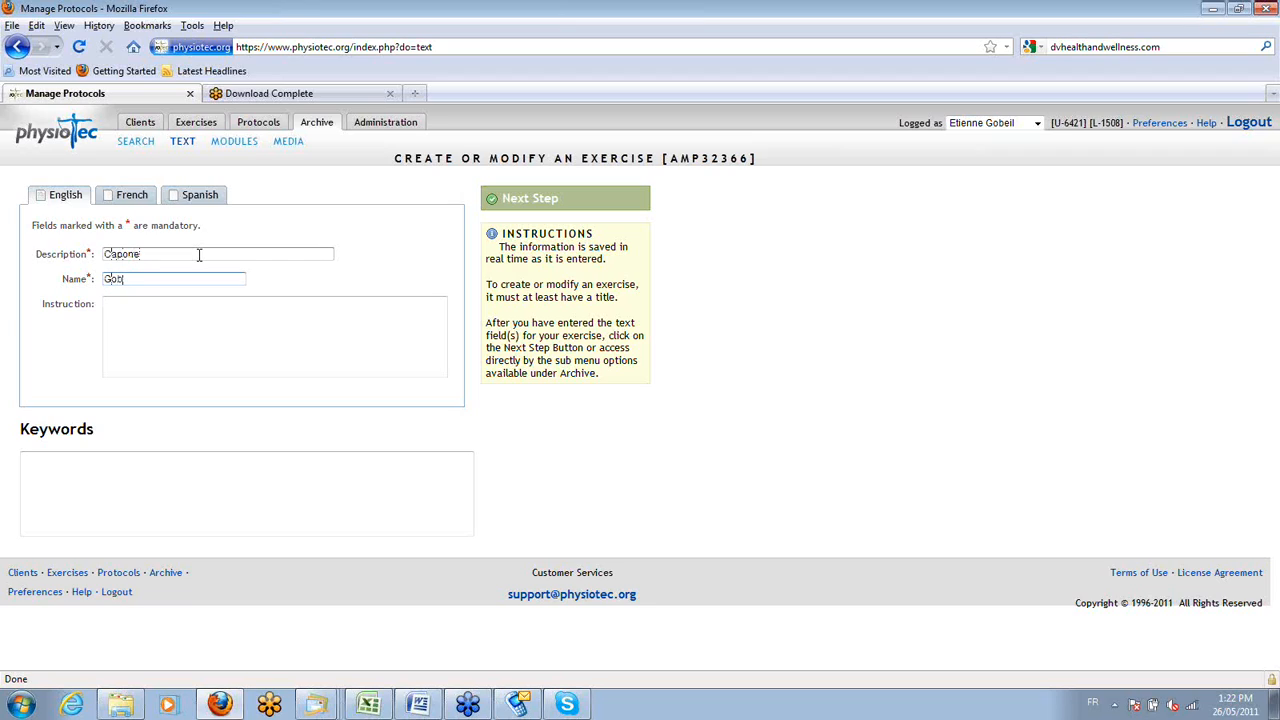
pyautogui.press('Tab')
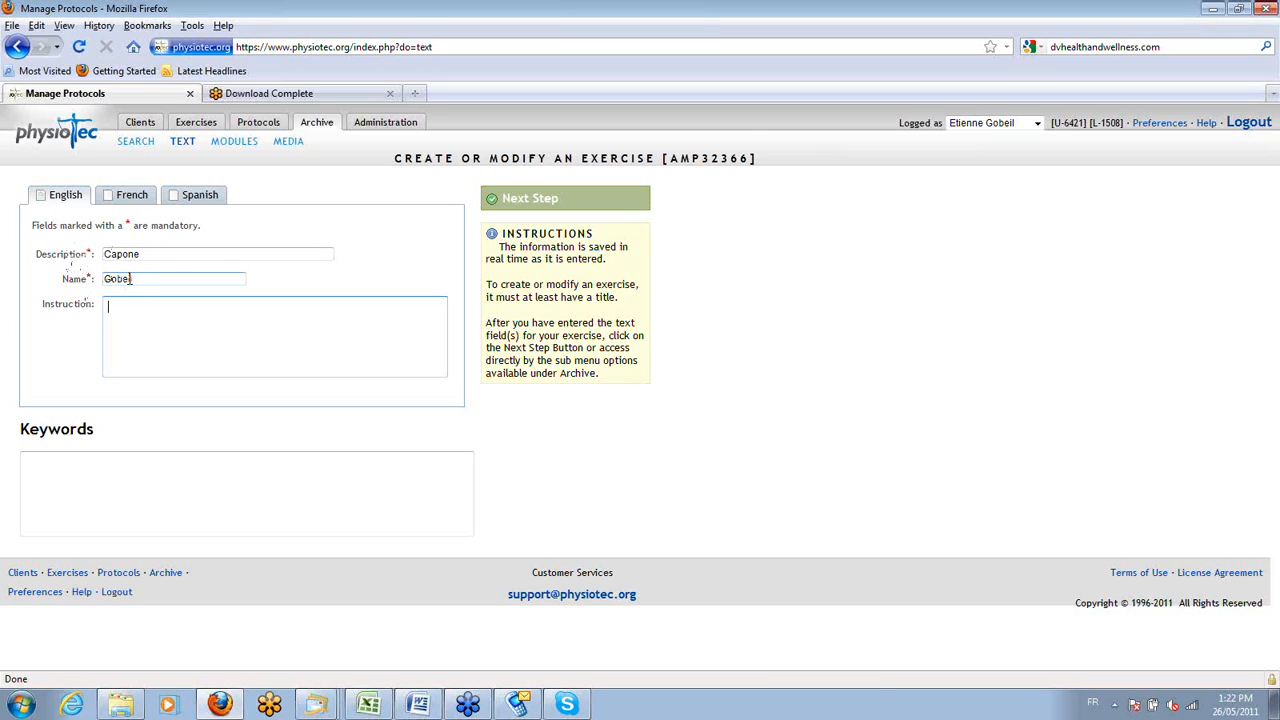
pyautogui.moveTo(138, 282); pyautogui.dragTo(100, 285)
# Enter "Do this do that" as the exercise's instruction and proceed to its module classification.
pyautogui.click(128, 323)
pyautogui.click(126, 323)
pyautogui.write('Do this tra')
pyautogui.press('BackSpace')
pyautogui.press('BackSpace')
pyautogui.press('BackSpace')
pyautogui.write('or that')
pyautogui.click(201, 494)
pyautogui.click(511, 205)
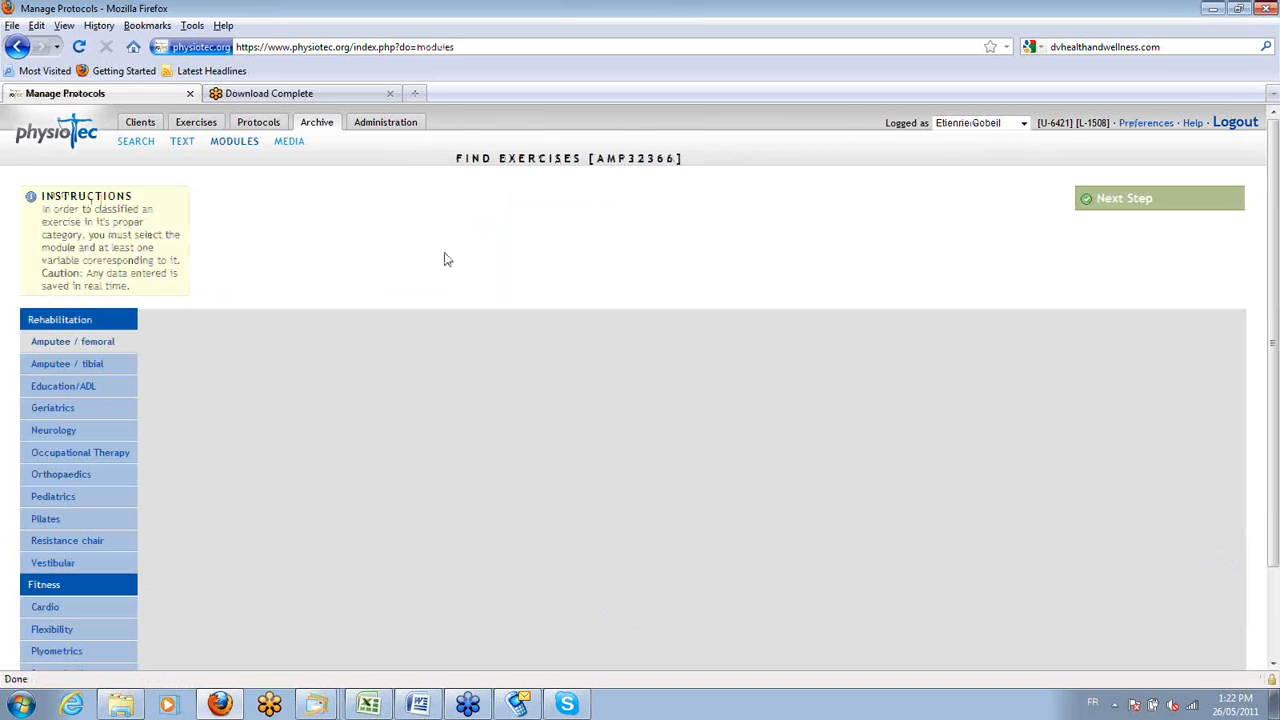
# Classify the exercise in the Orthopaedics module under the shoulder body part and proceed to its media.
pyautogui.click(87, 478)
pyautogui.click(147, 504)
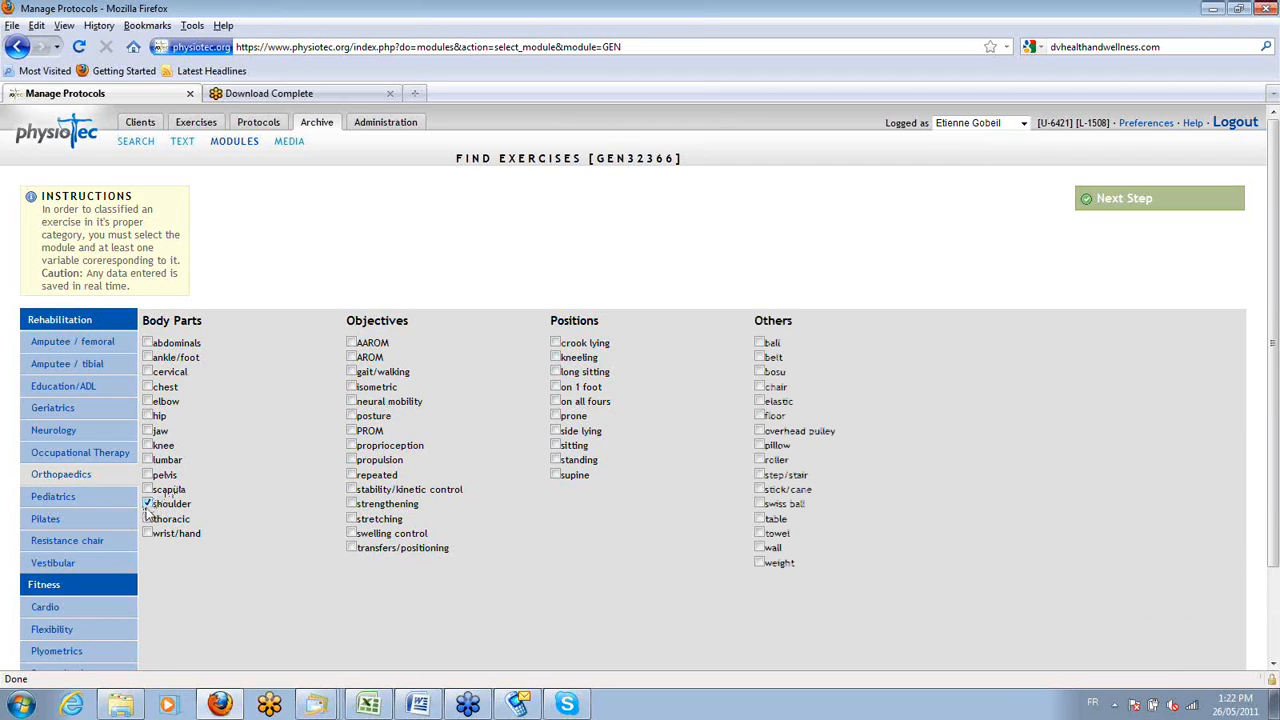
pyautogui.click(1106, 197)
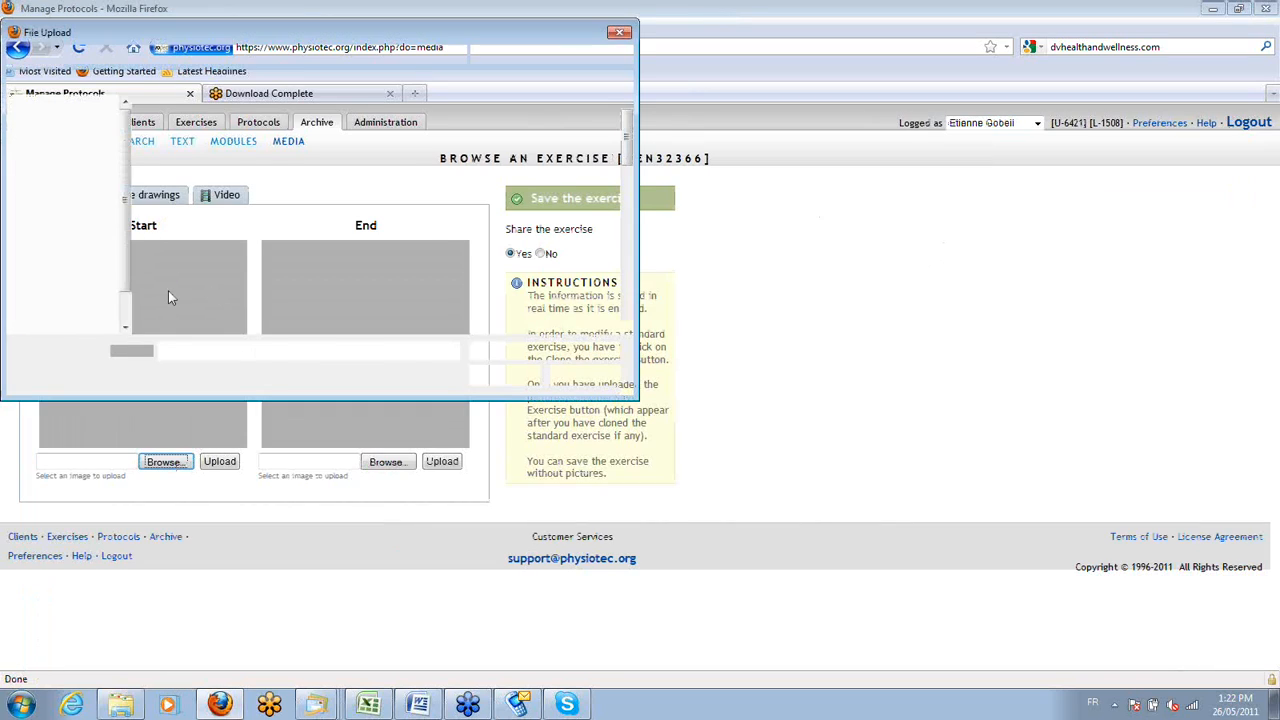
# Upload 11450021_a as the exercise's start photo and 11450021_b as its end photo.
pyautogui.doubleClick(200, 276)
pyautogui.click(218, 466)
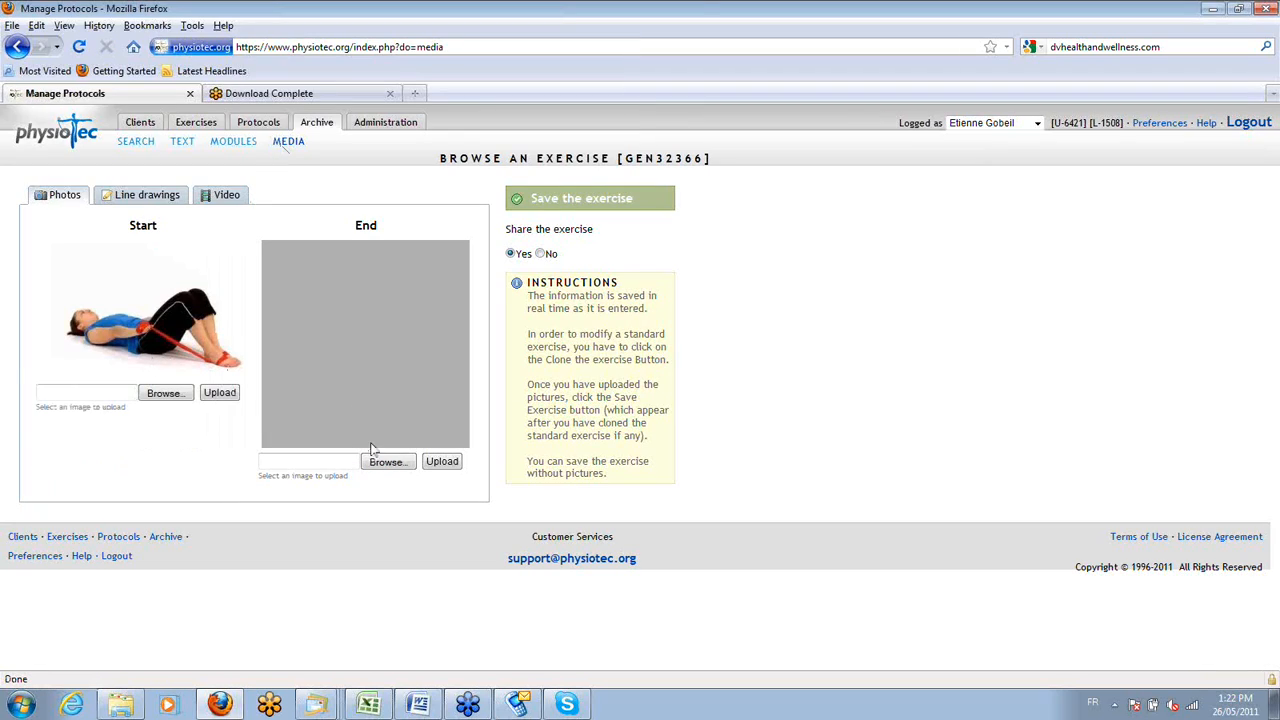
pyautogui.click(382, 461)
pyautogui.doubleClick(469, 140)
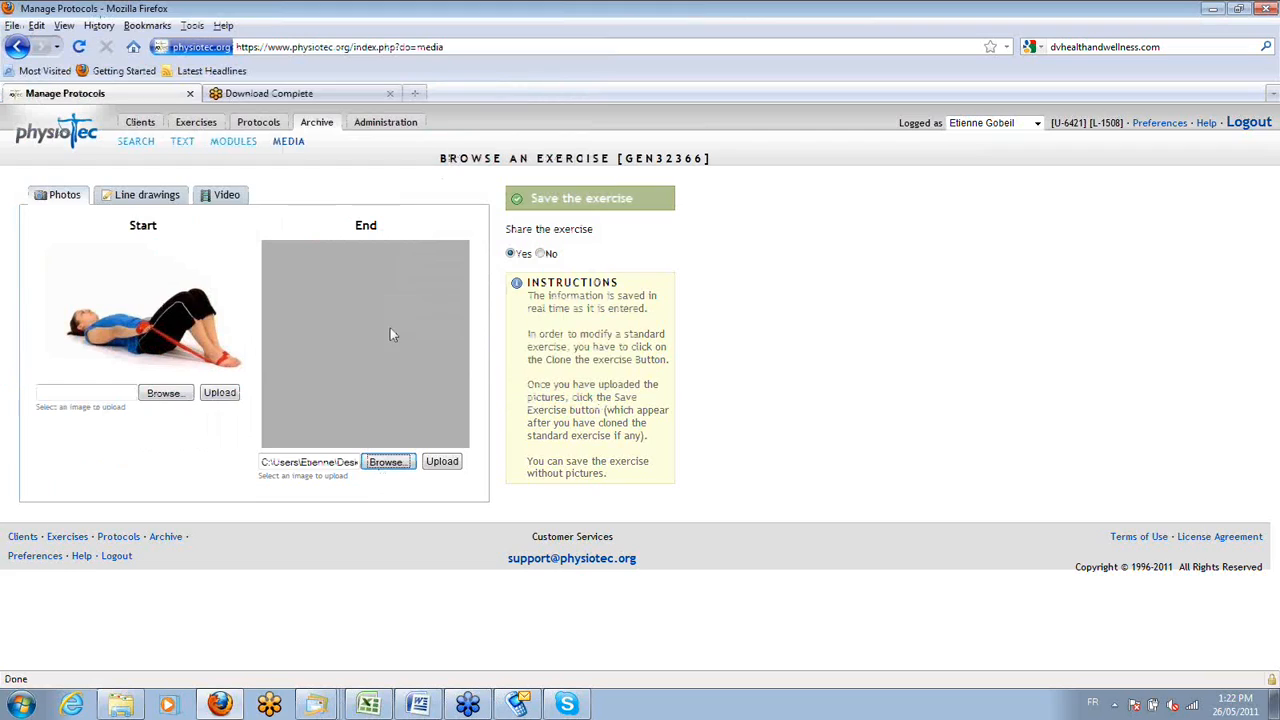
pyautogui.press('Tab')
pyautogui.press('Return')
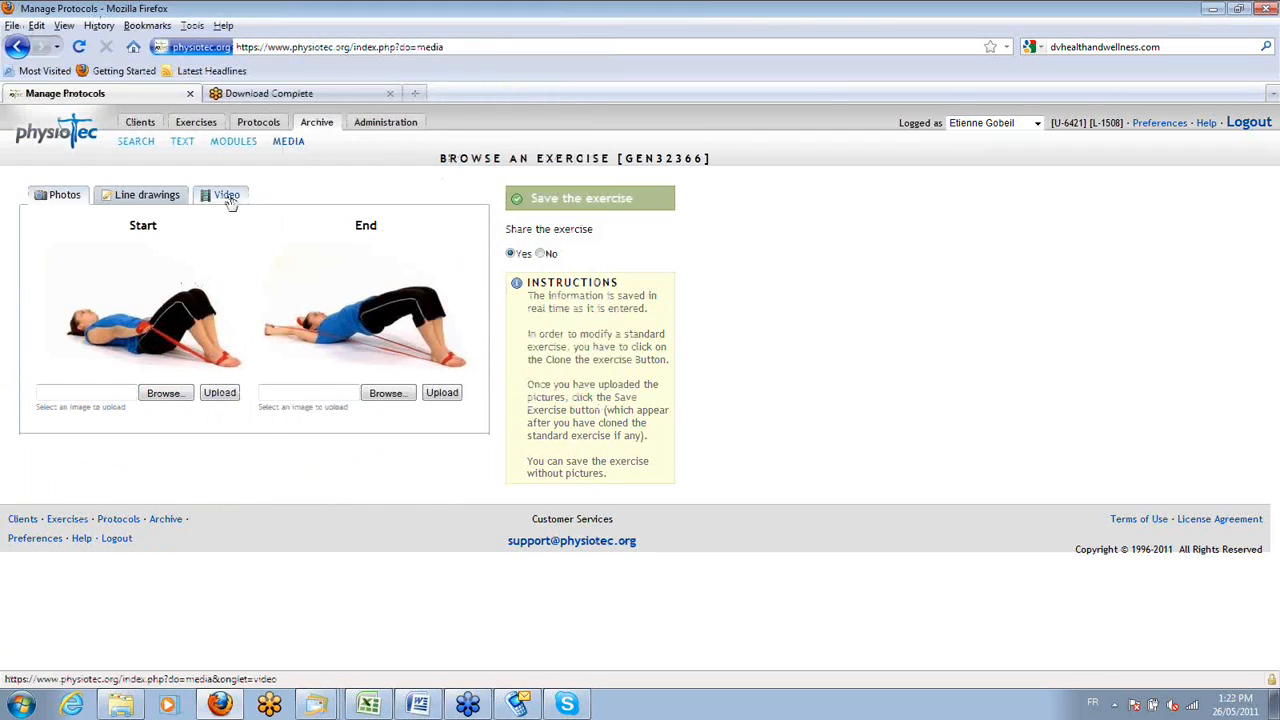
pyautogui.click(227, 196)
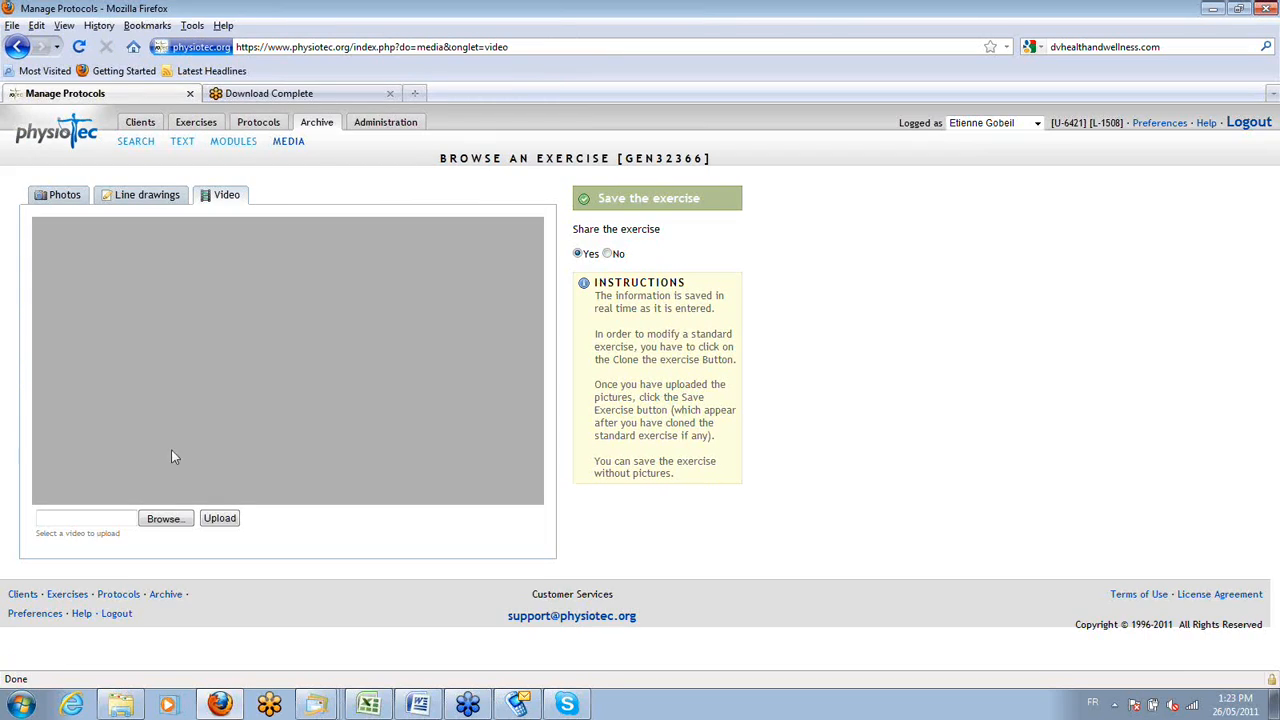
pyautogui.click(164, 518)
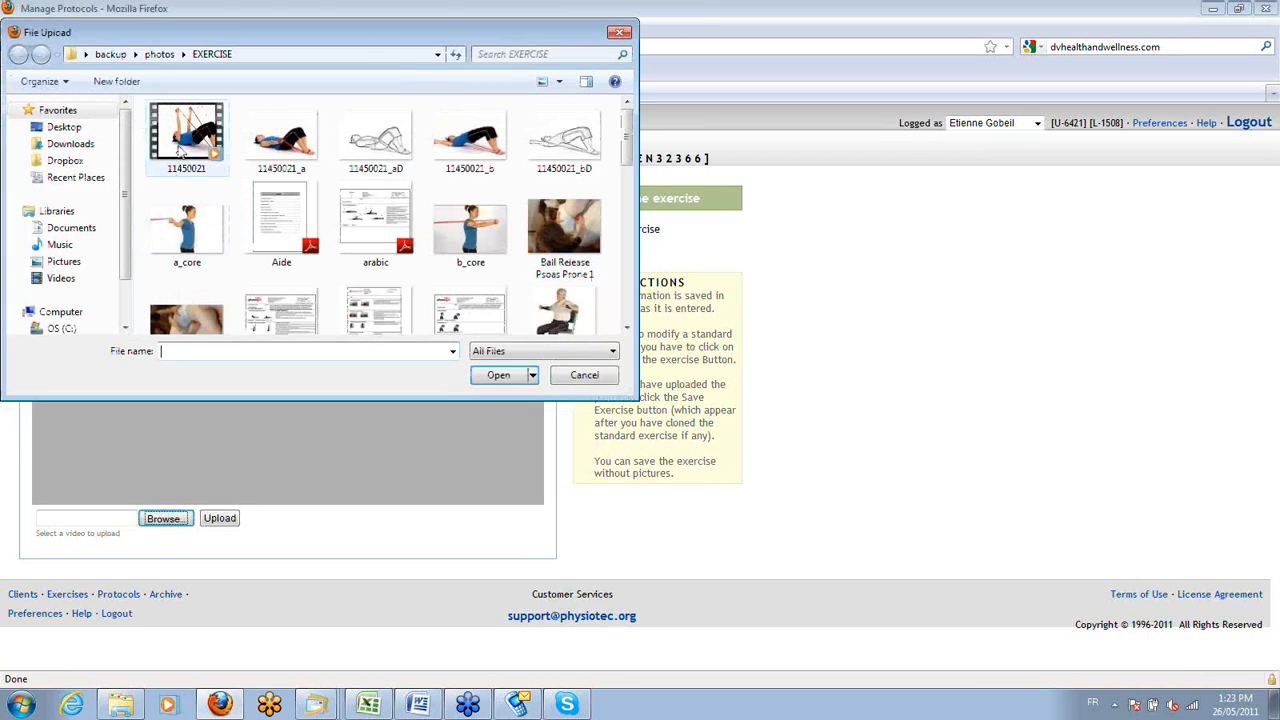
pyautogui.click(181, 150)
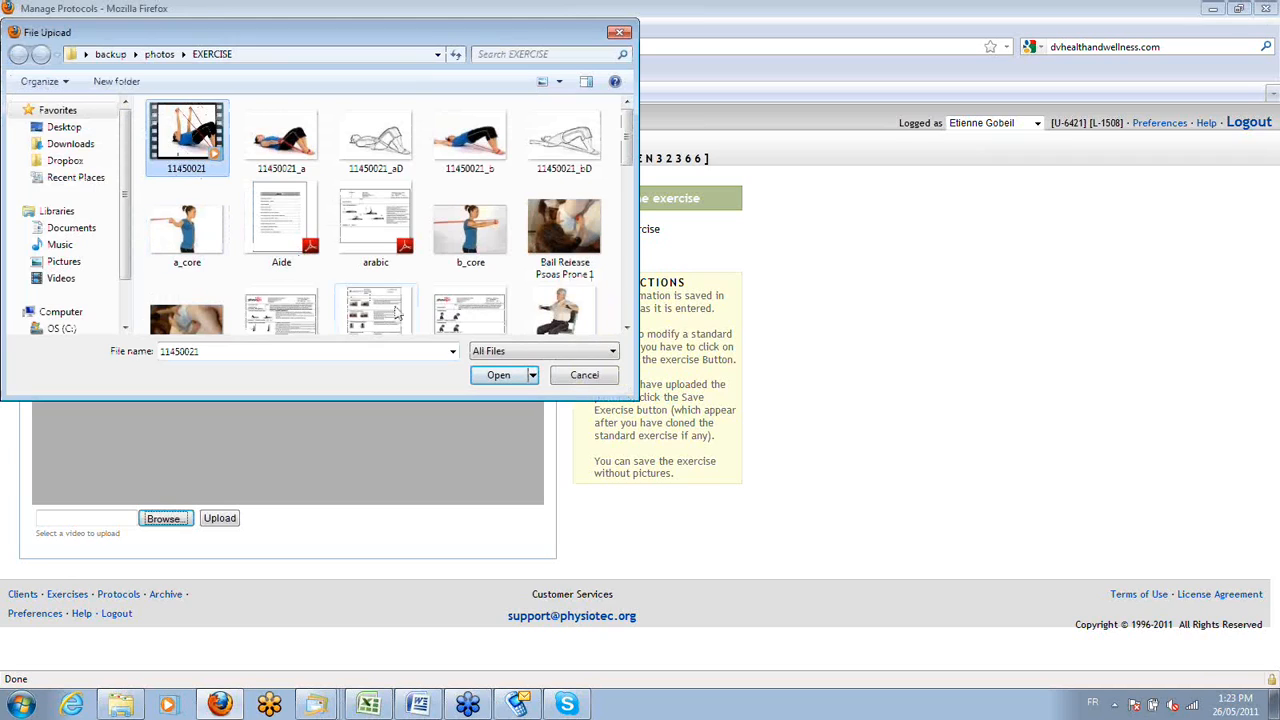
pyautogui.click(583, 377)
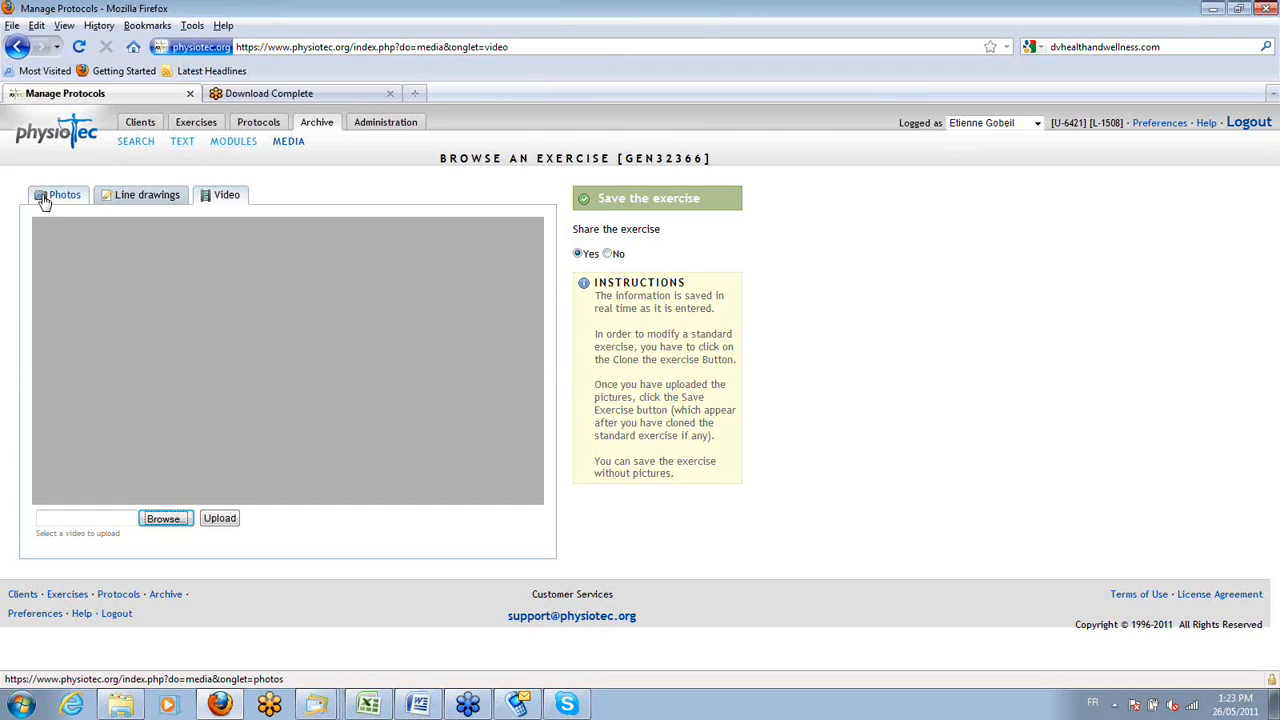
# Return to the exercise's photos and save the custom exercise.
pyautogui.click(44, 199)
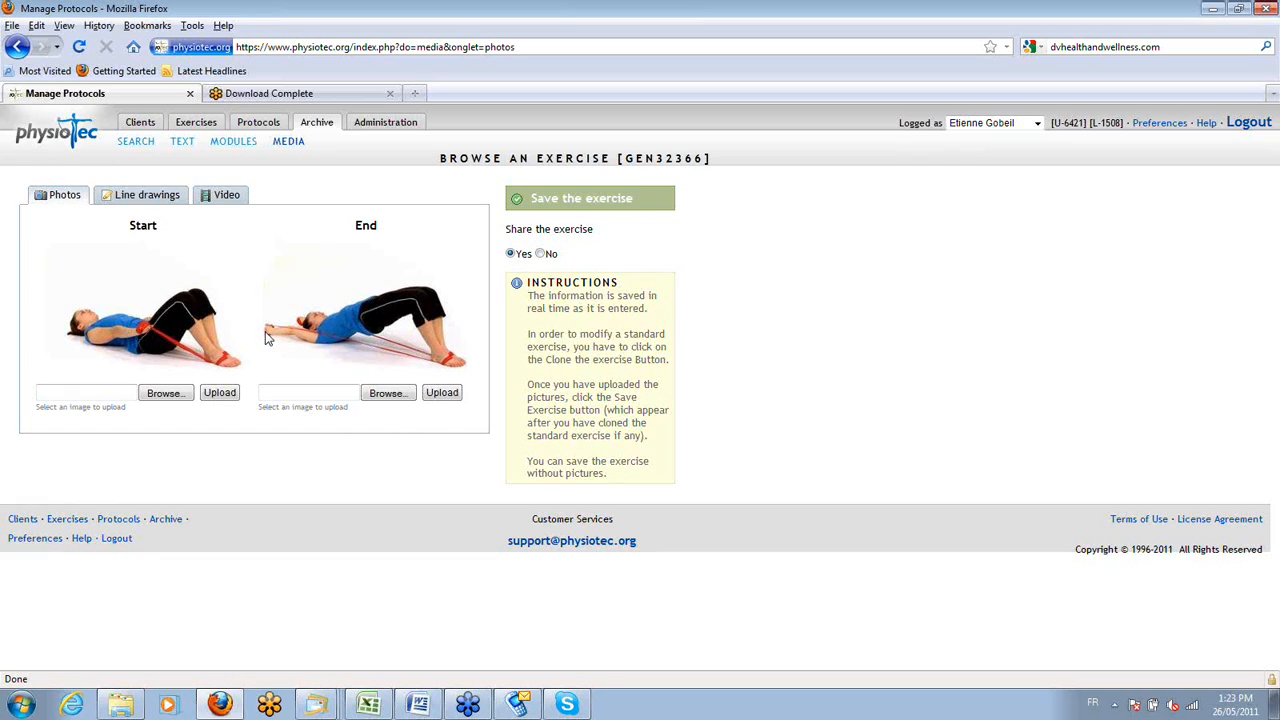
pyautogui.click(516, 198)
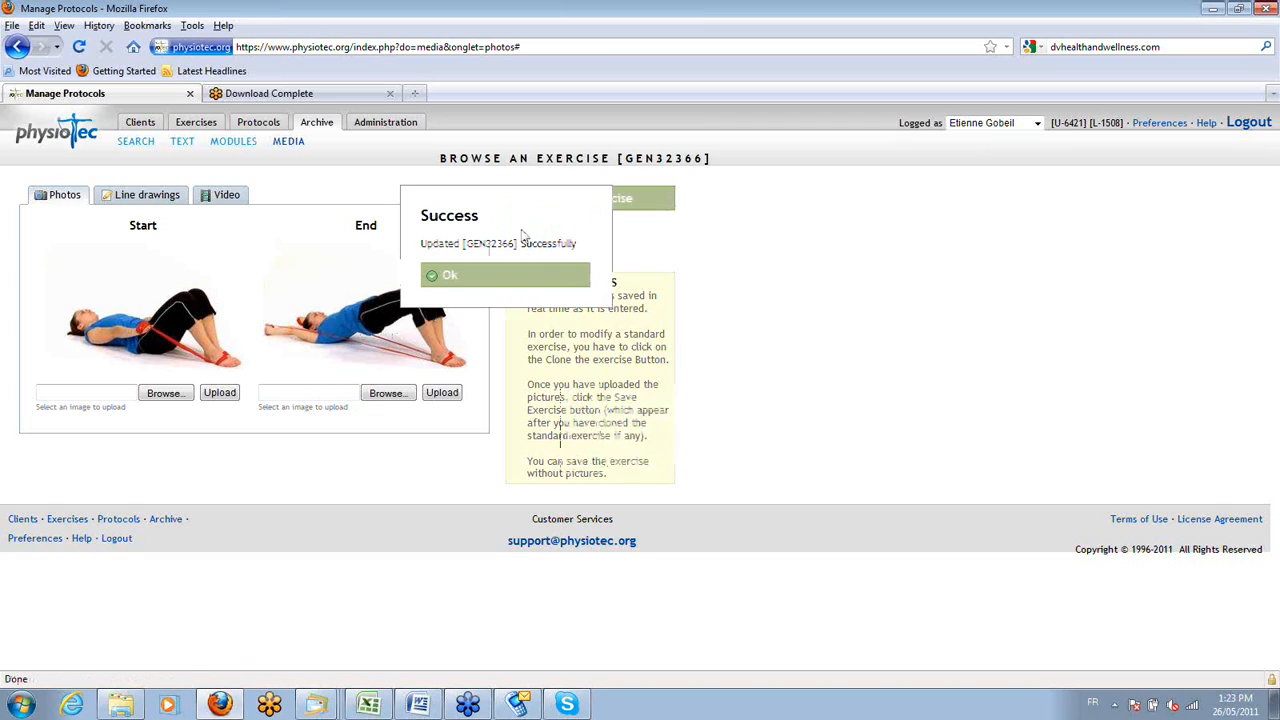
pyautogui.click(494, 277)
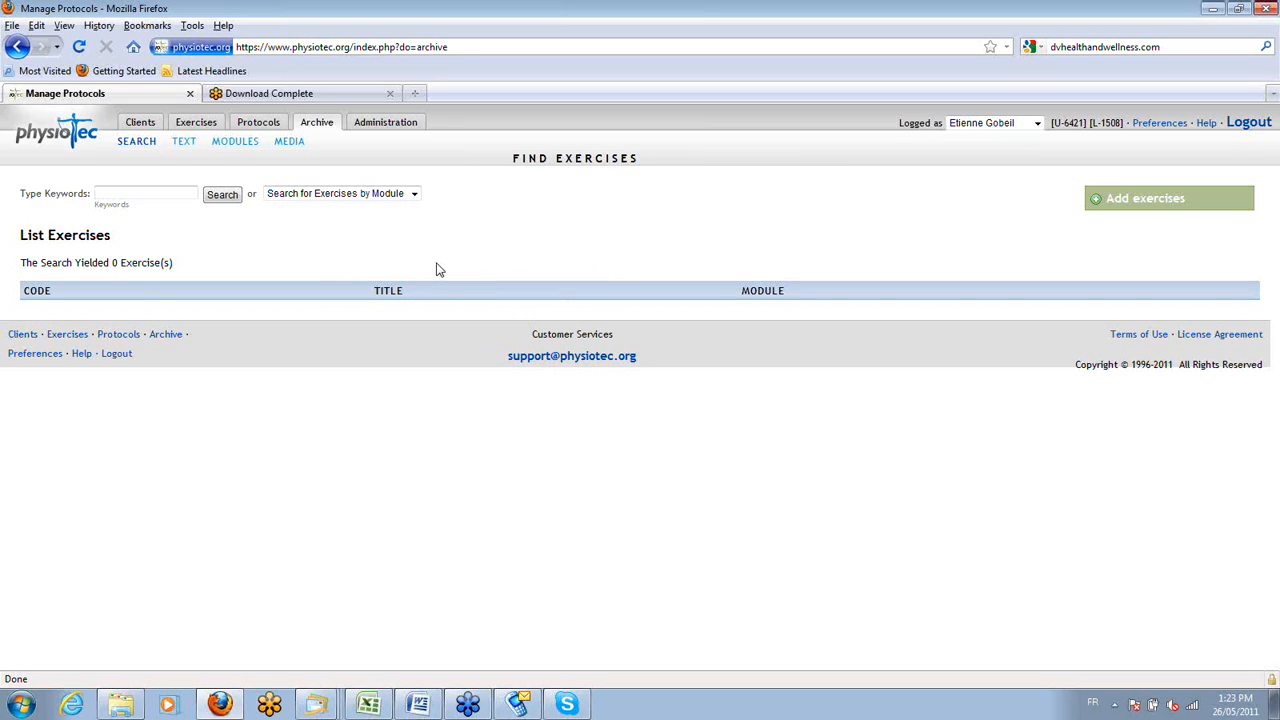
# Search the exercises for the surname used as the custom exercise's description and open that exercise's details.
pyautogui.click(201, 122)
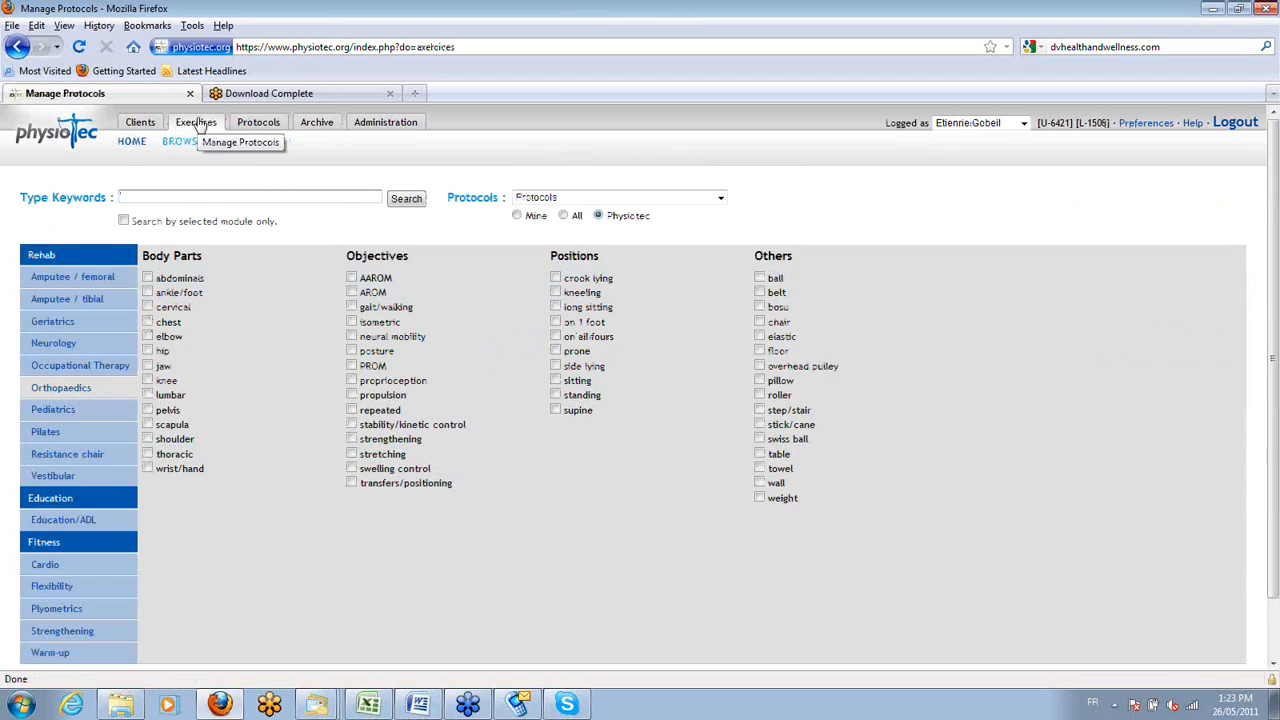
pyautogui.write('capone')
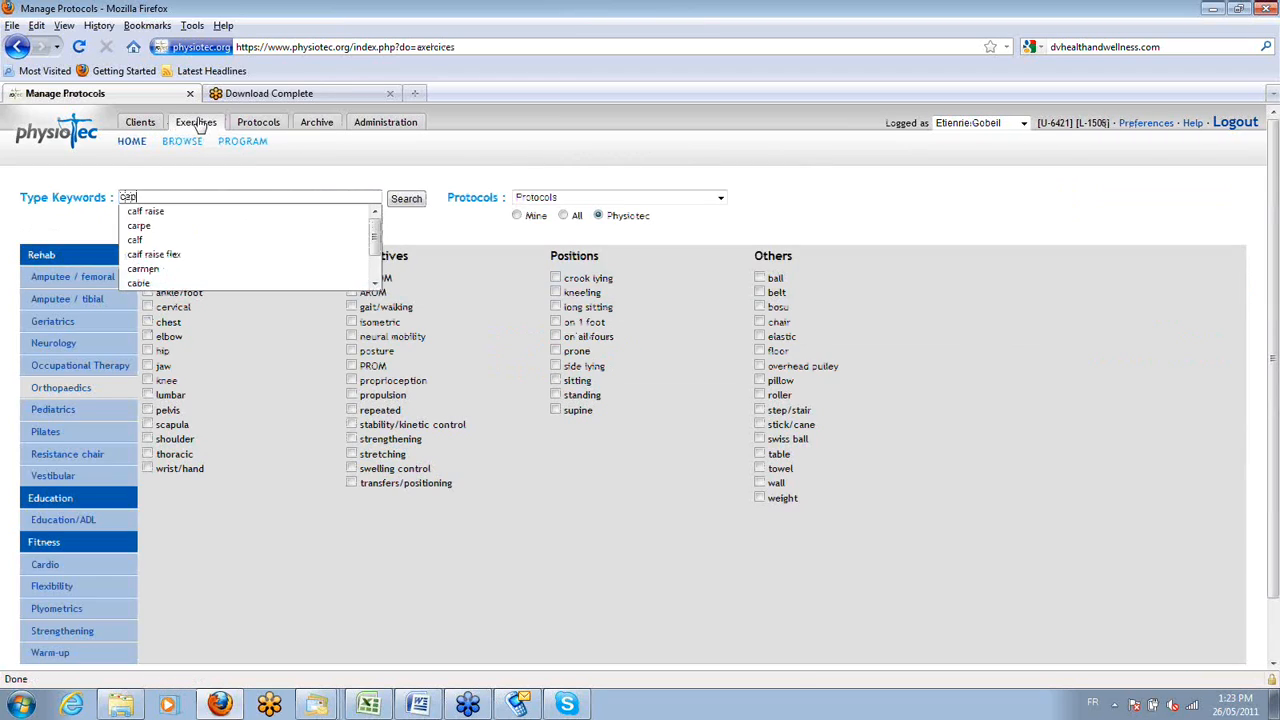
pyautogui.press('Return')
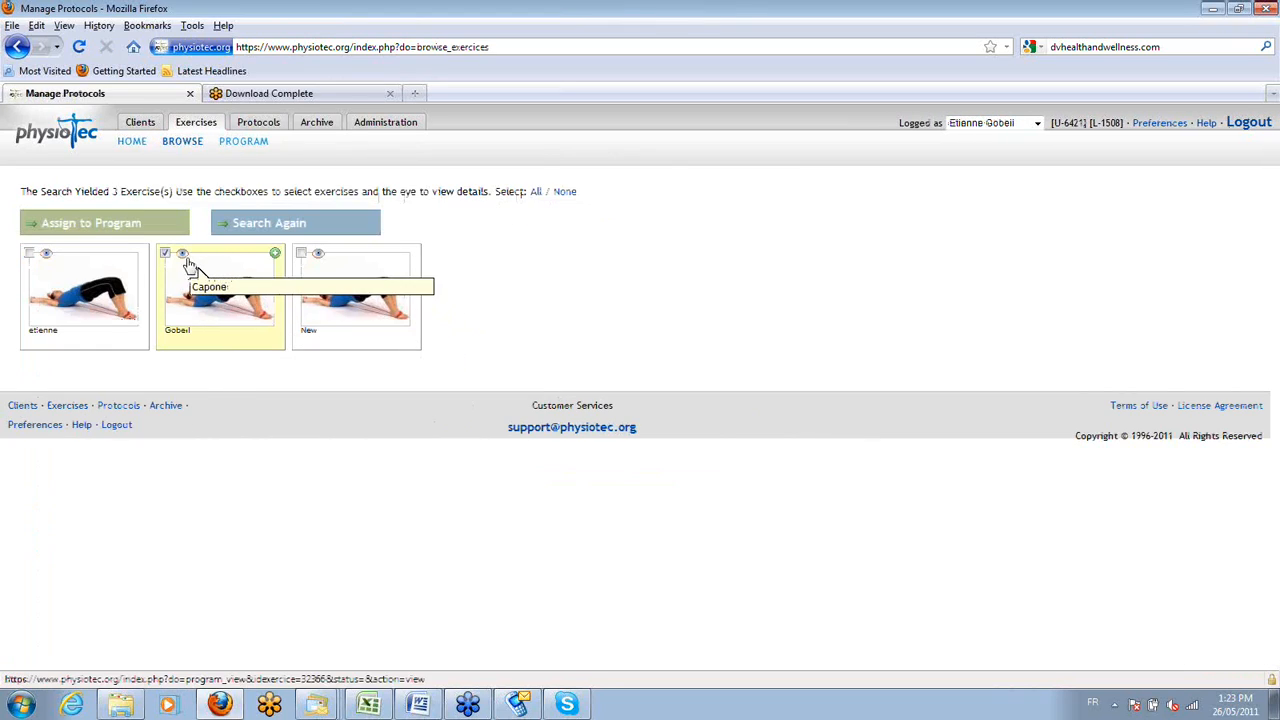
pyautogui.click(178, 282)
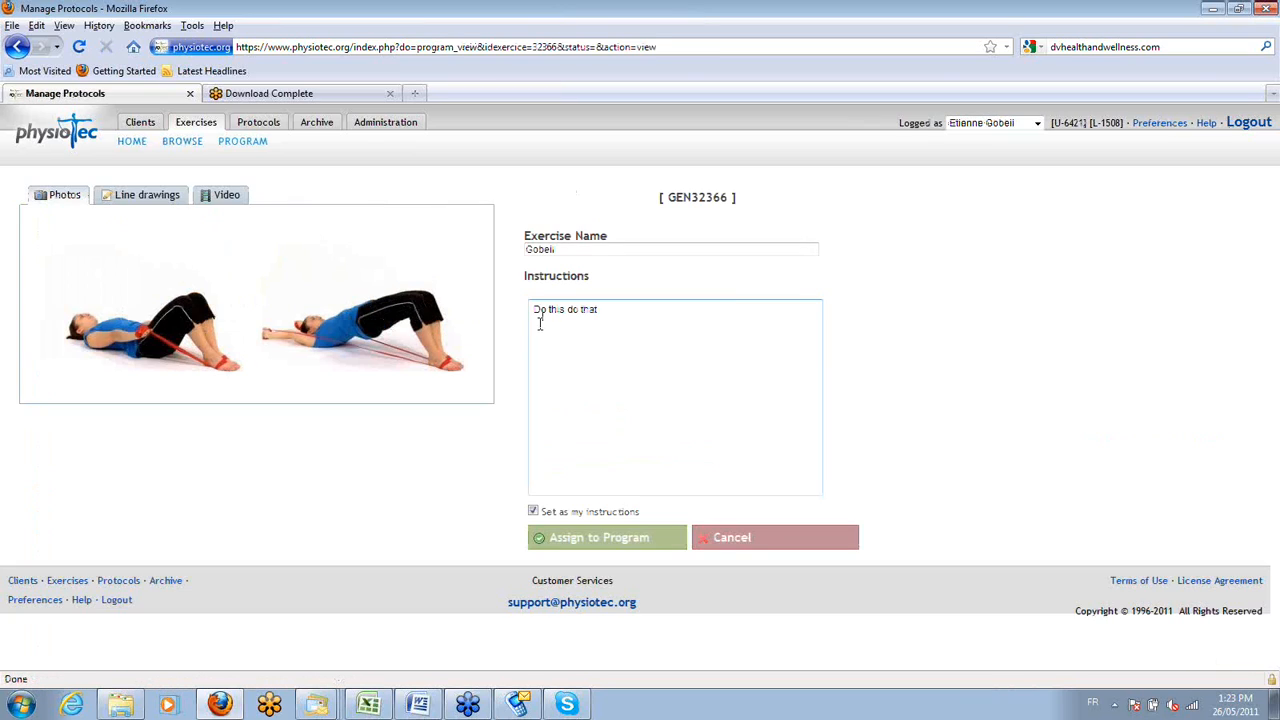
# Check the custom exercise's instructions and name, assign it to the program, and finish the program.
pyautogui.moveTo(600, 311); pyautogui.dragTo(526, 305)
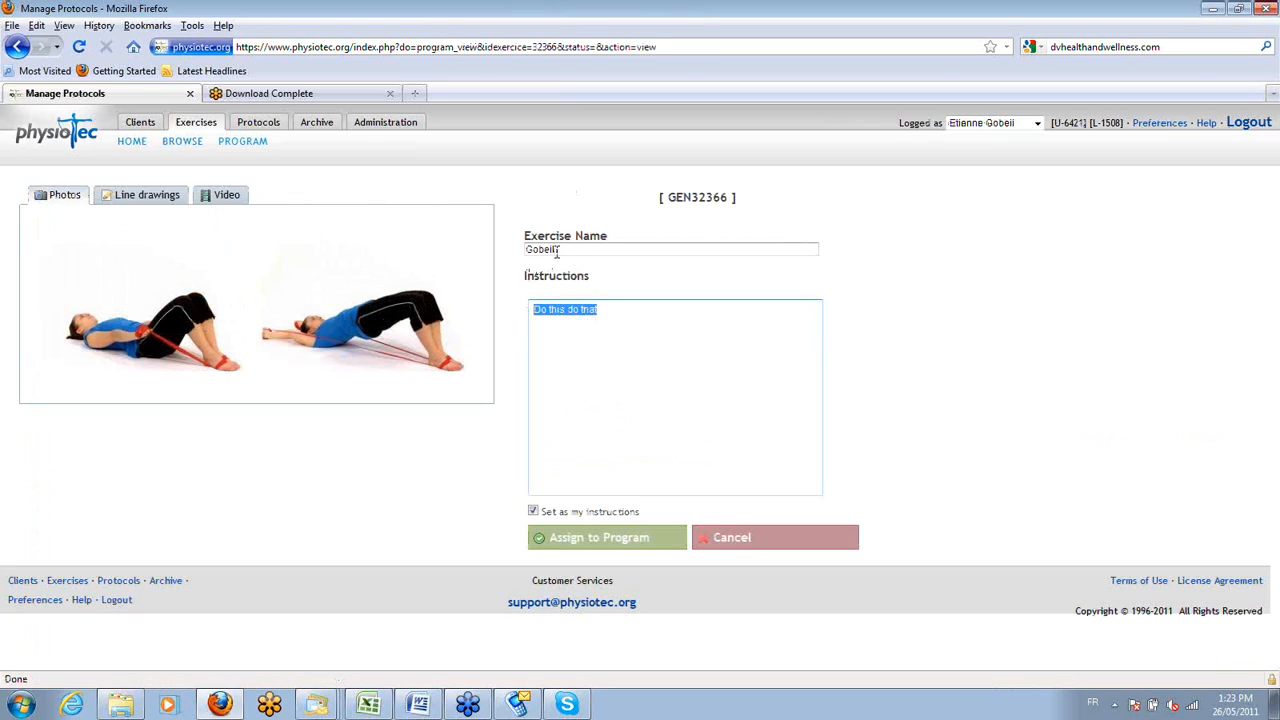
pyautogui.moveTo(554, 250); pyautogui.dragTo(520, 249)
pyautogui.click(560, 539)
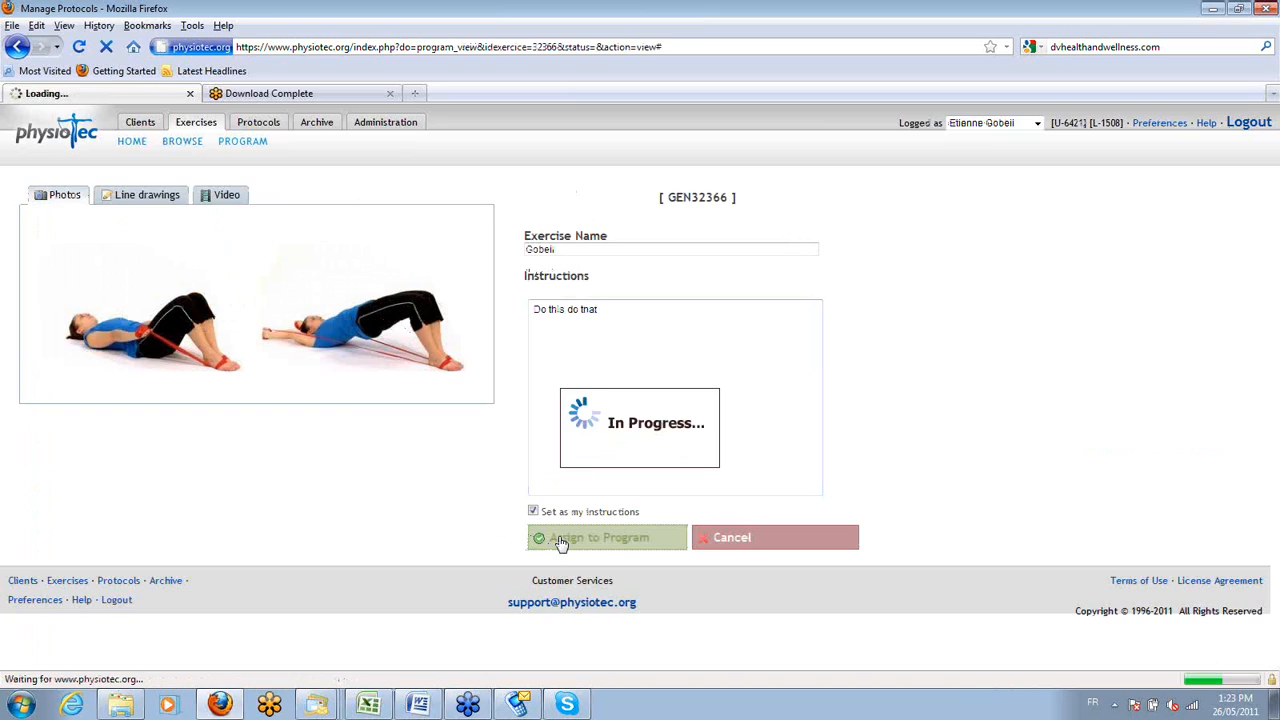
pyautogui.click(275, 254)
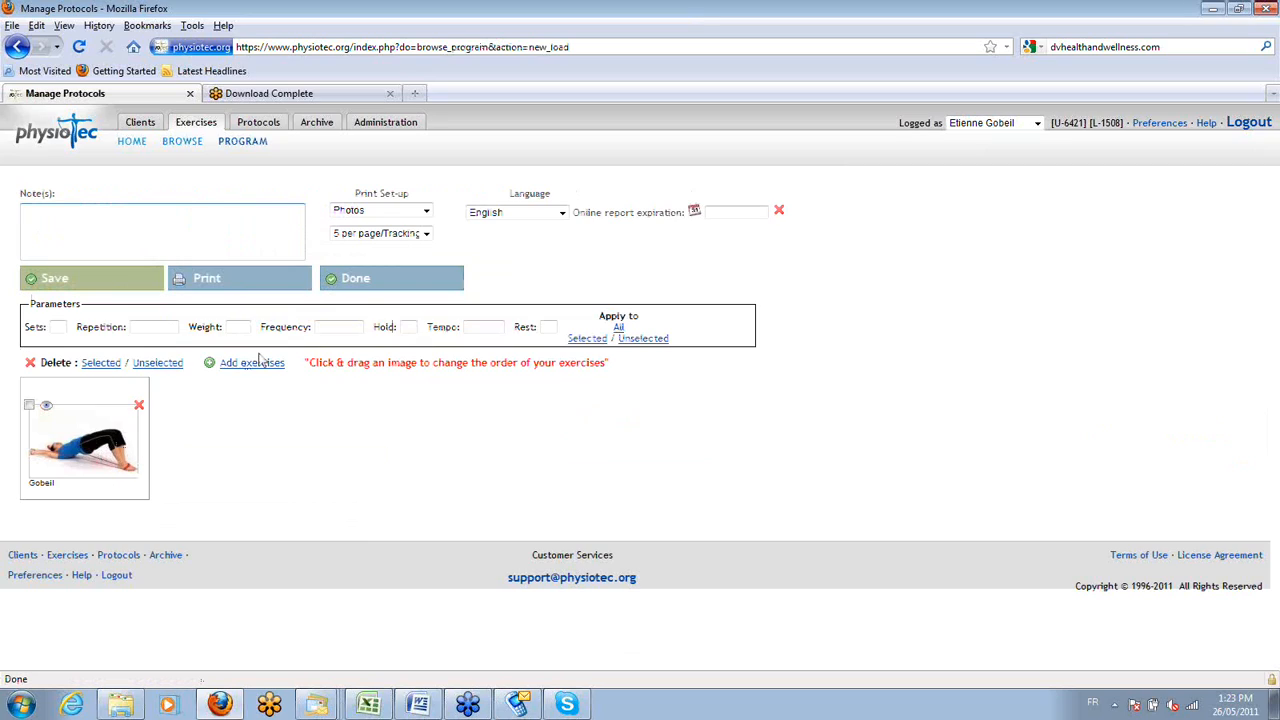
pyautogui.click(358, 289)
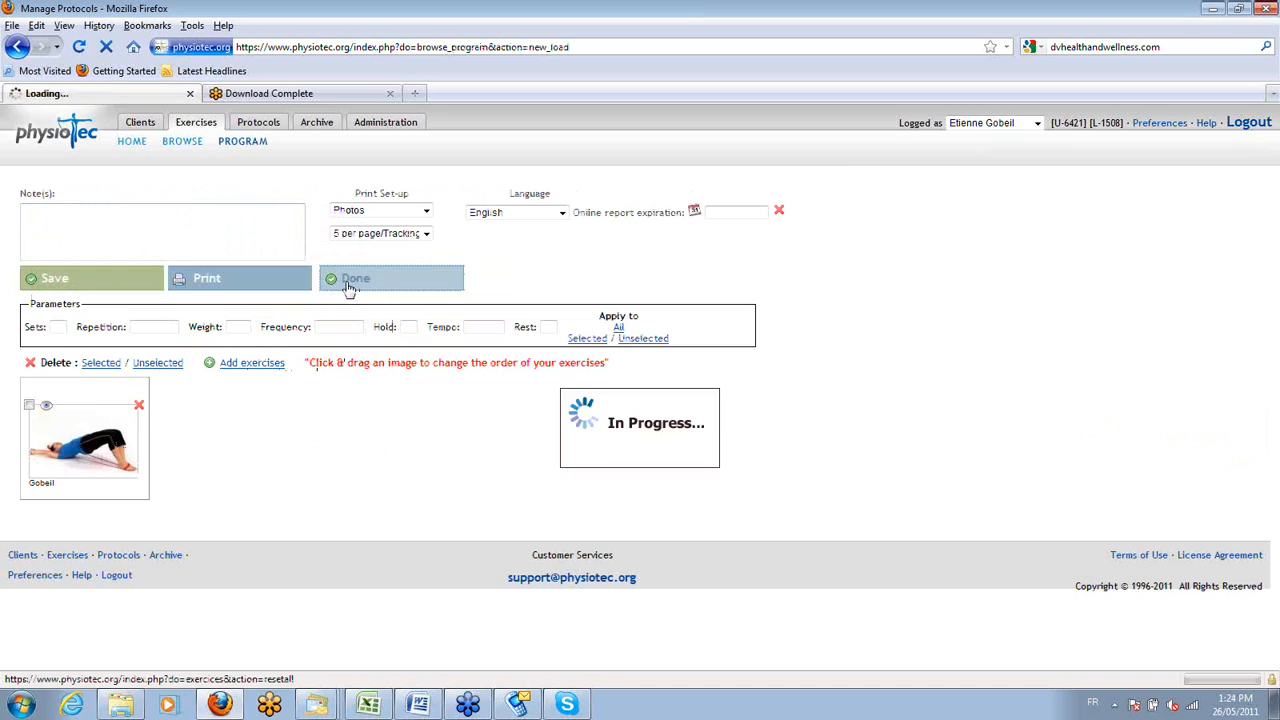